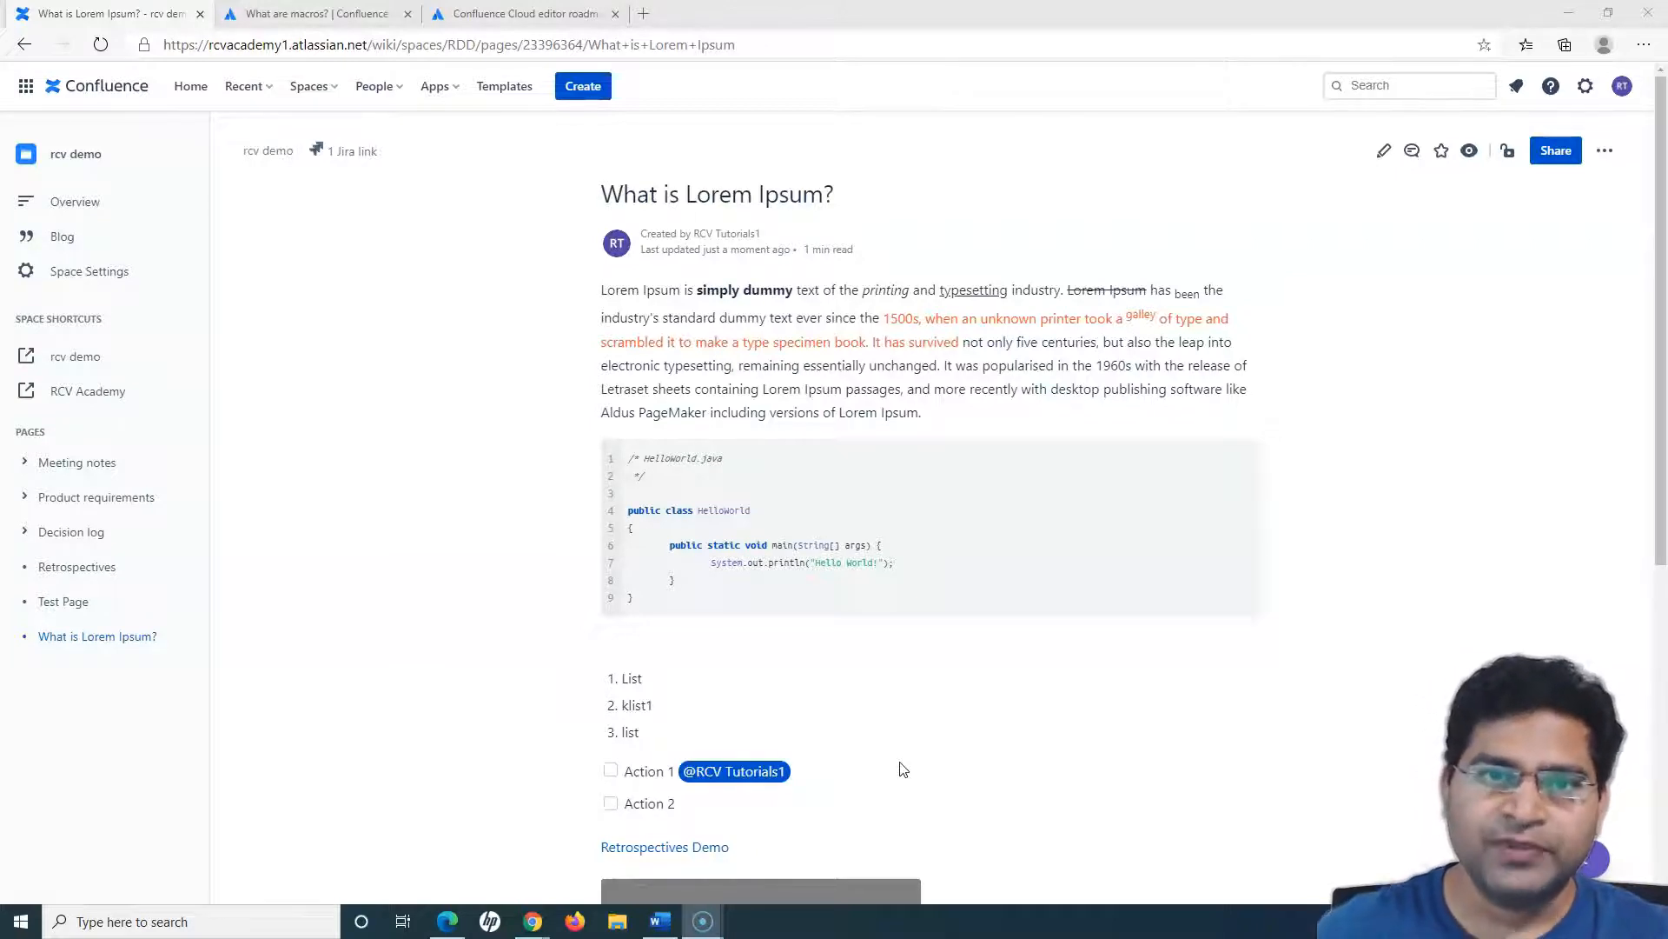
- Open the "What is Lorem Ipsum?" page for editing, and view the full macro browser without inserting anything
{"action": "left_click", "coordinate": [533, 381]}
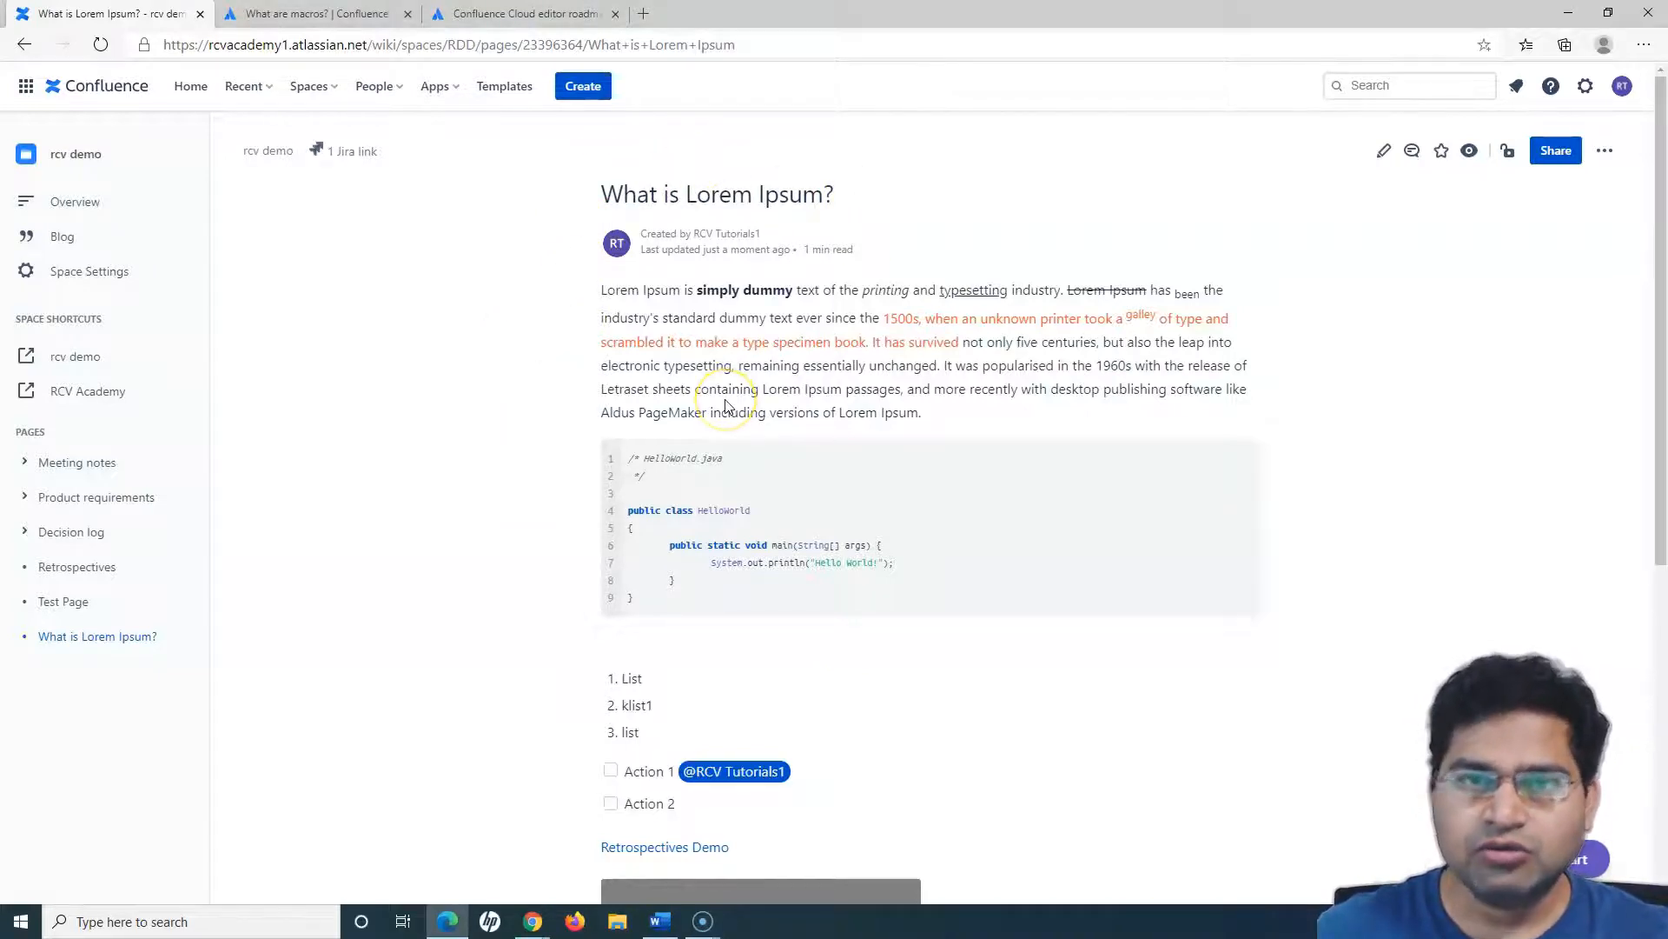
{"action": "left_click", "coordinate": [1382, 157]}
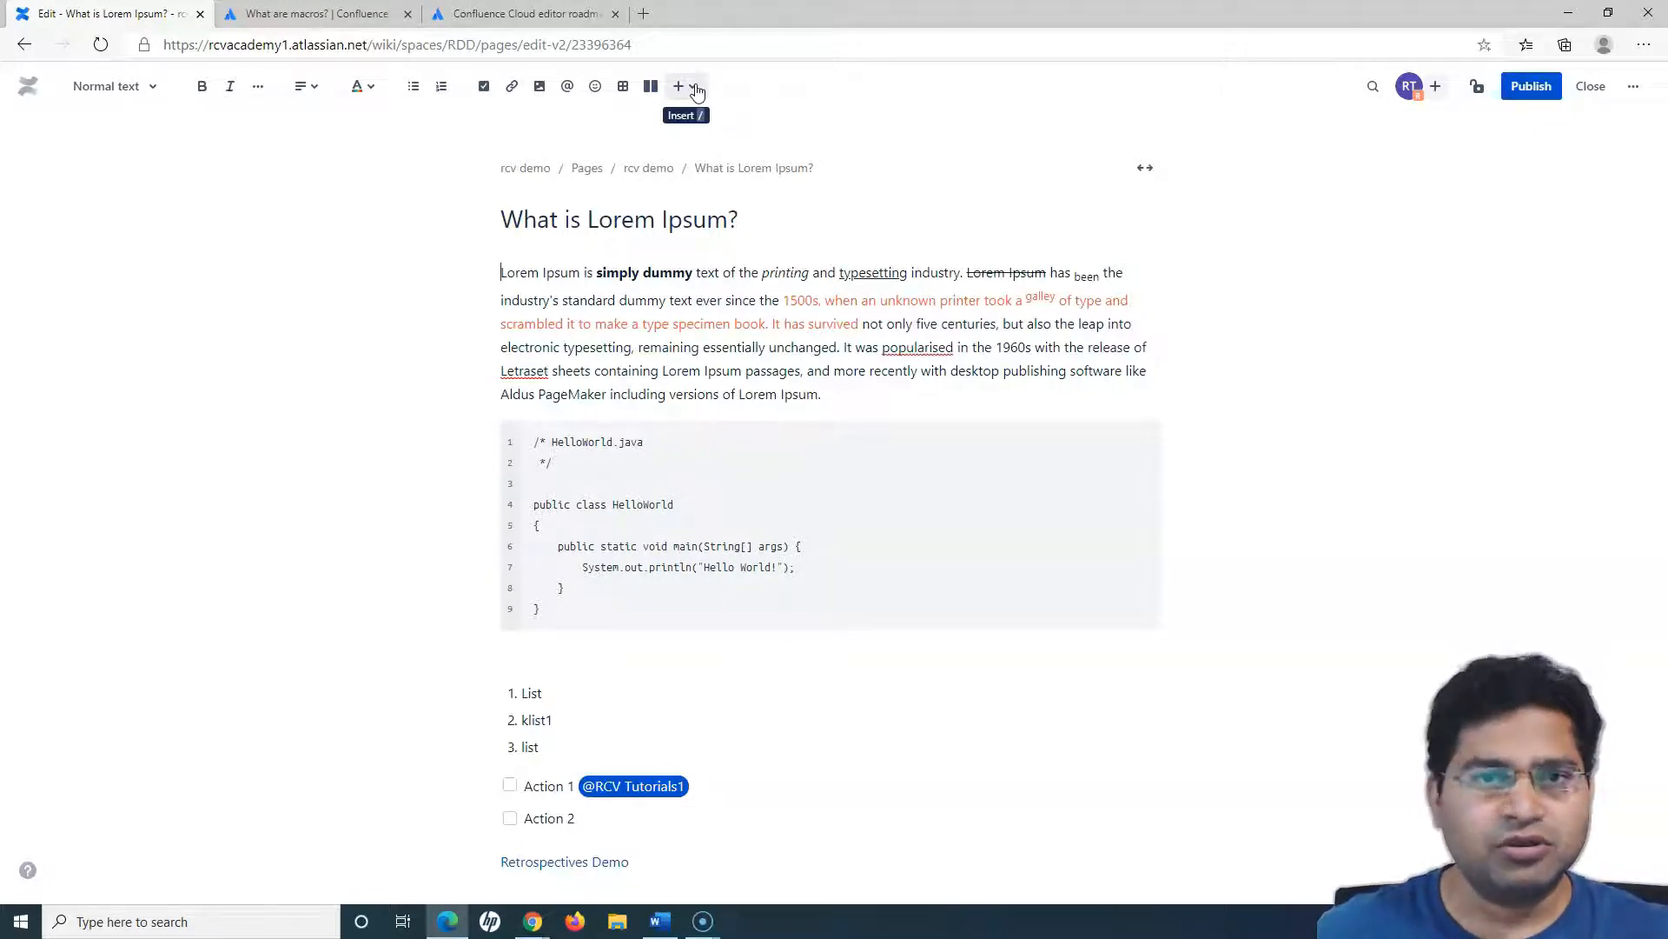
{"action": "left_click", "coordinate": [697, 90]}
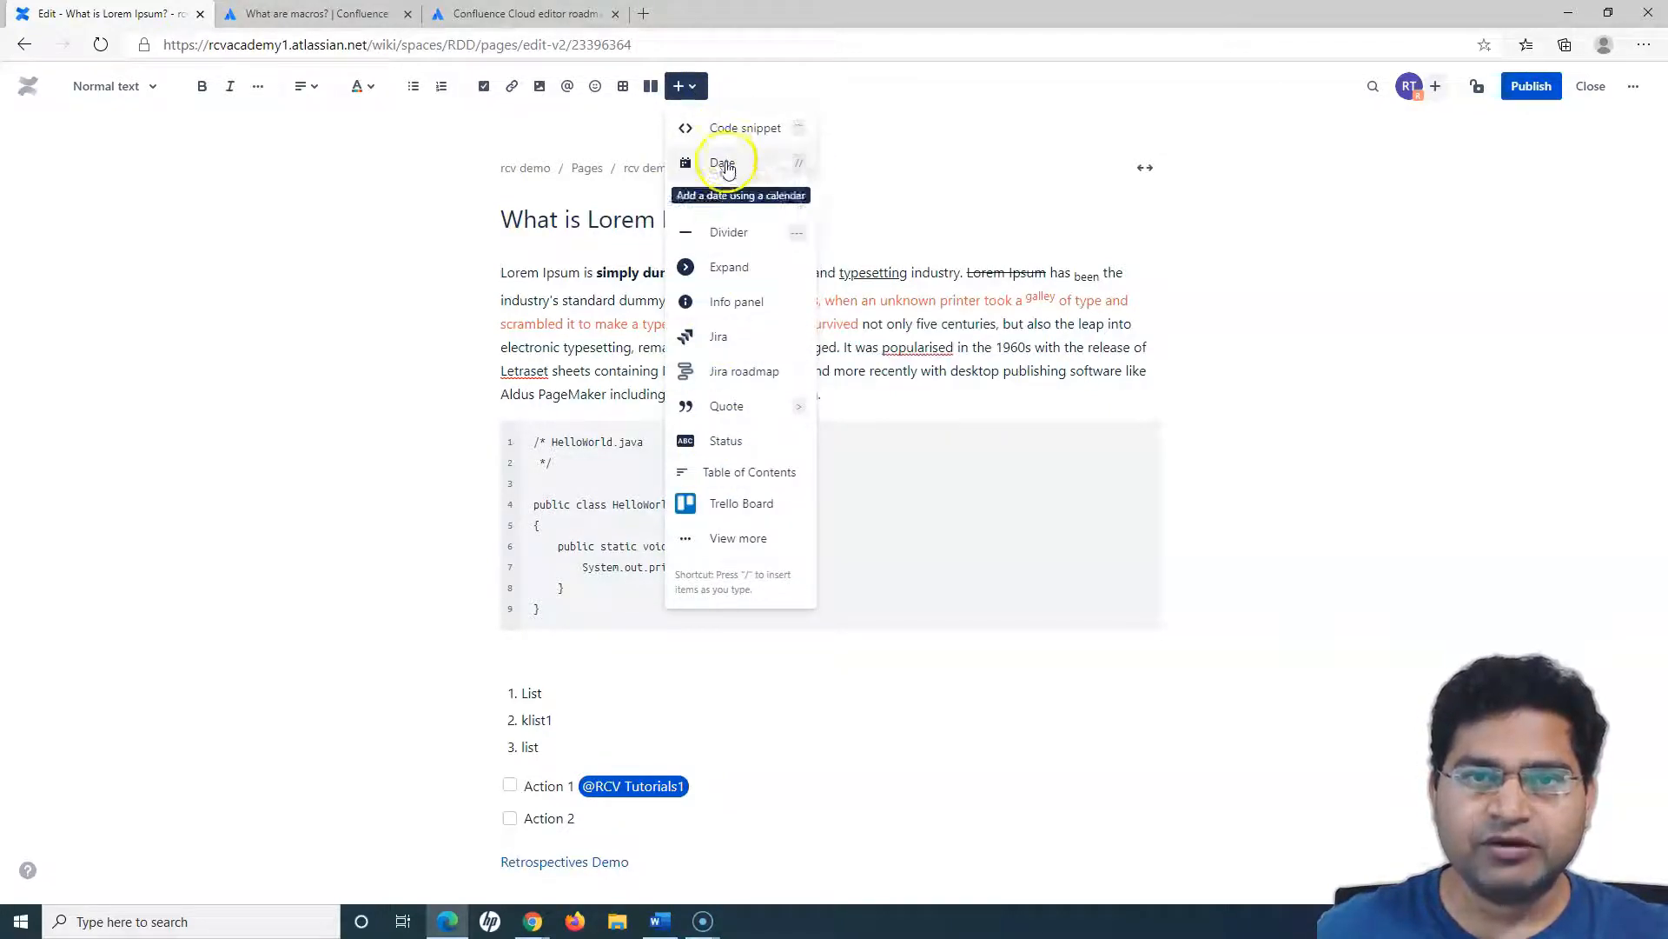
{"action": "left_click", "coordinate": [718, 544]}
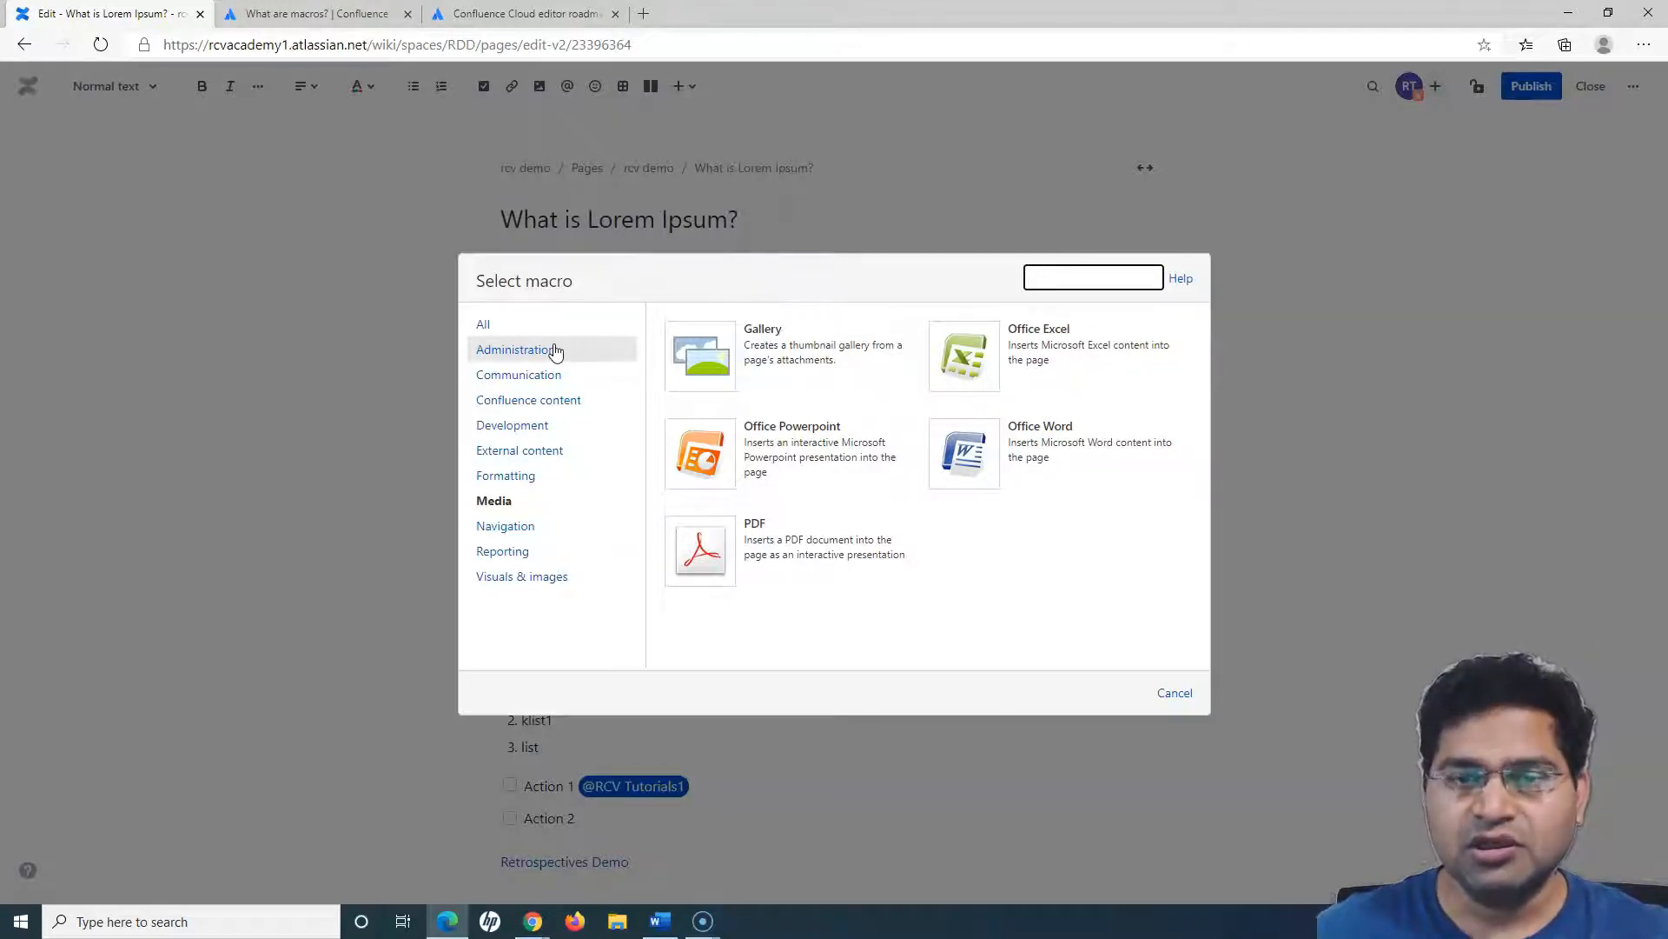
{"action": "left_click", "coordinate": [1174, 694]}
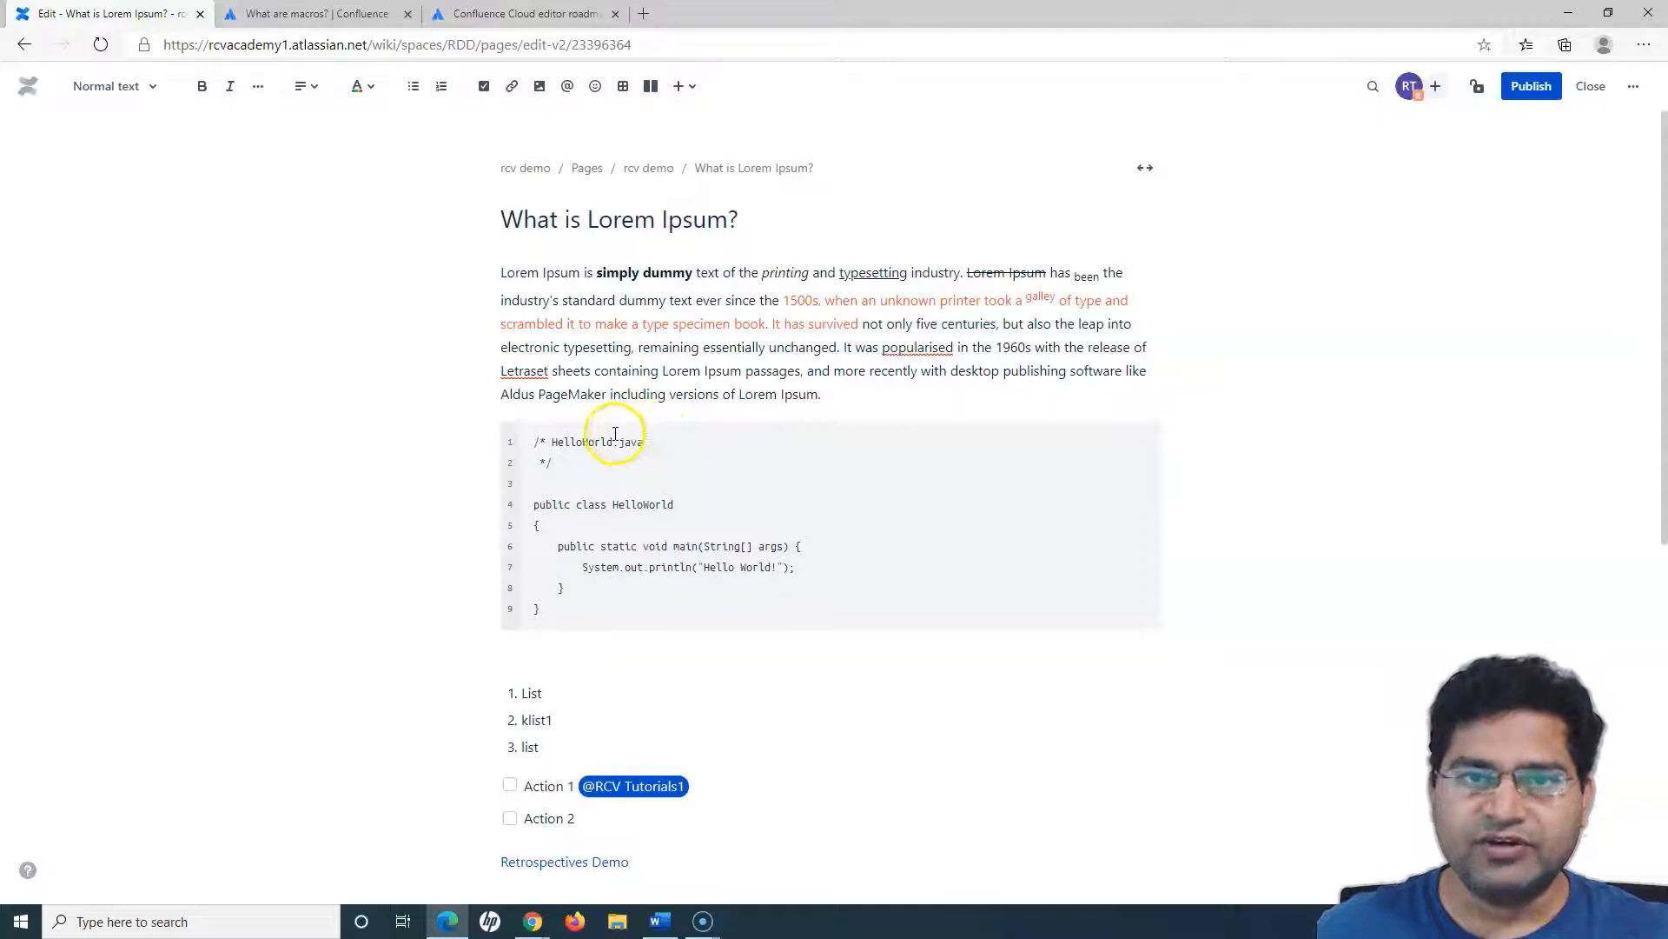
{"action": "scroll", "coordinate": [756, 668], "scroll_direction": "down", "scroll_amount": 5}
{"action": "scroll", "coordinate": [755, 667], "scroll_direction": "up", "scroll_amount": 5}
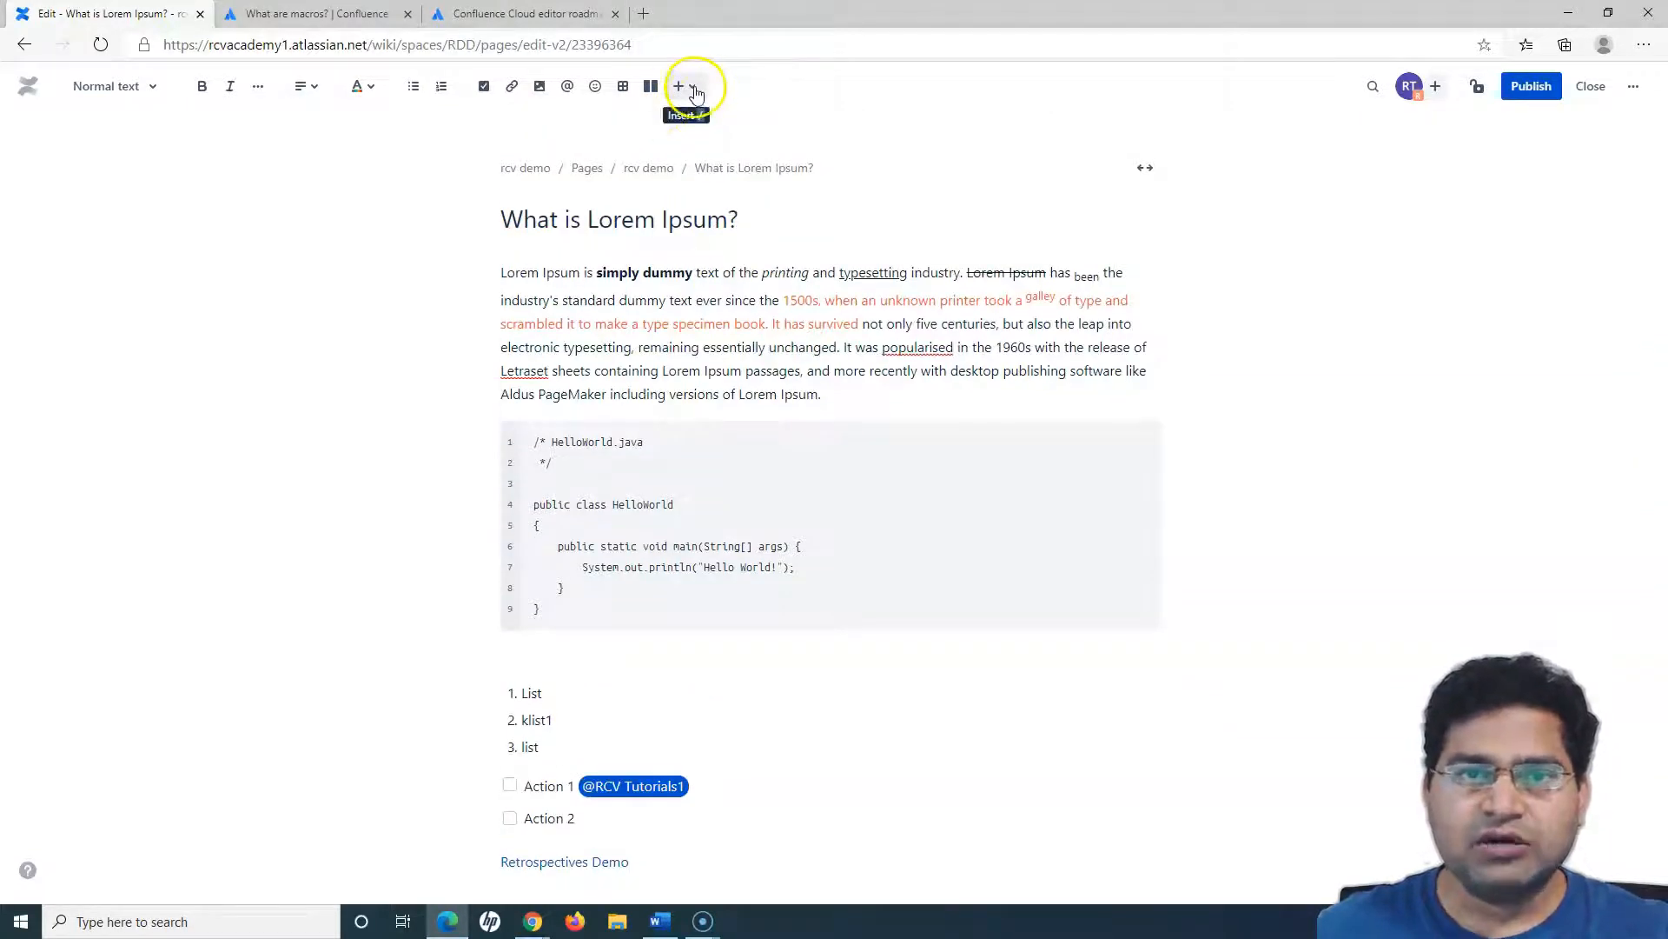
{"action": "scroll", "coordinate": [824, 638], "scroll_direction": "down", "scroll_amount": 6}
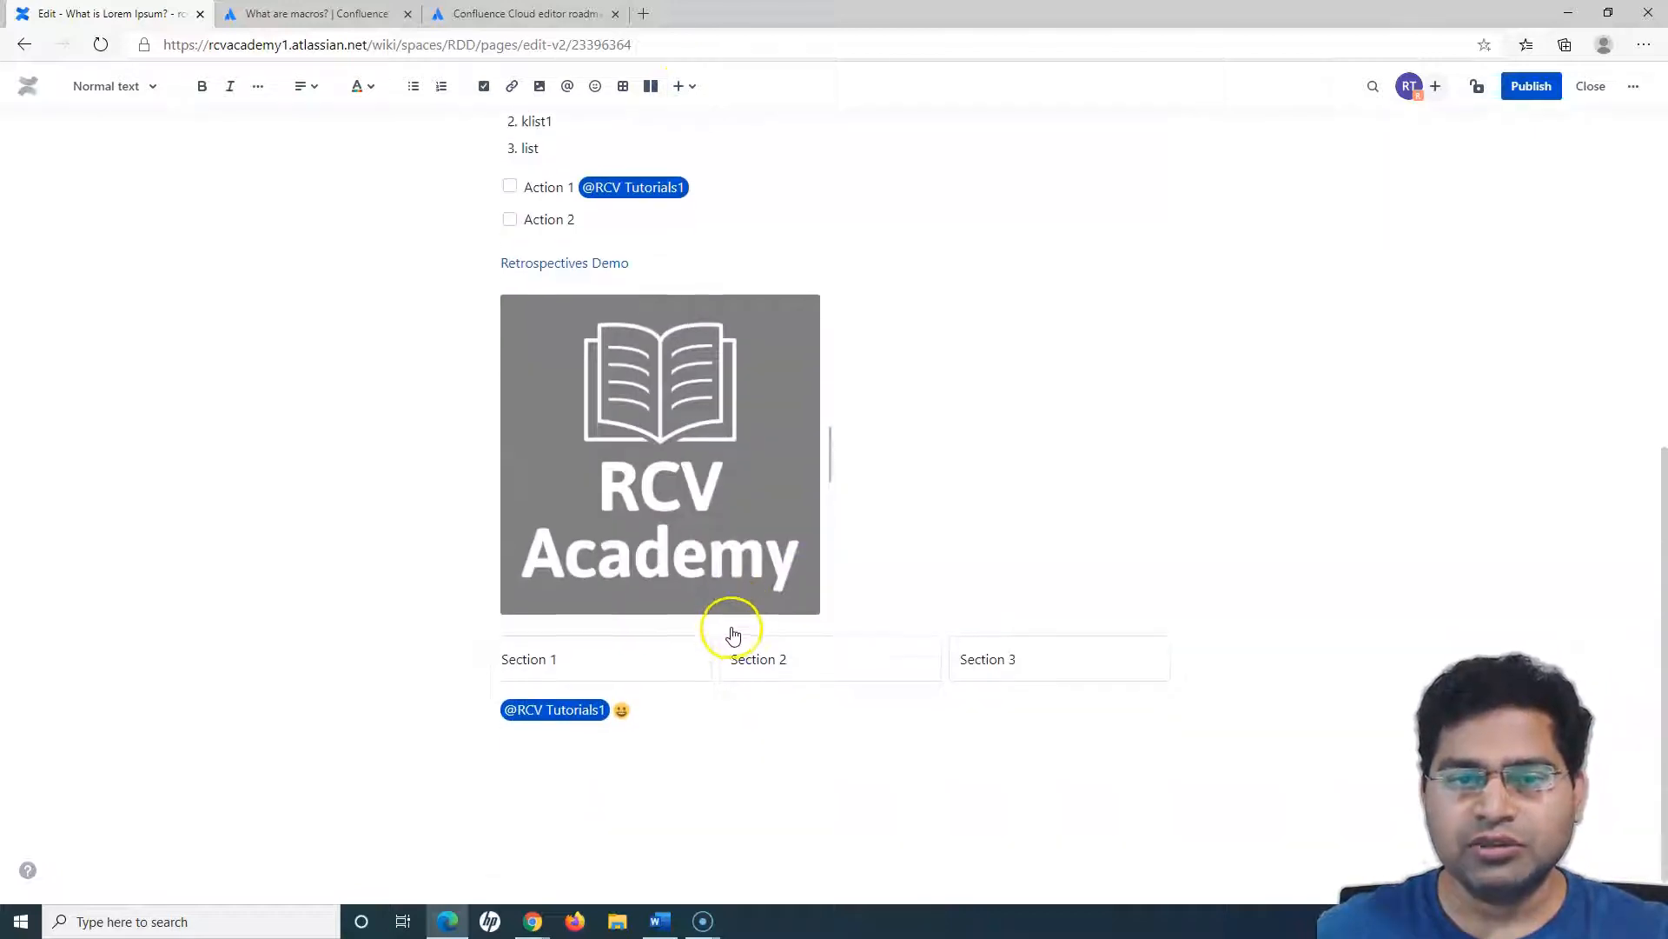
{"action": "scroll", "coordinate": [726, 711], "scroll_direction": "up", "scroll_amount": 5}
{"action": "scroll", "coordinate": [724, 711], "scroll_direction": "up", "scroll_amount": 1}
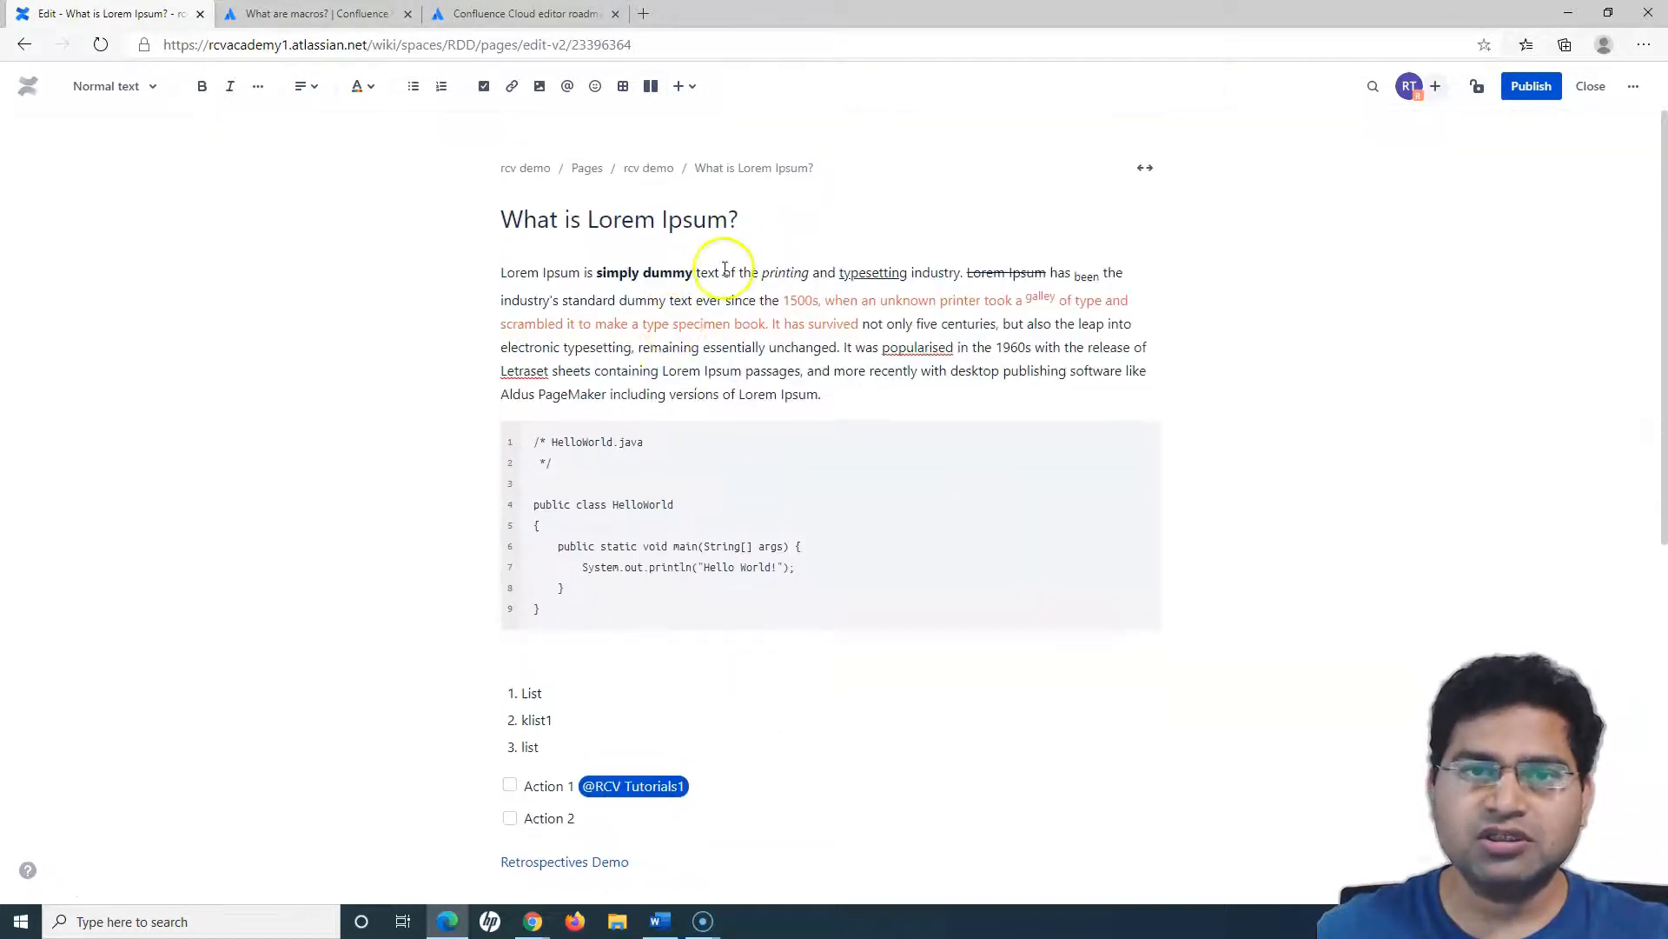
{"action": "left_click", "coordinate": [699, 89]}
{"action": "left_click", "coordinate": [1123, 243]}
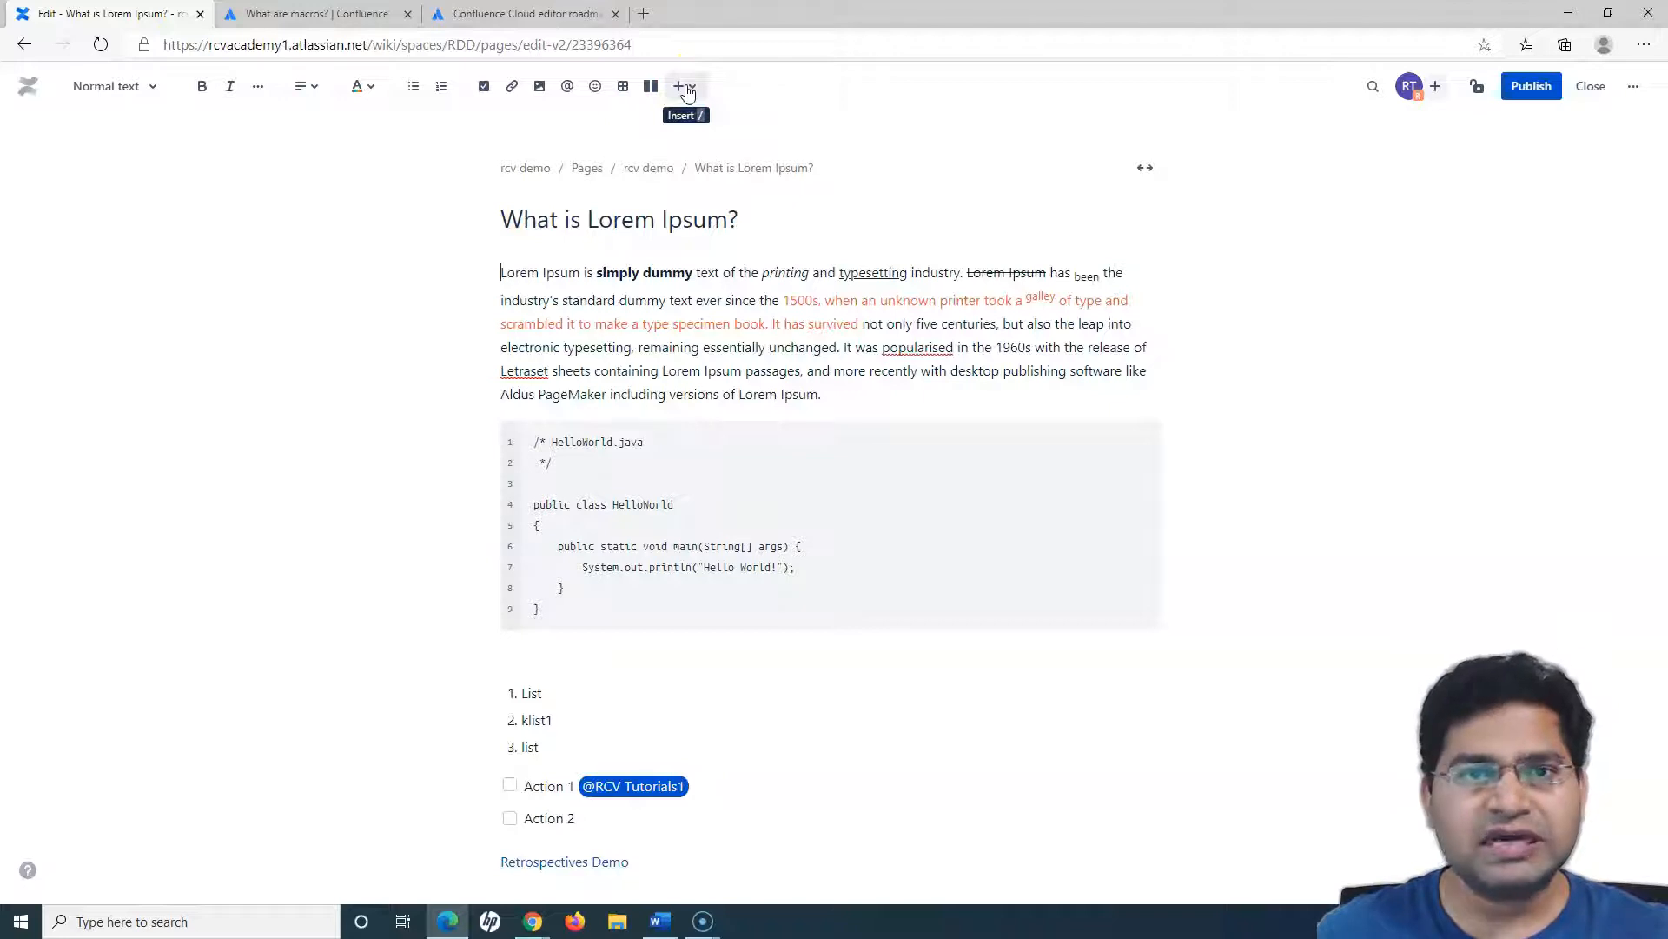
- Insert a Grinning face emoji on a new line at the end of the page using the "/emoji" command
{"action": "scroll", "coordinate": [800, 513], "scroll_direction": "down", "scroll_amount": 6}
{"action": "left_click", "coordinate": [669, 704]}
{"action": "key", "text": "Return"}
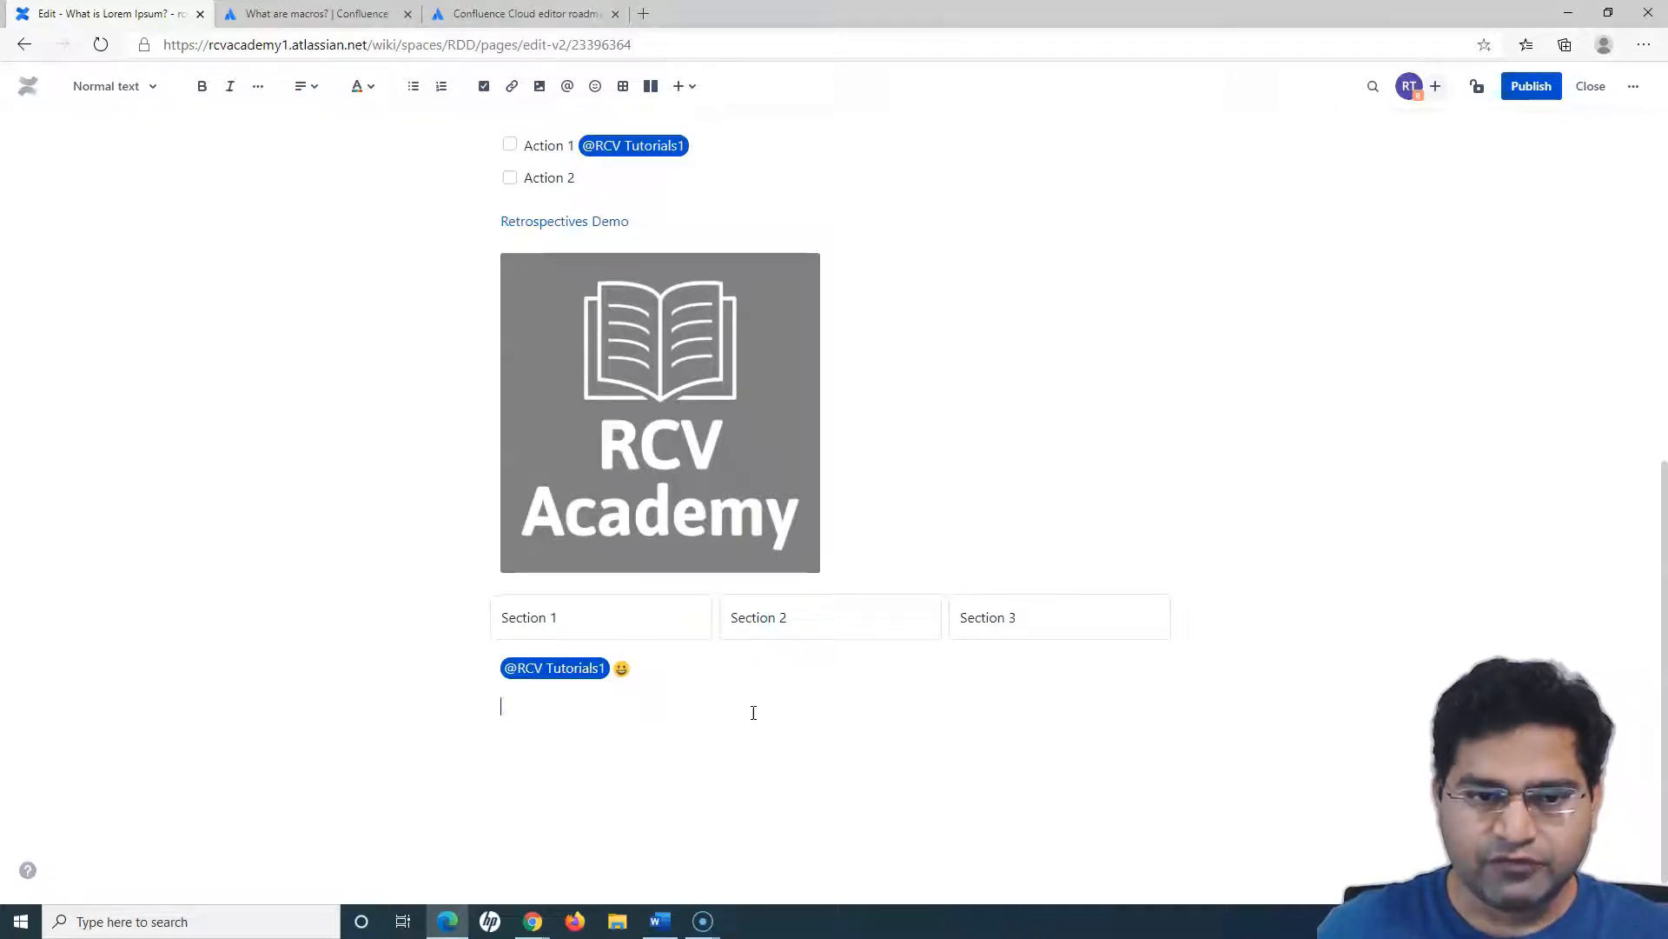
{"action": "type", "text": "/"}
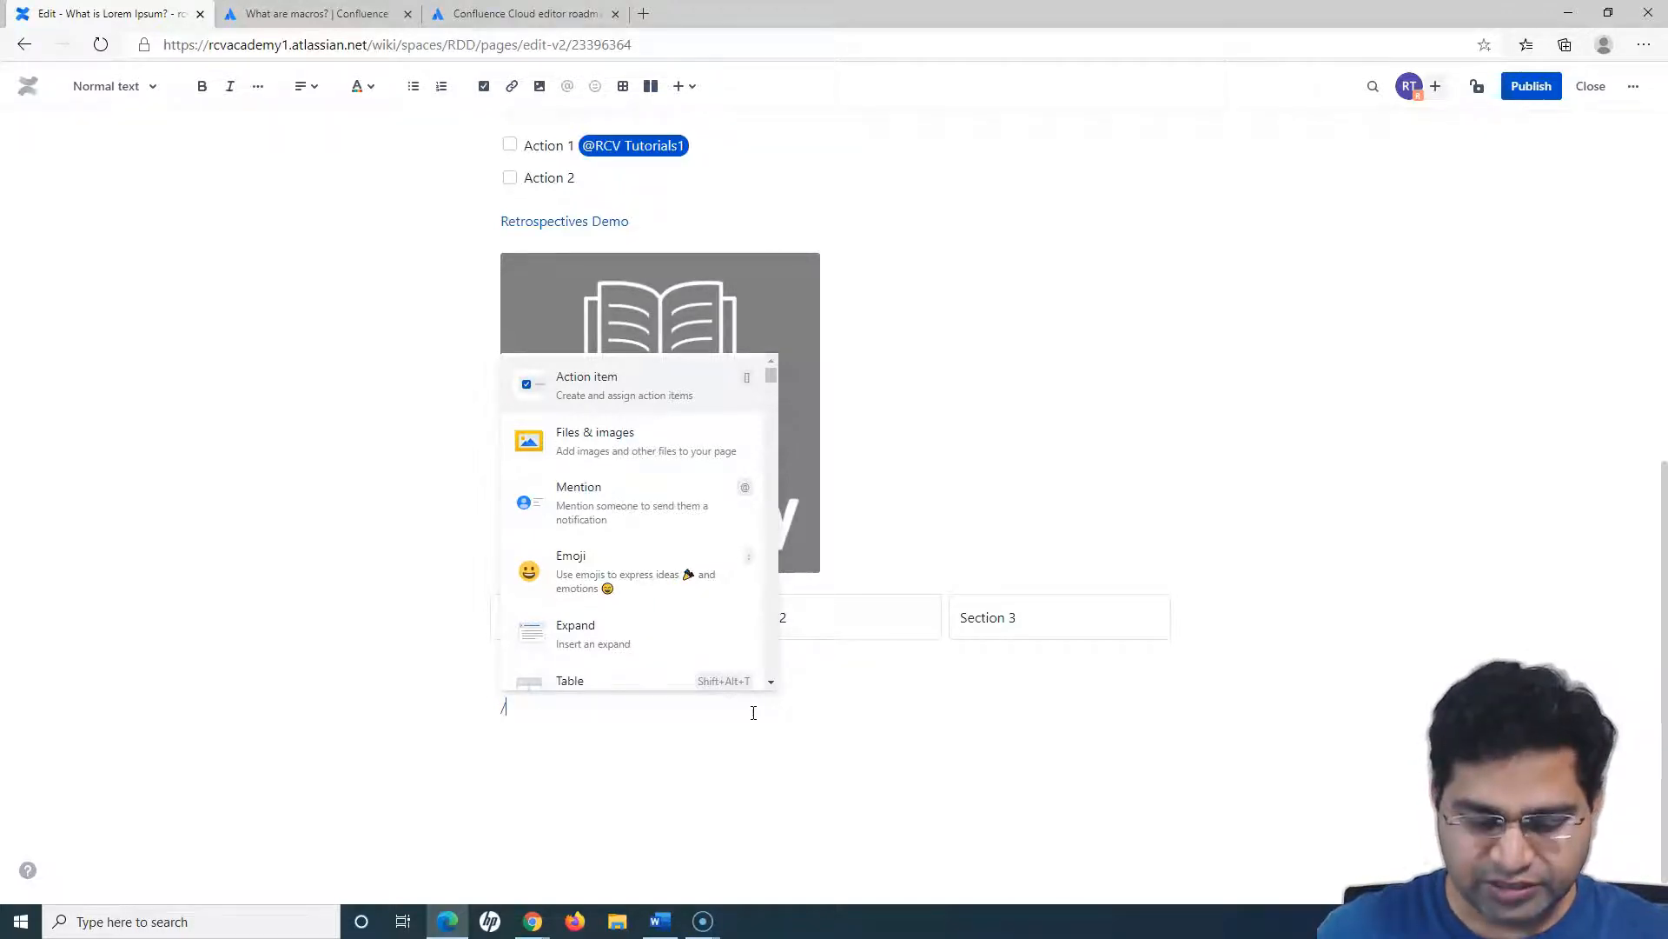
{"action": "type", "text": "em"}
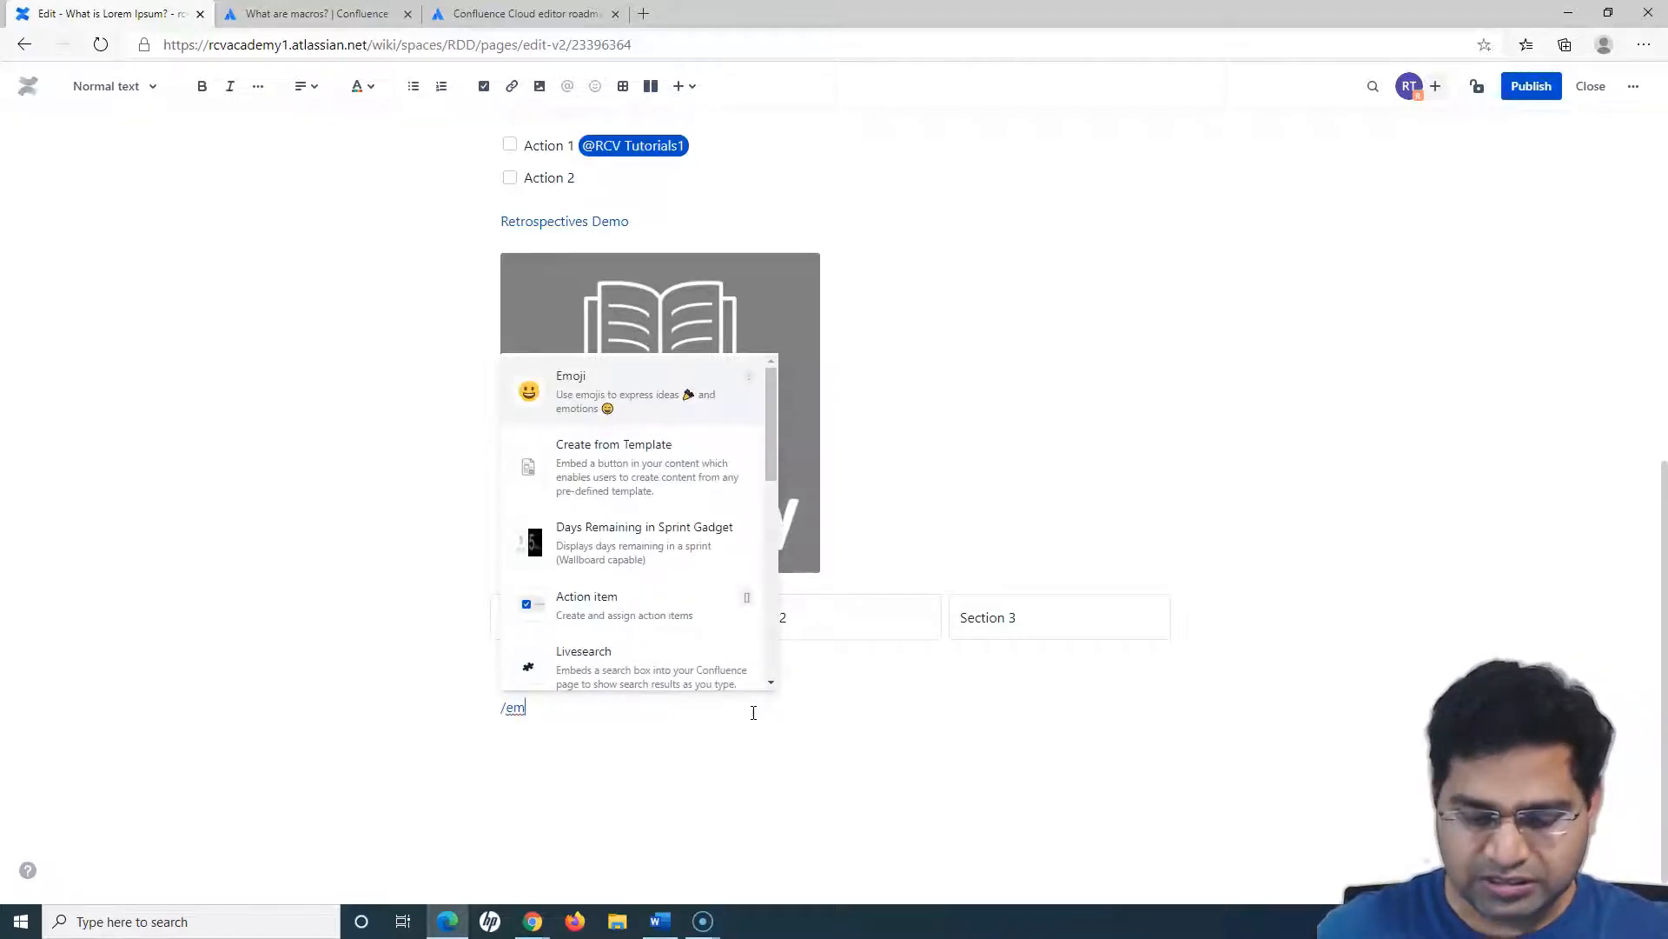
{"action": "type", "text": "oji"}
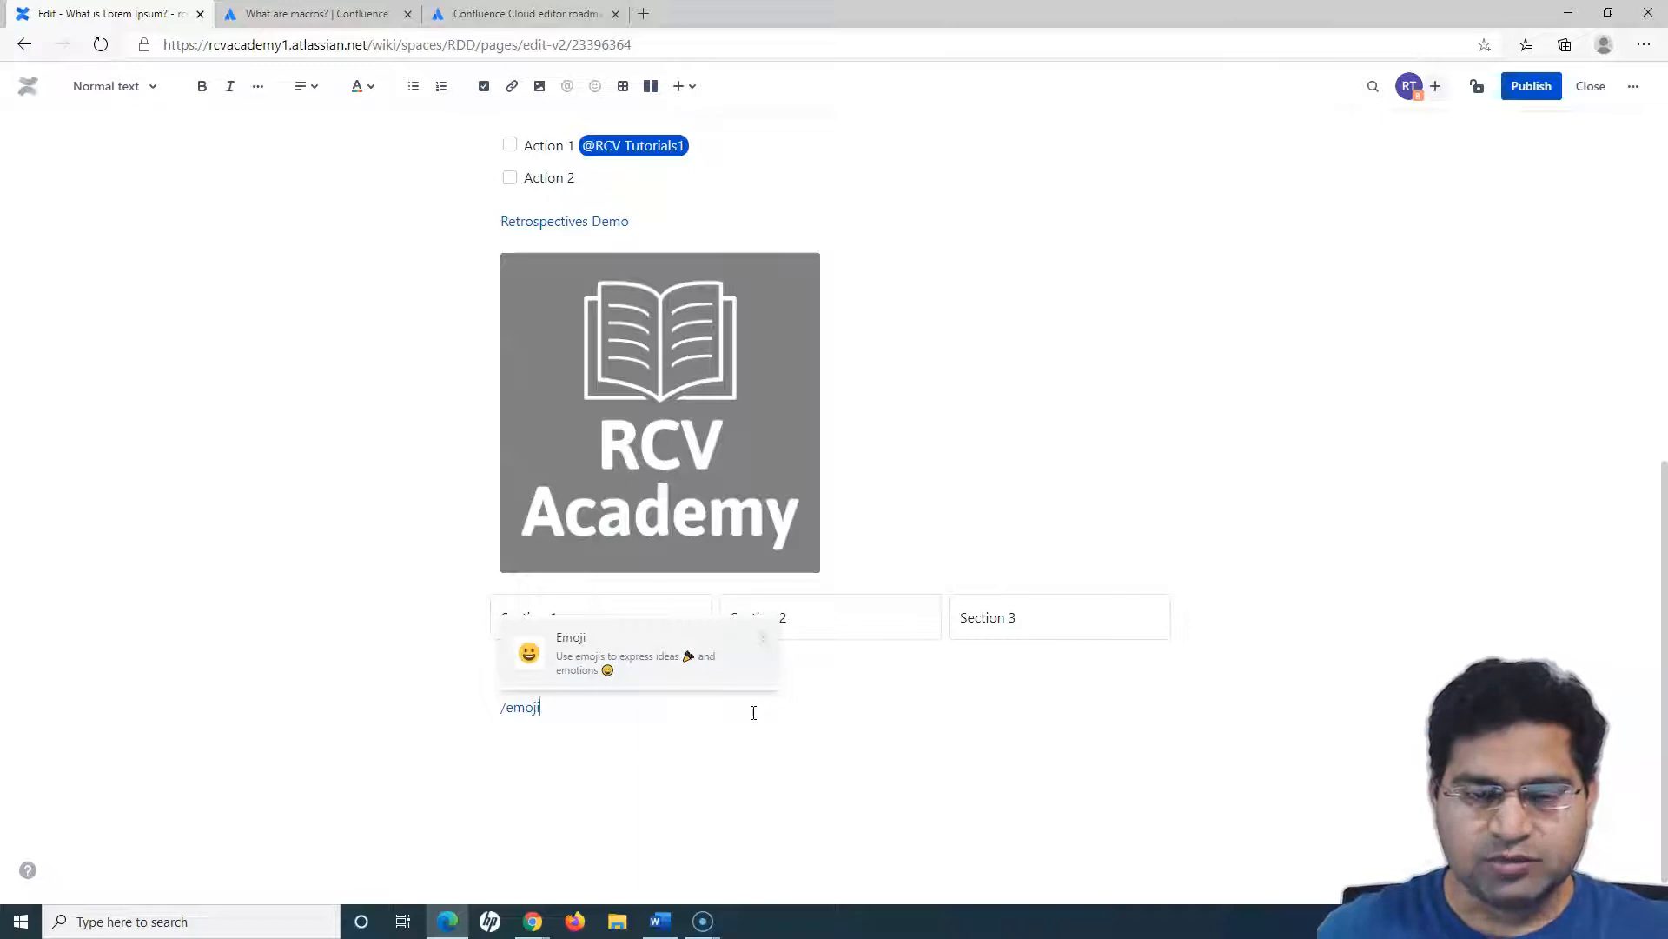
{"action": "left_click", "coordinate": [571, 669]}
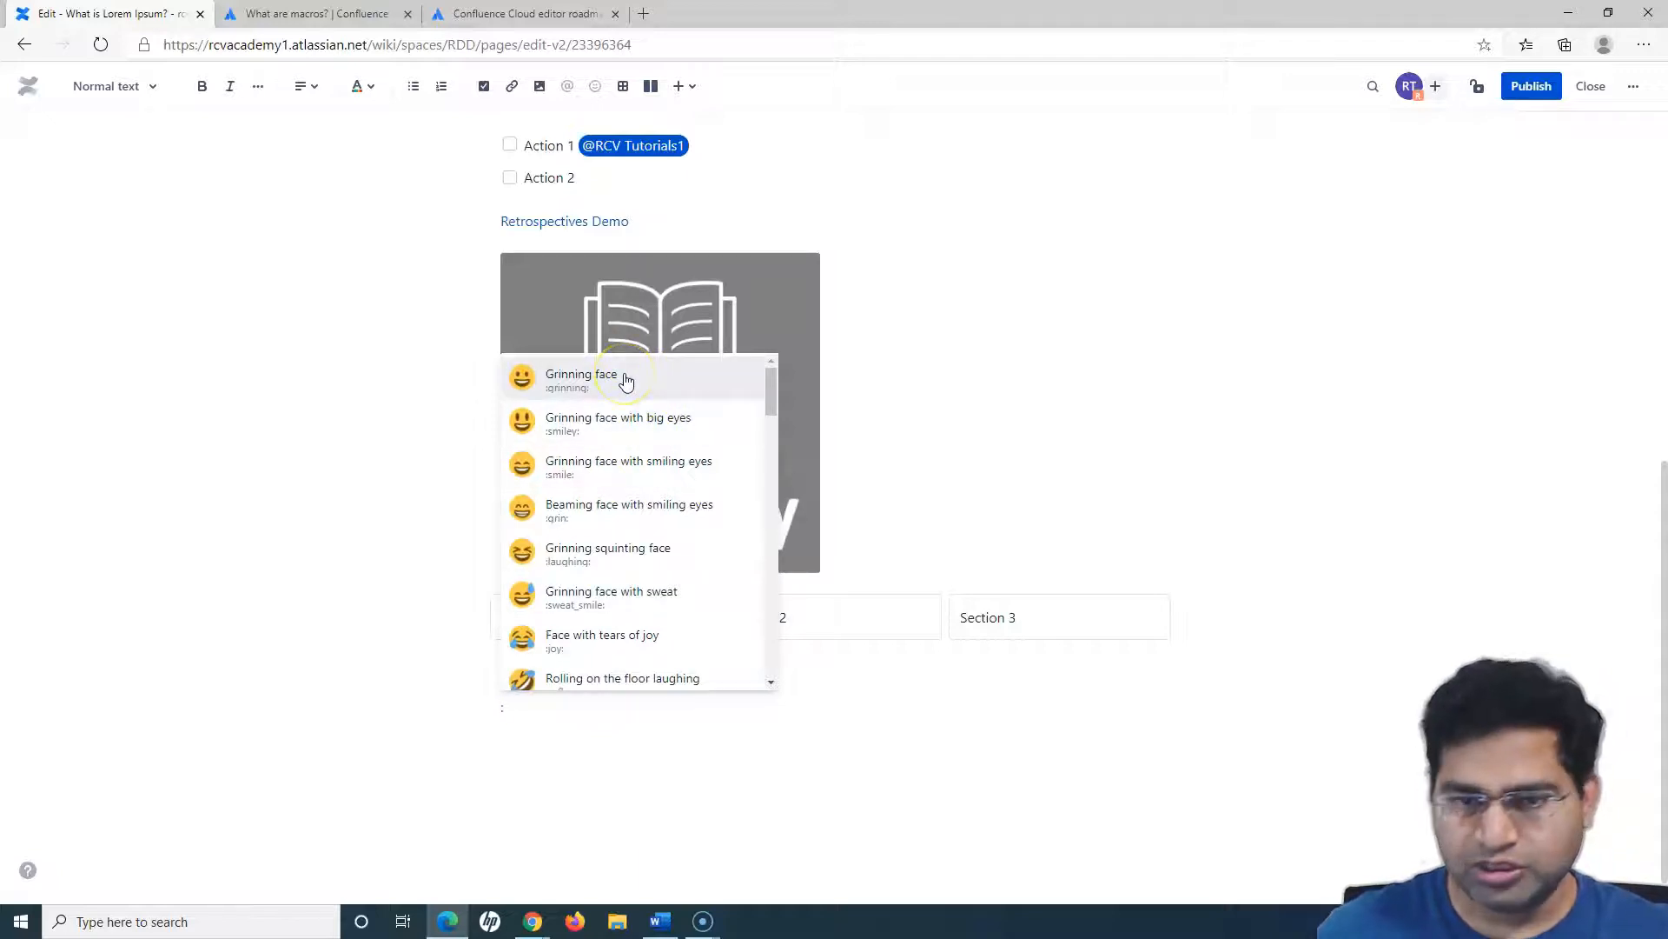
{"action": "key", "text": "Down"}
{"action": "key", "text": "Up"}
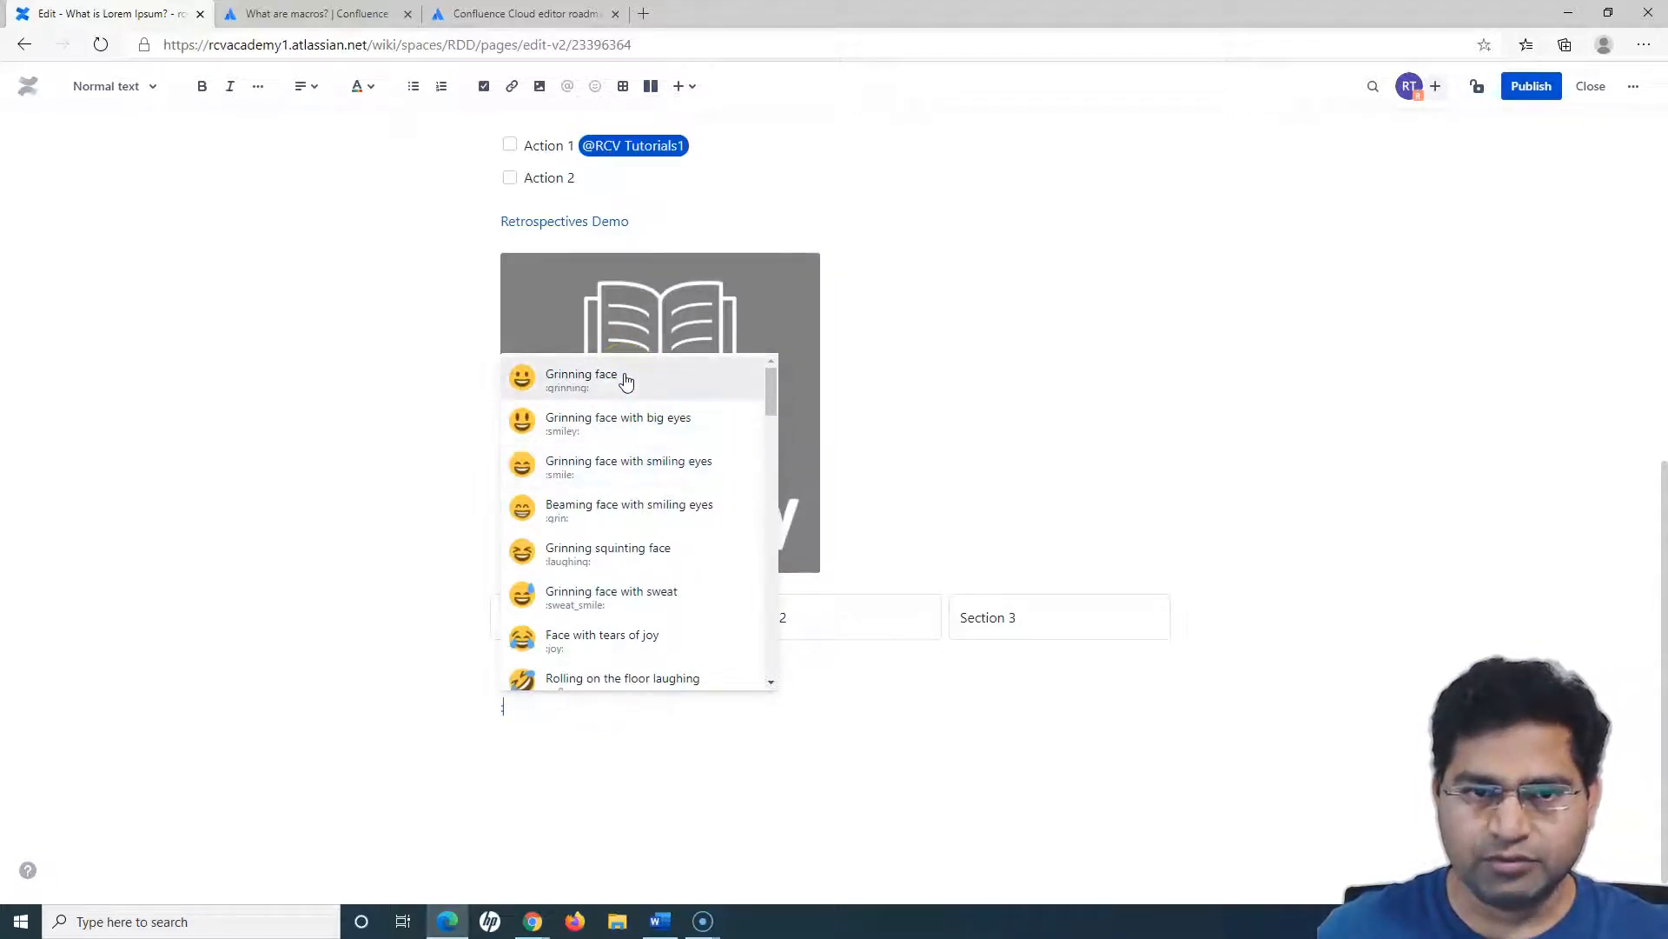
{"action": "key", "text": "Return"}
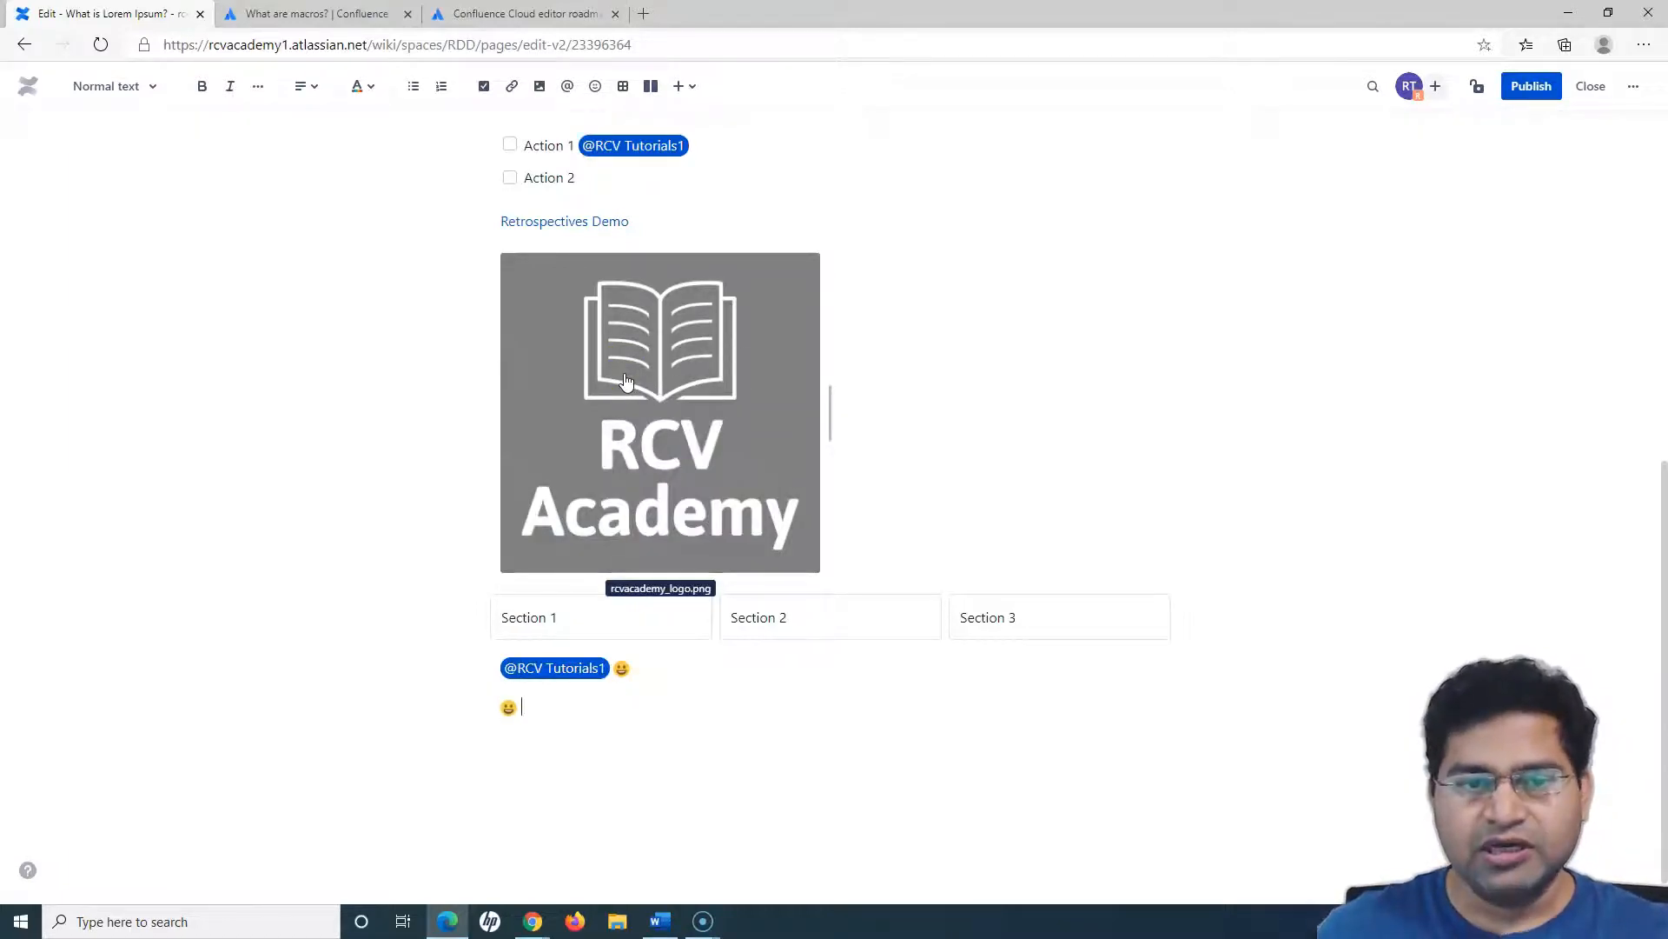
- Try the "{" macro shortcut on a new line below the emoji, and bring up the insert suggestions with "/" on the following line
{"action": "key", "text": "Return"}
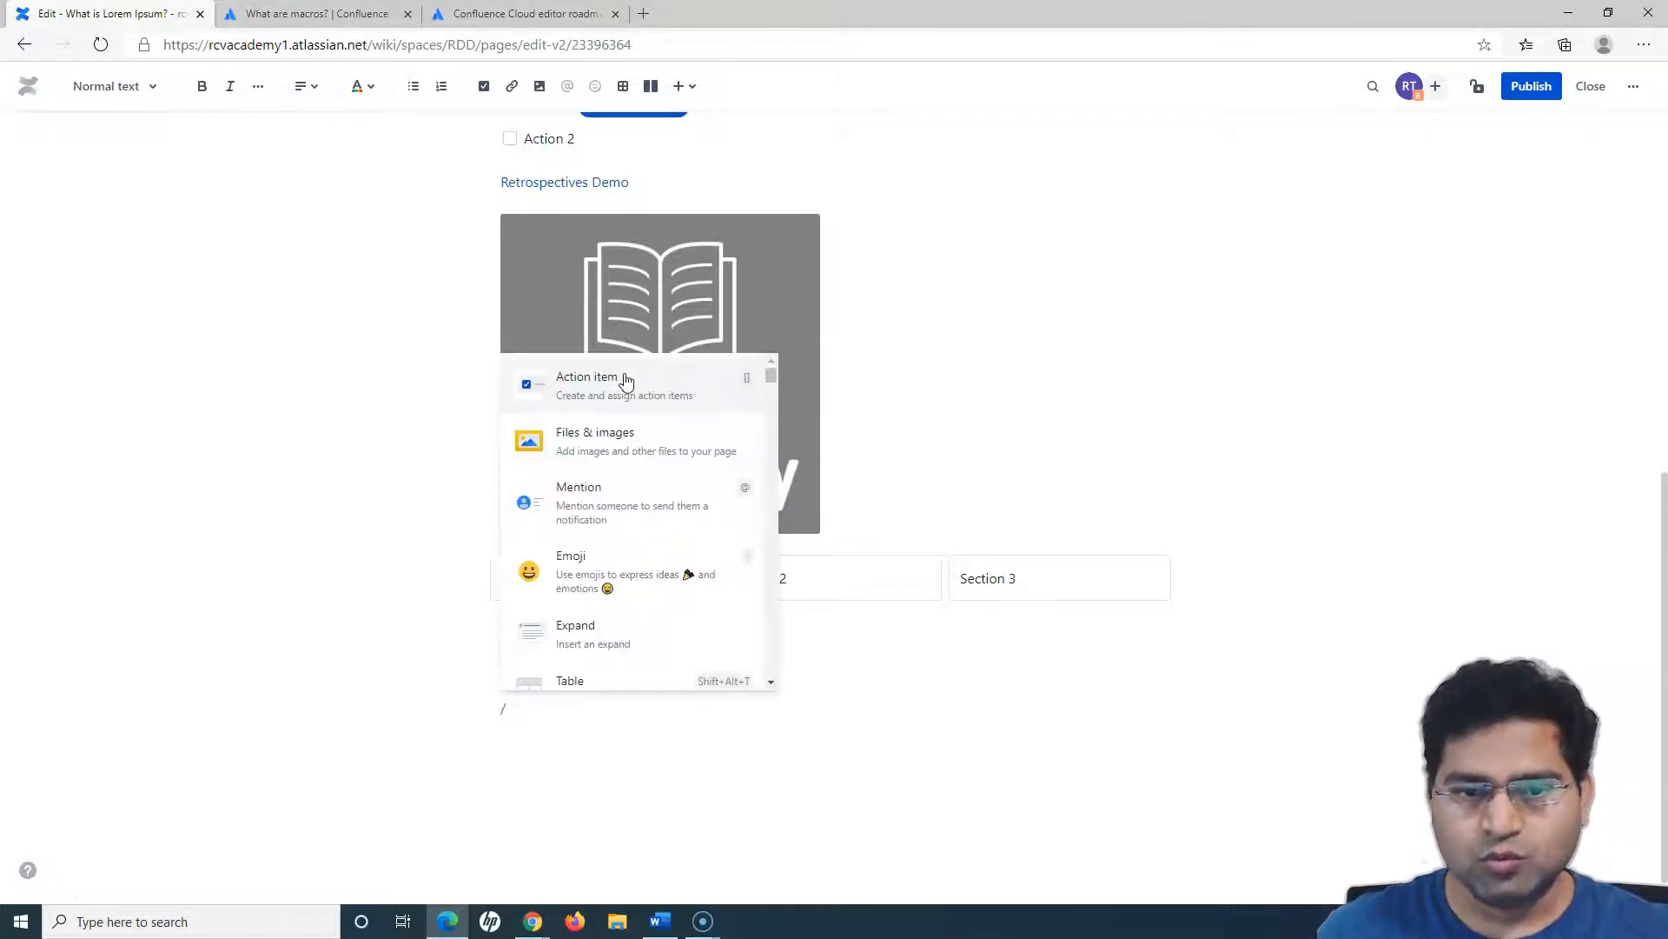
{"action": "key", "text": "BackSpace"}
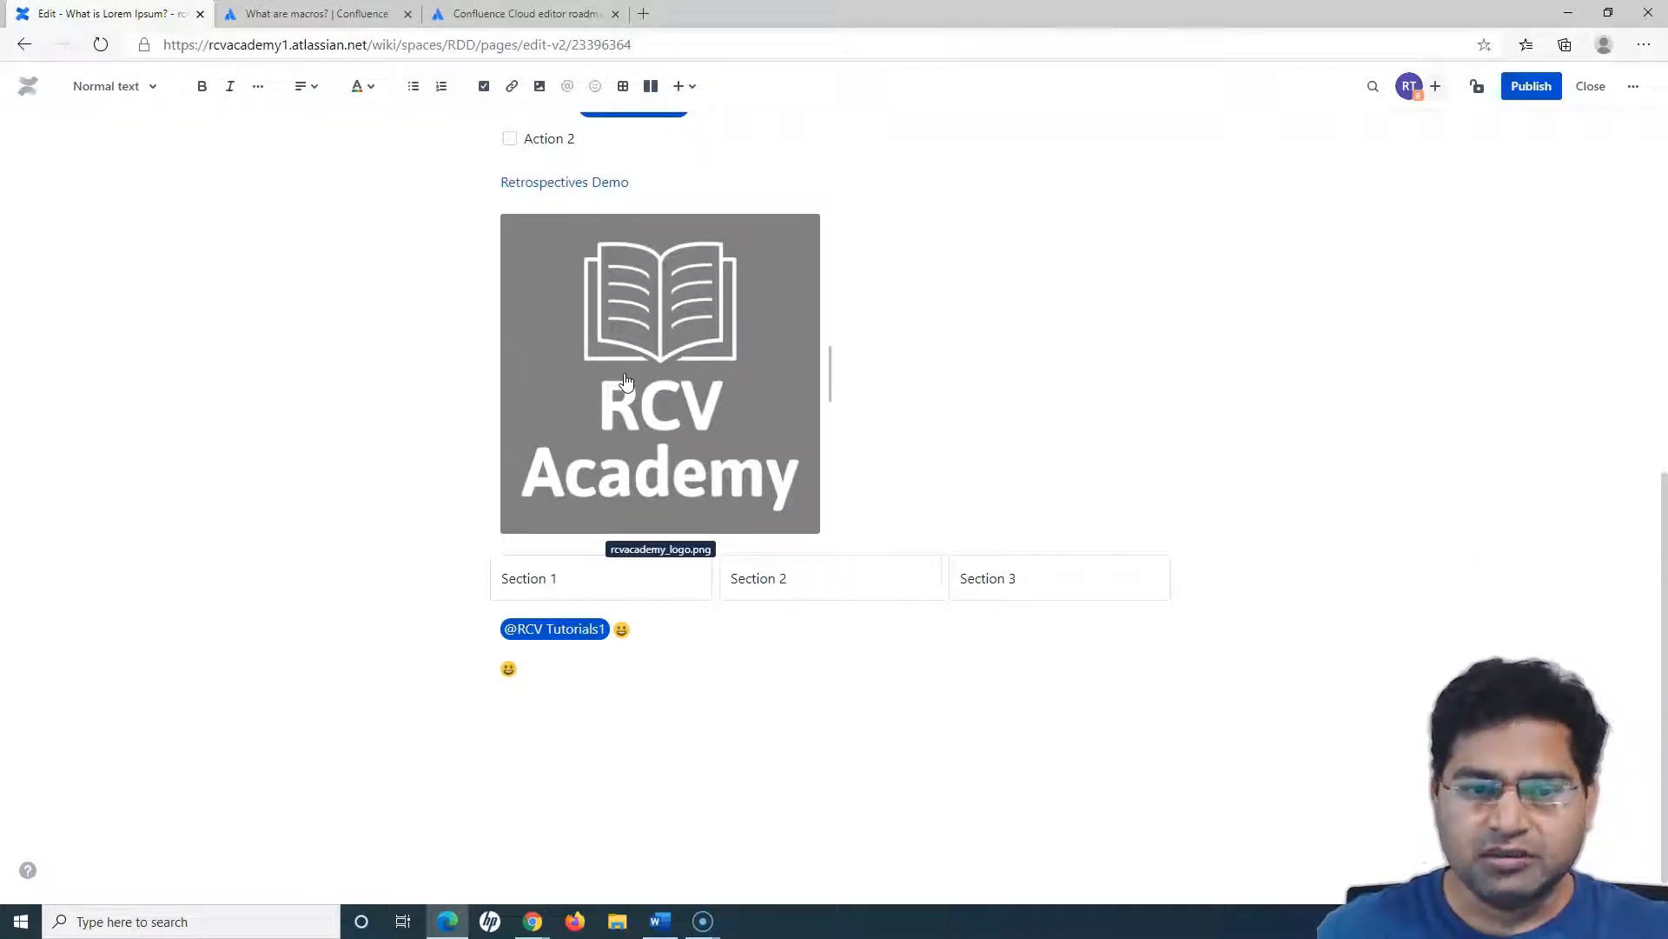
{"action": "type", "text": "{"}
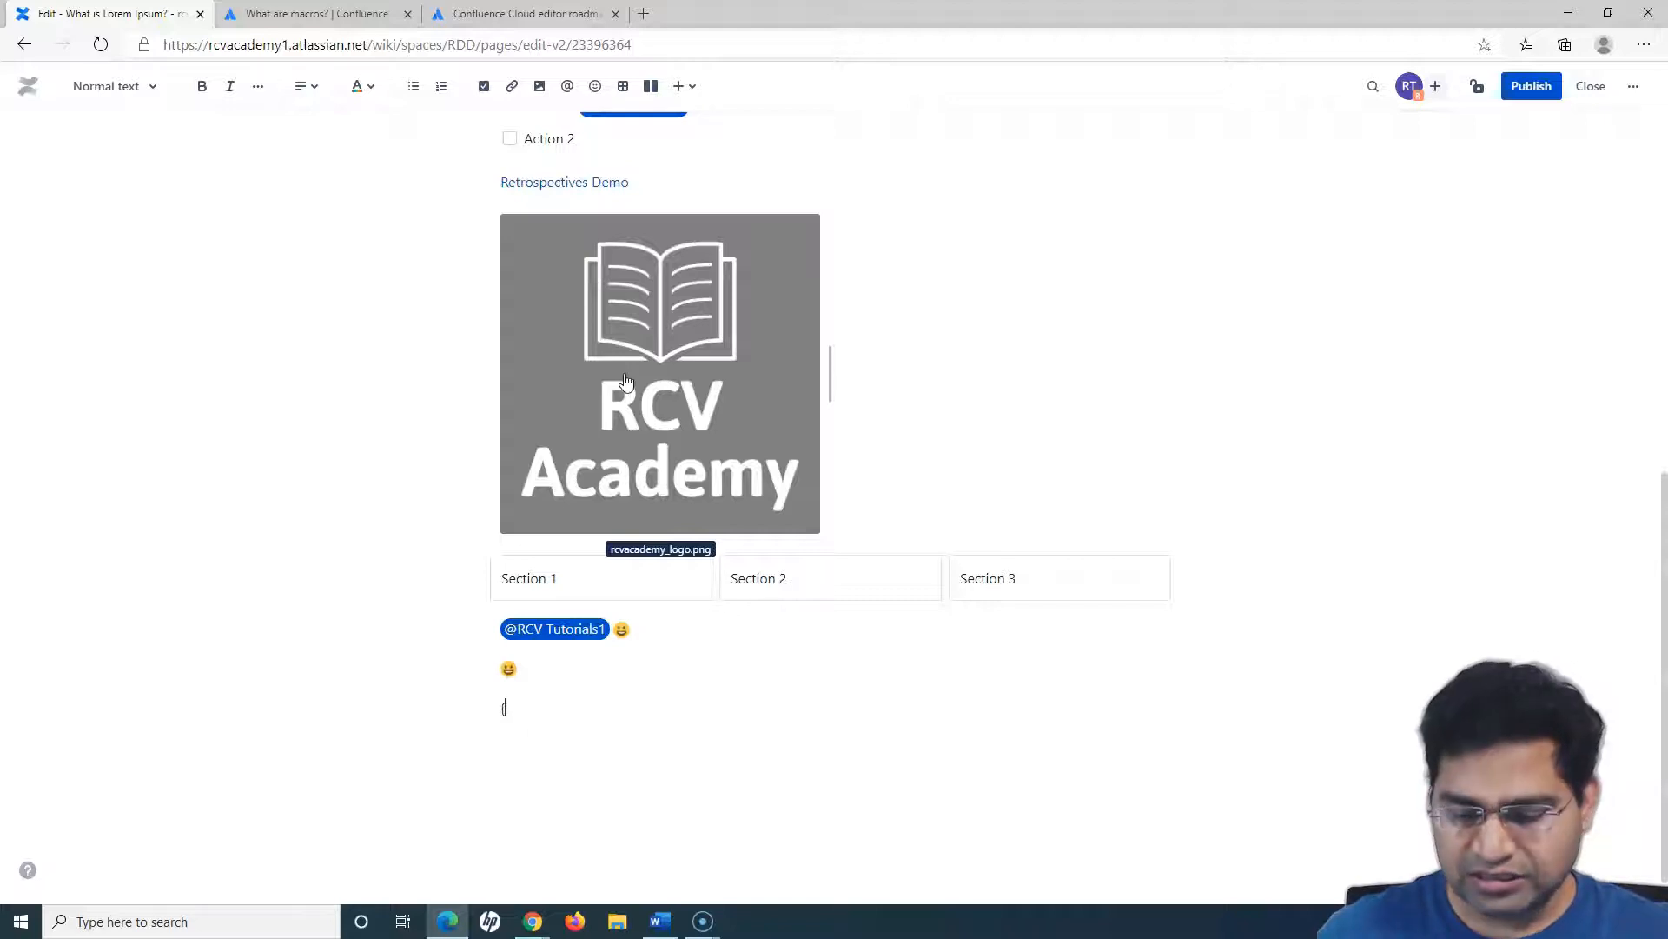
{"action": "key", "text": "Return"}
{"action": "type", "text": "/"}
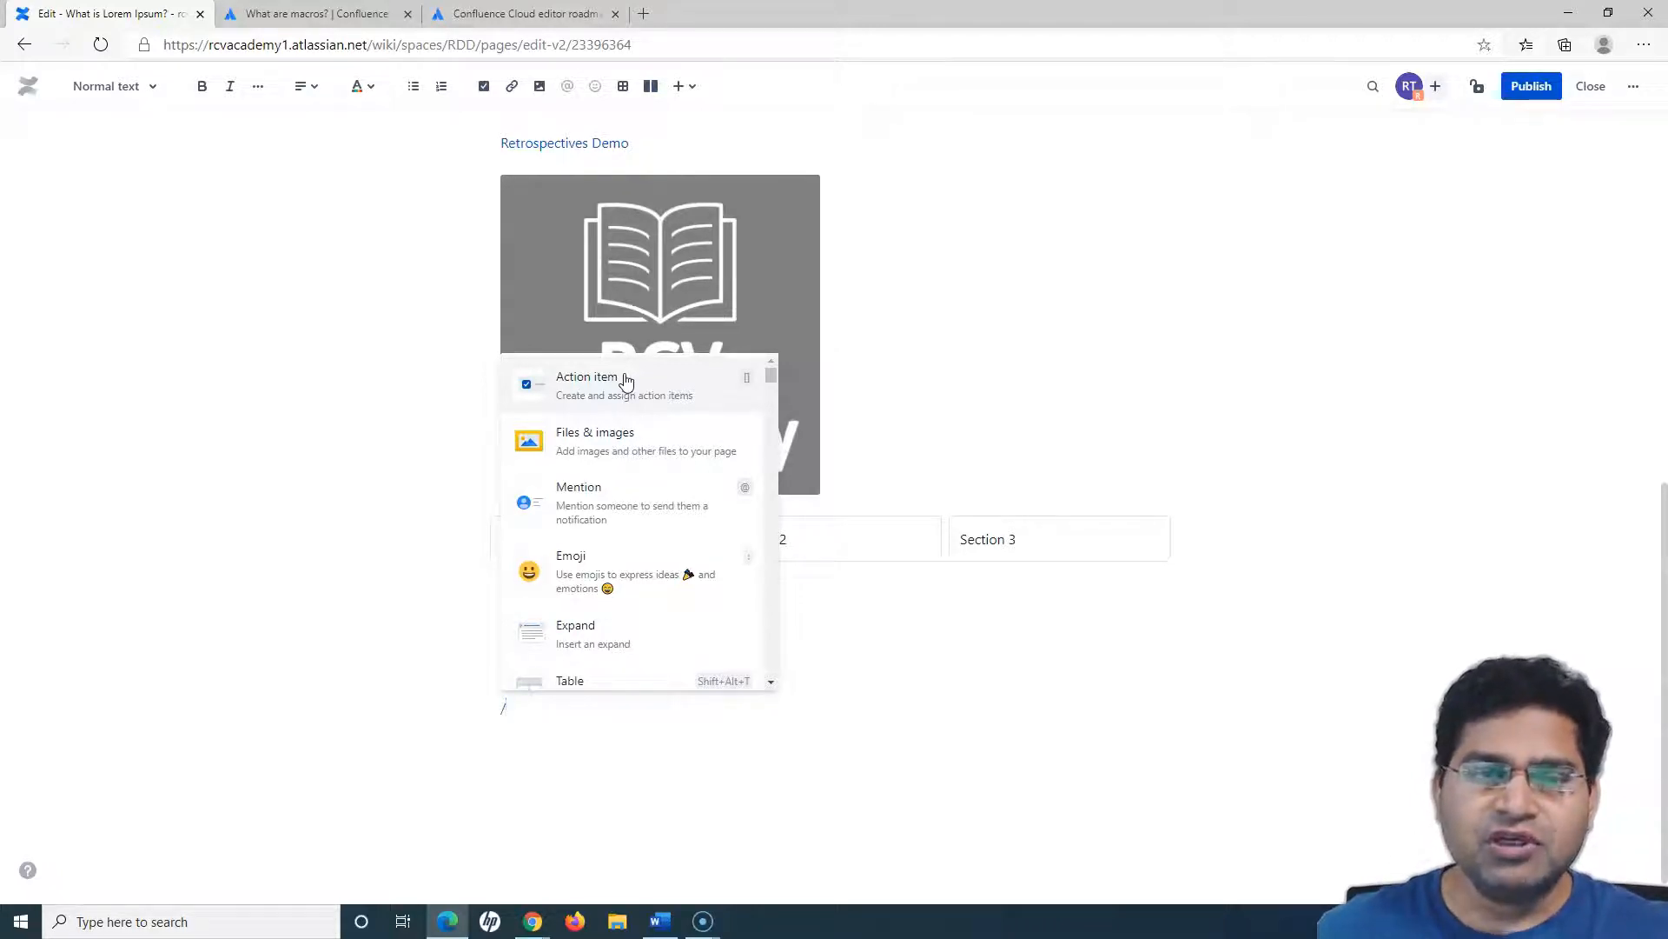
- Open the full macro browser and review the All, Administration, Communication and Formatting categories
{"action": "left_click", "coordinate": [695, 89]}
{"action": "left_click", "coordinate": [749, 555]}
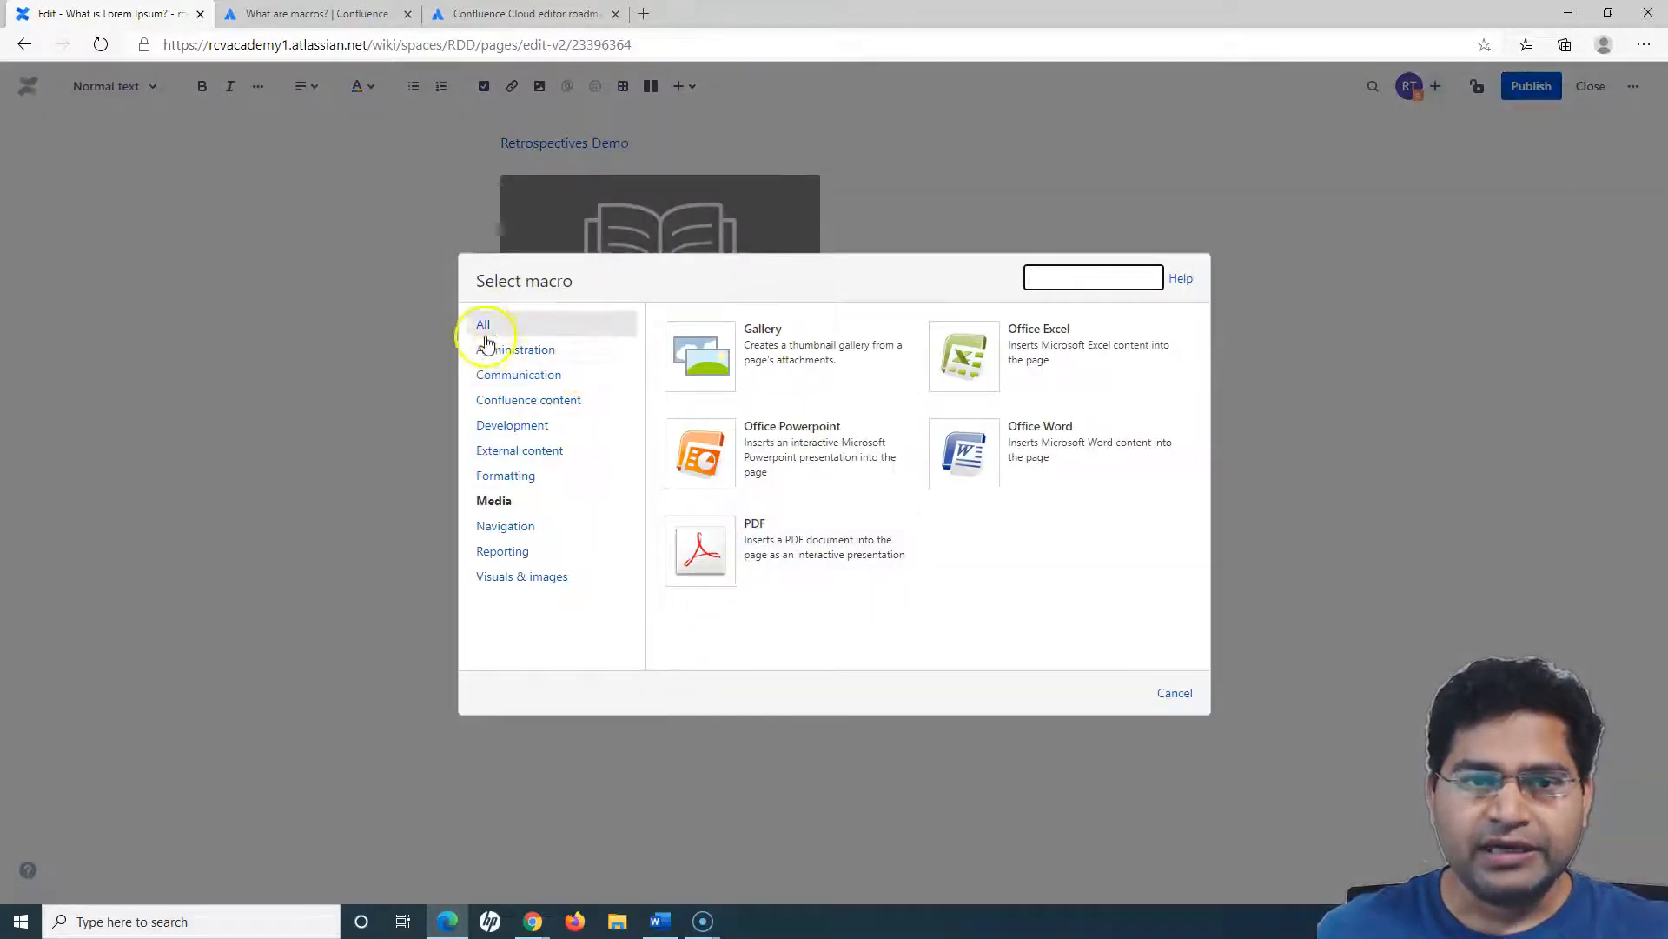
{"action": "left_click", "coordinate": [485, 328]}
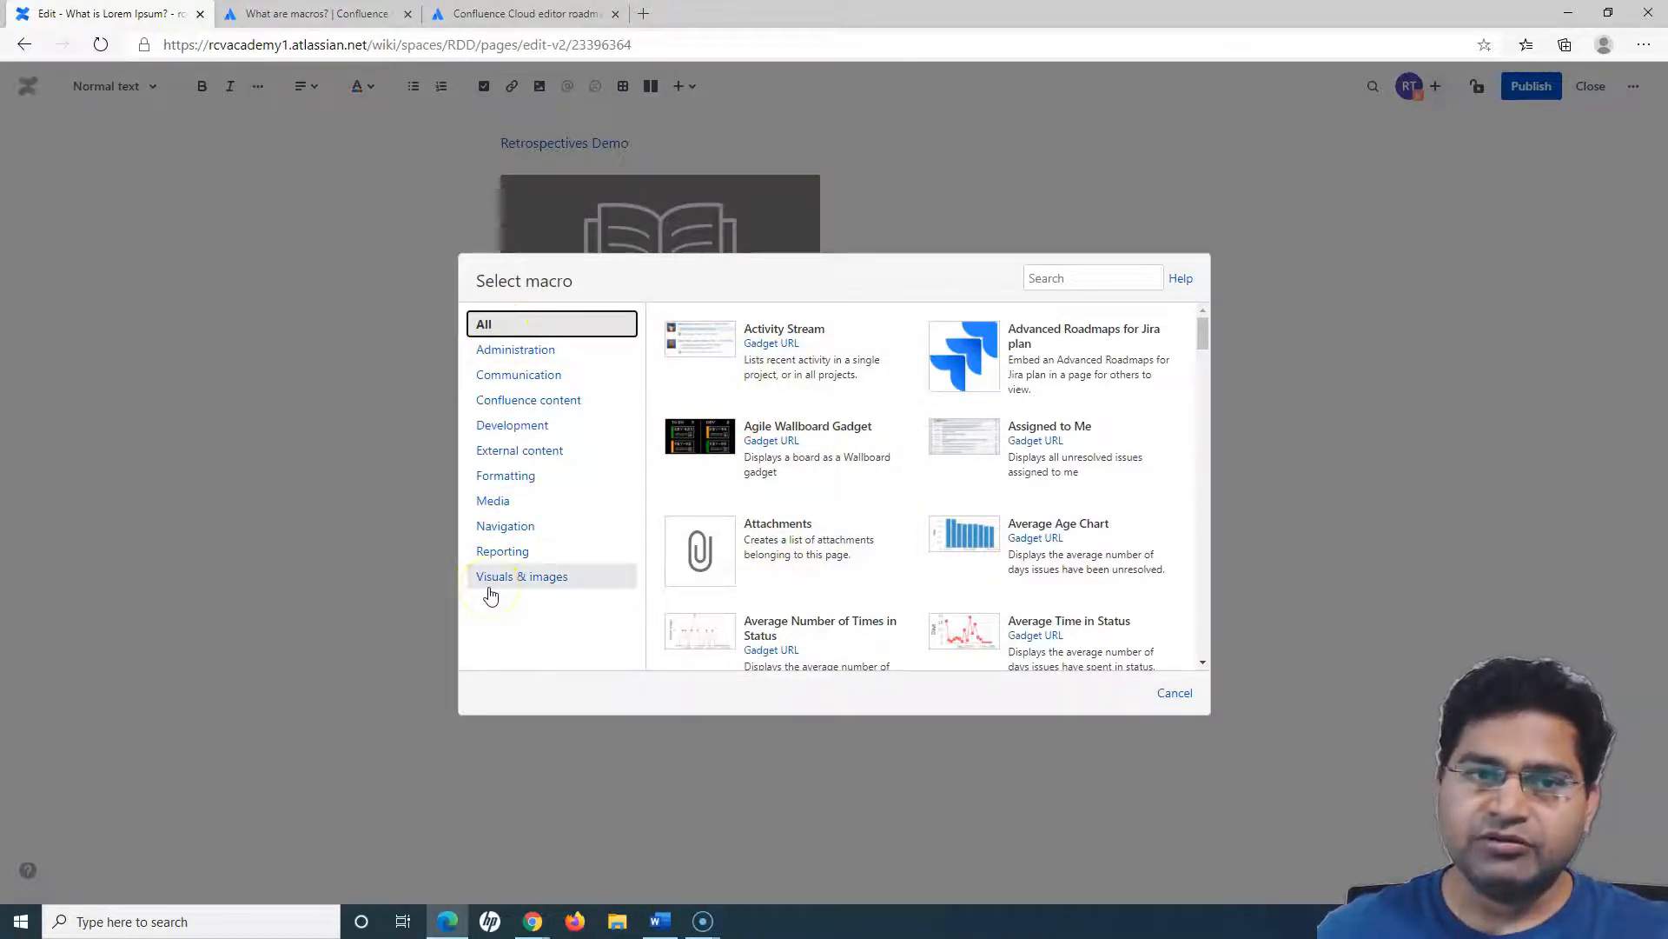
{"action": "left_click", "coordinate": [524, 350]}
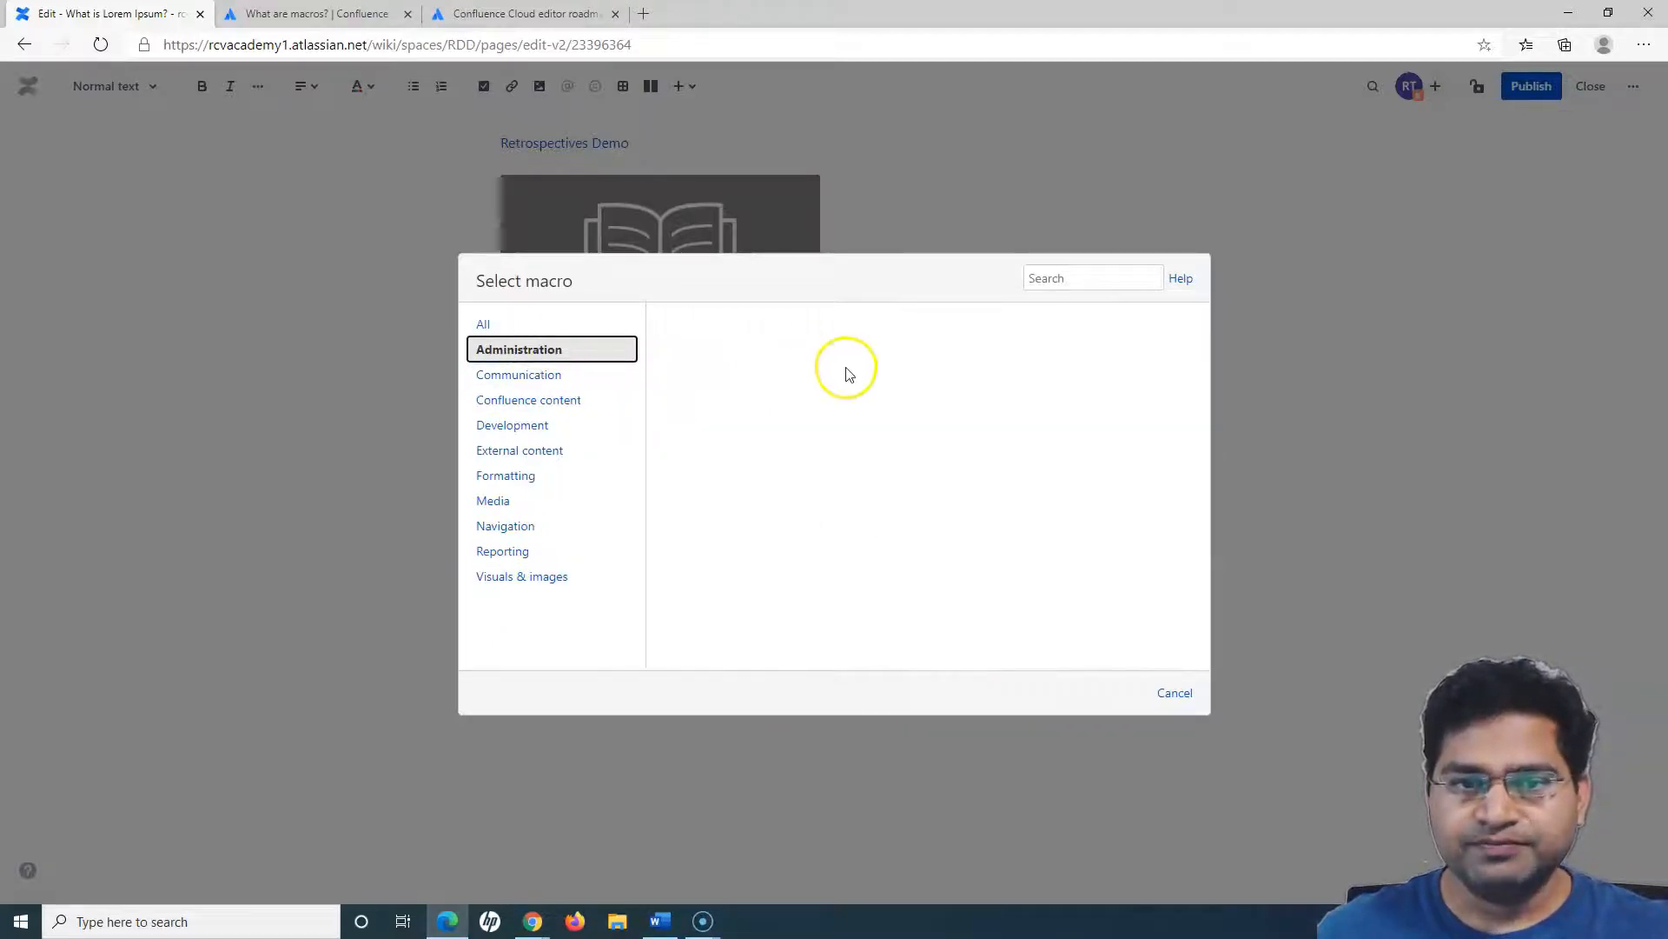
{"action": "left_click", "coordinate": [524, 353]}
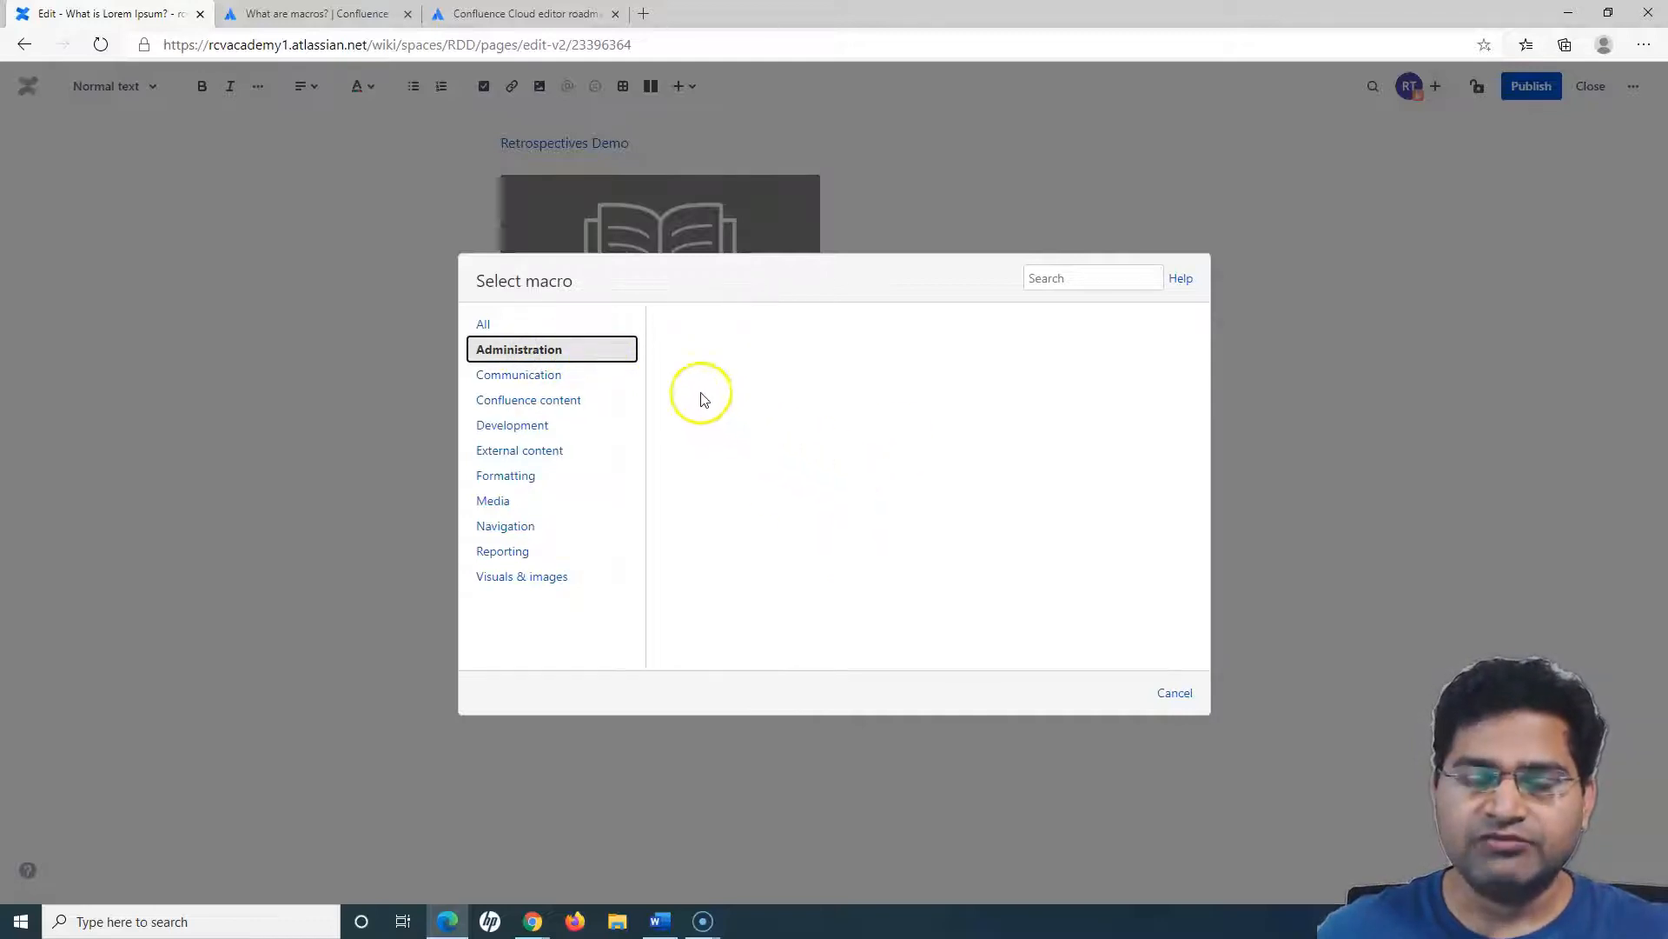
{"action": "left_click", "coordinate": [527, 379]}
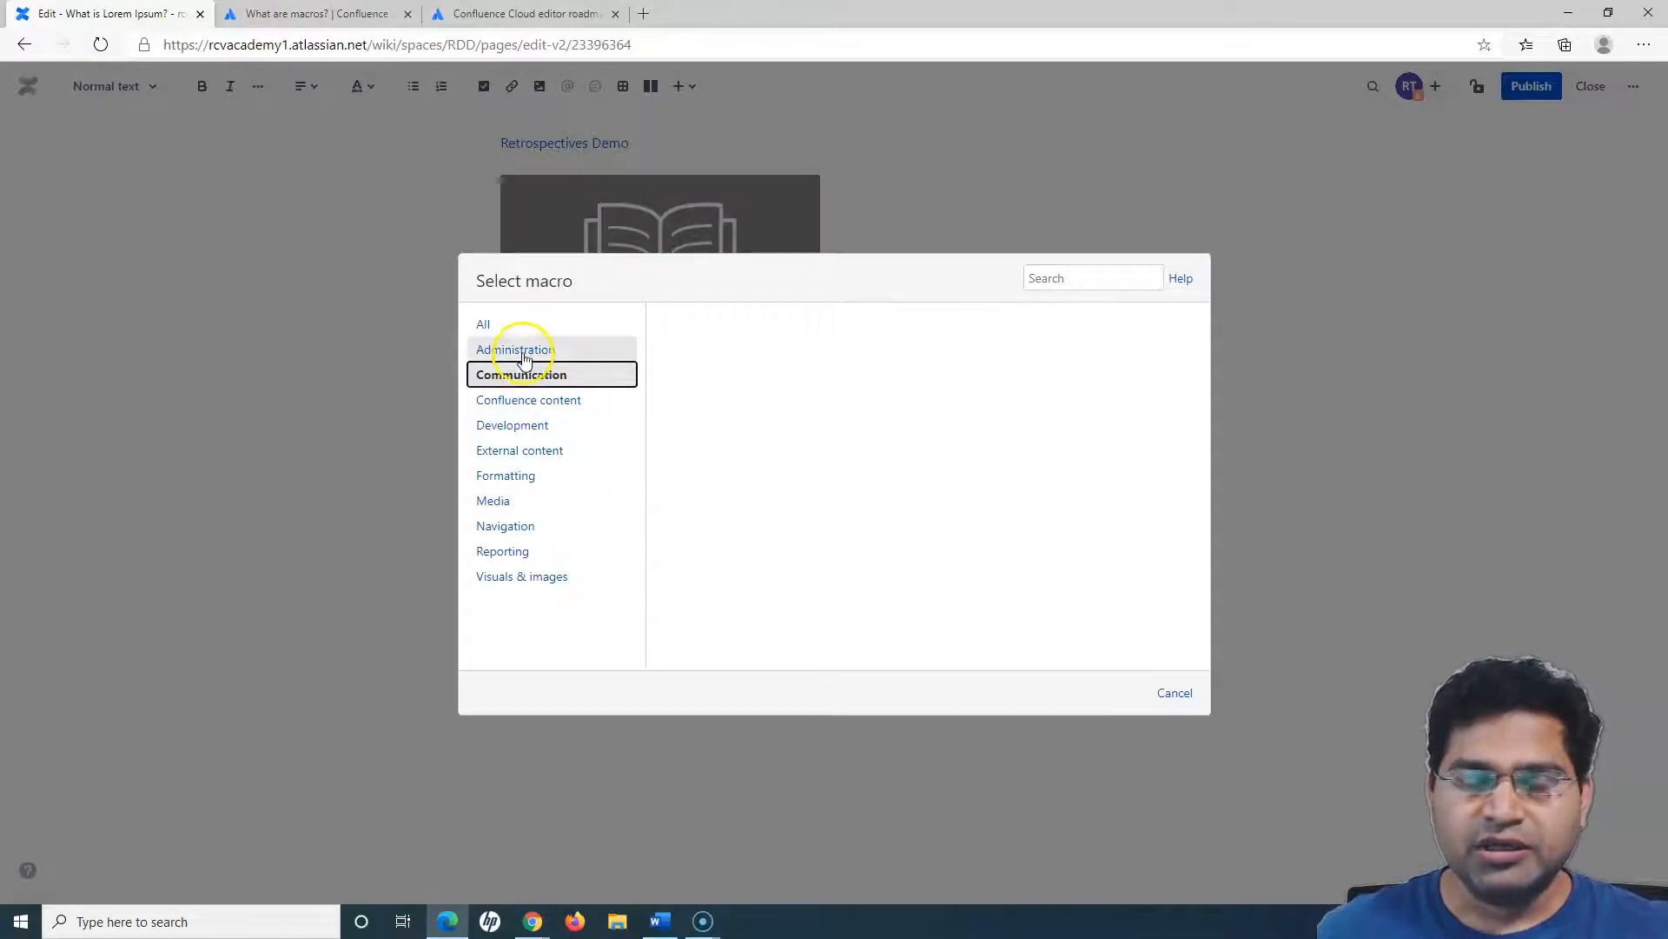
{"action": "left_click", "coordinate": [529, 348]}
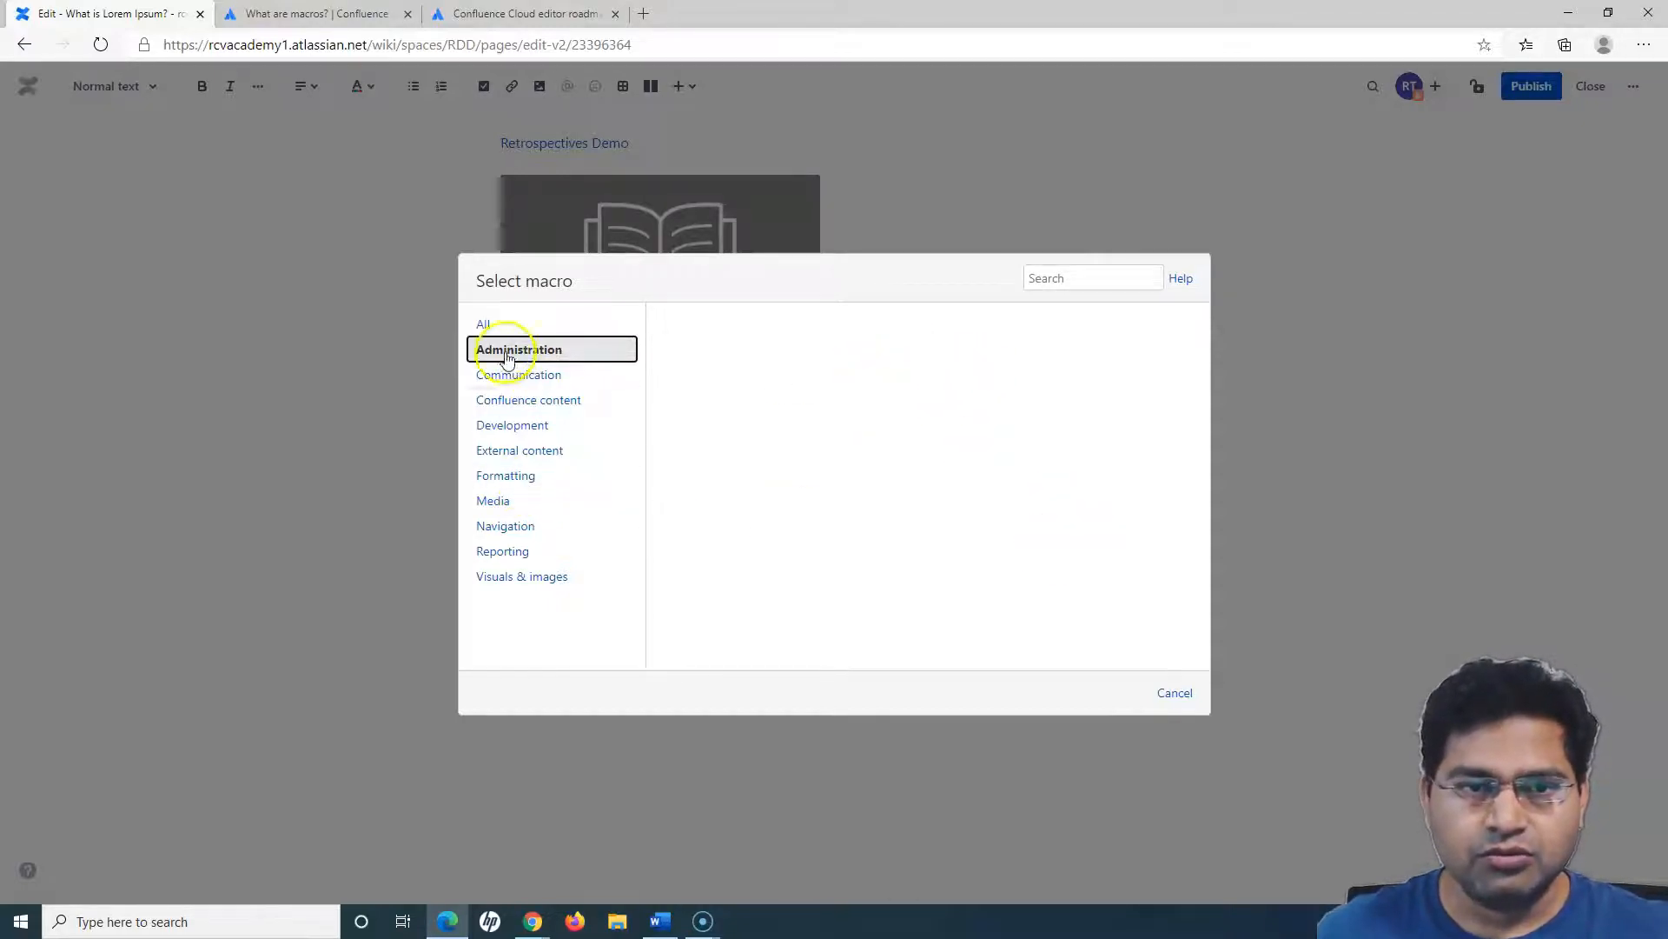
{"action": "left_click", "coordinate": [484, 325]}
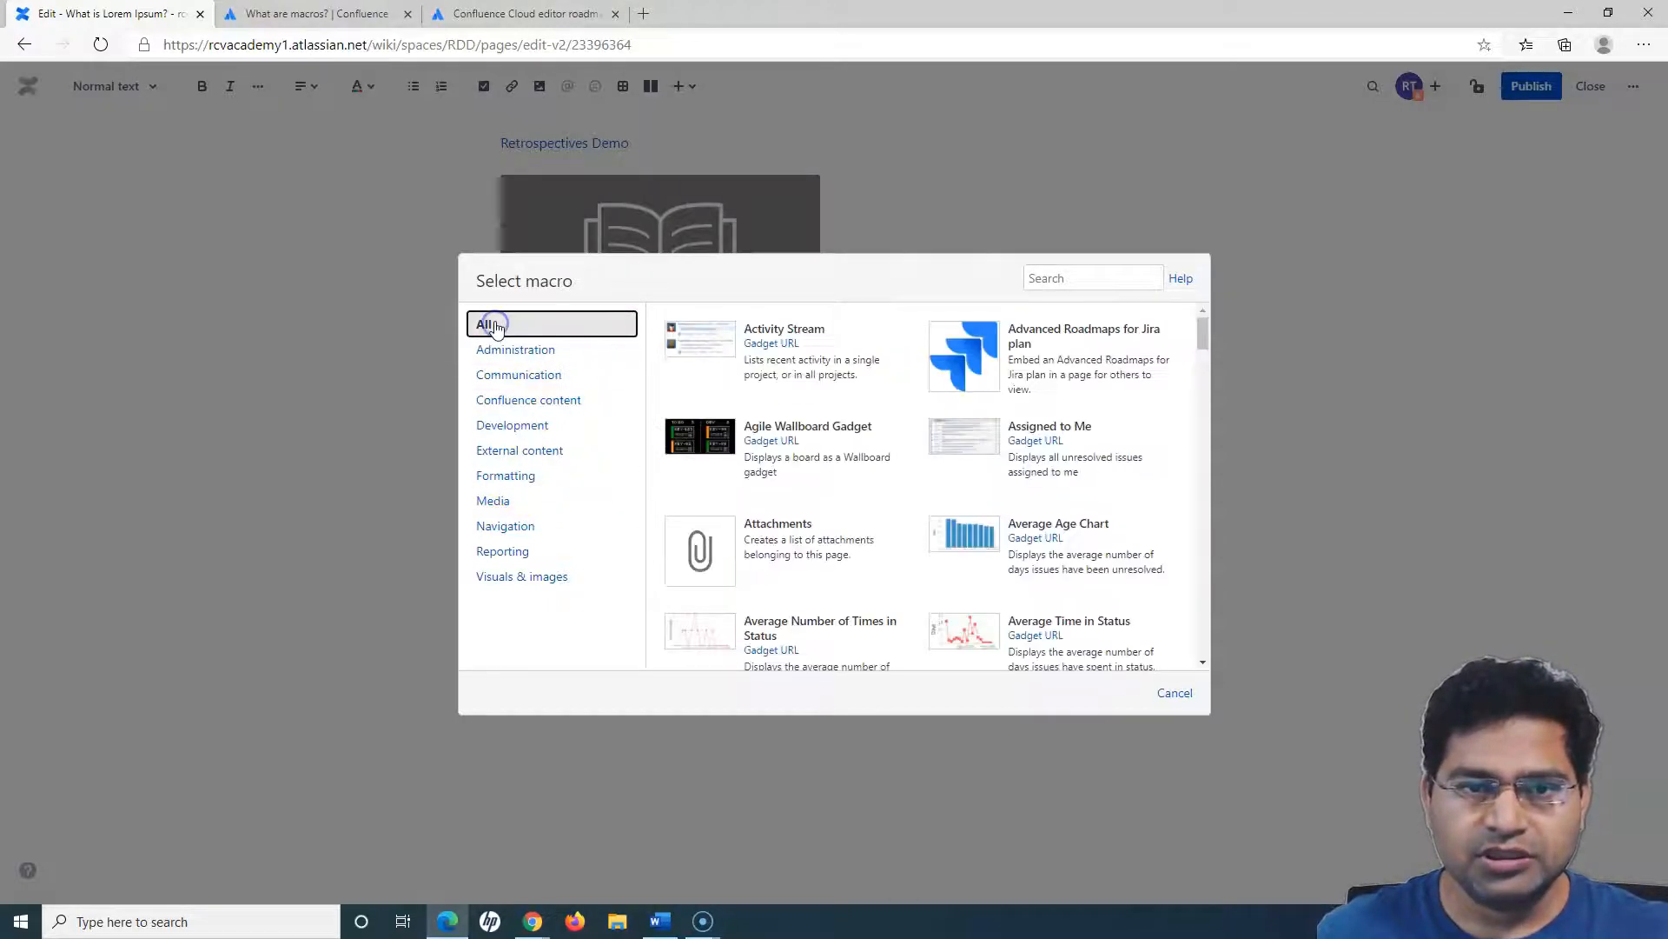
{"action": "left_click", "coordinate": [512, 480]}
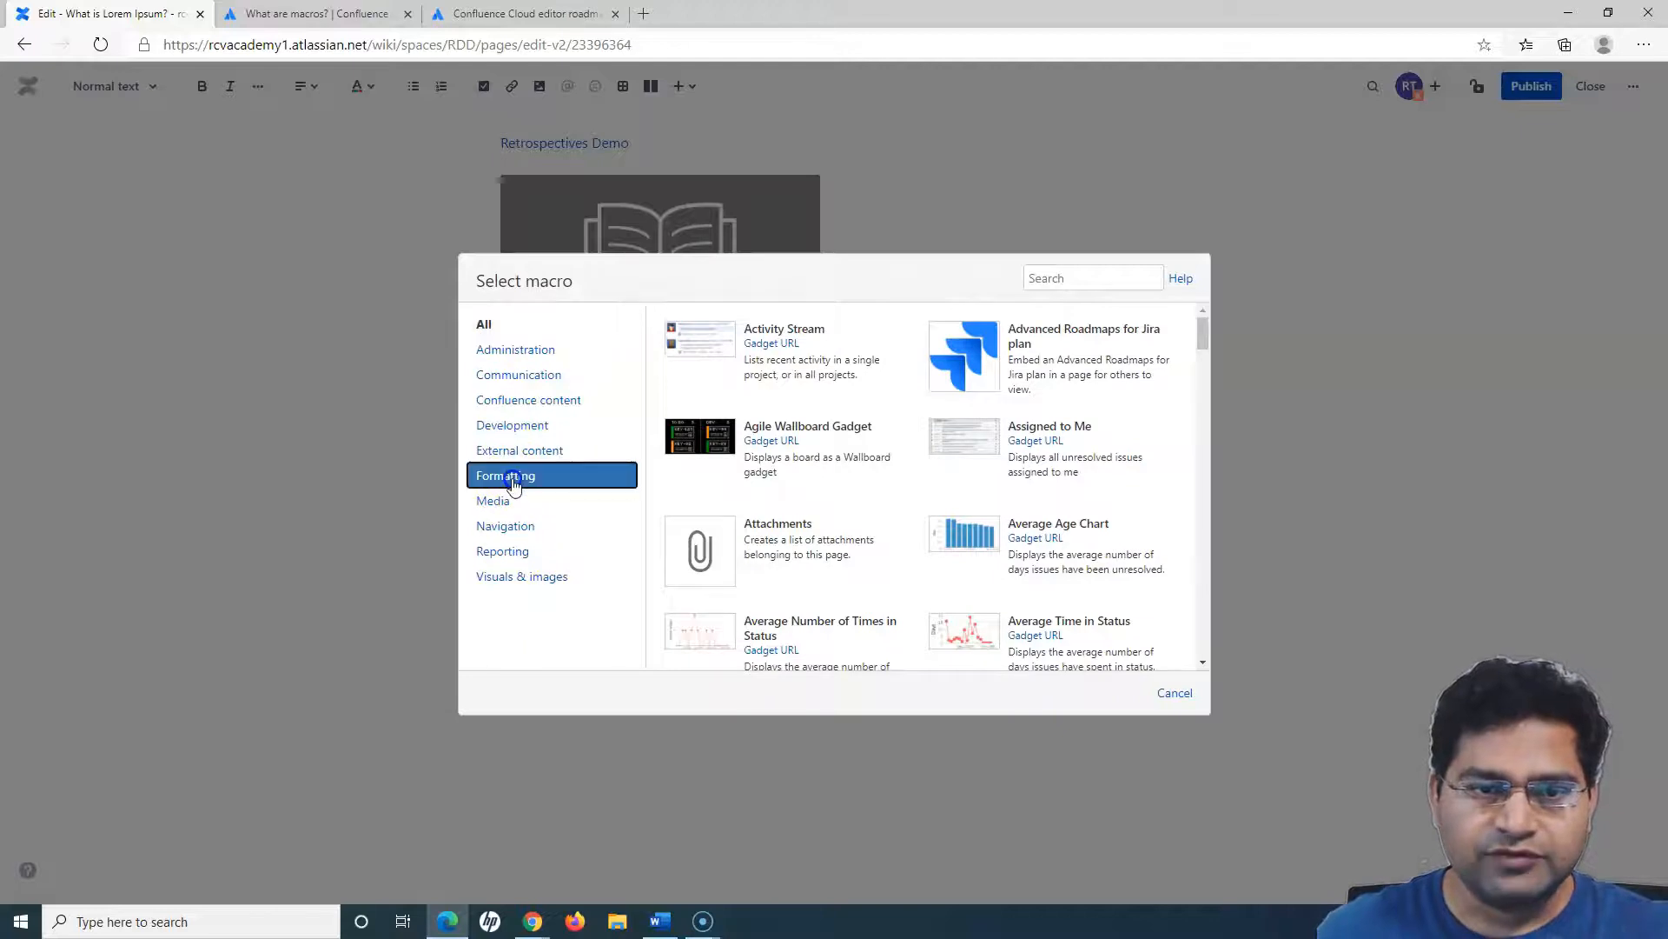
{"action": "left_click", "coordinate": [540, 375]}
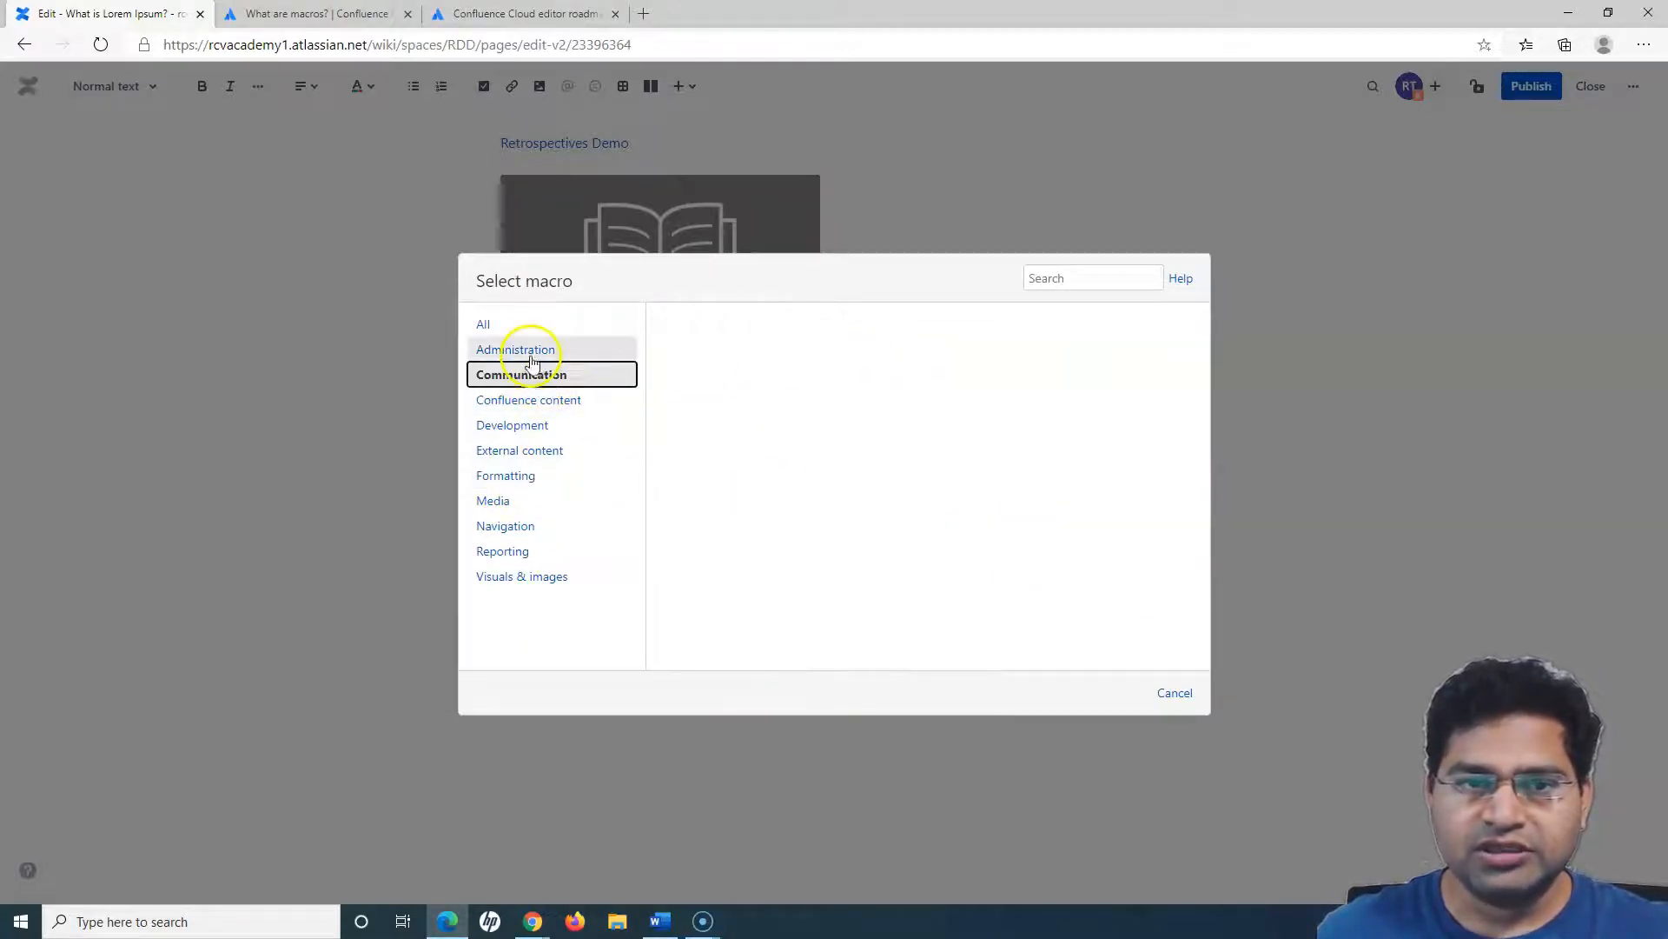
{"action": "left_click", "coordinate": [533, 358]}
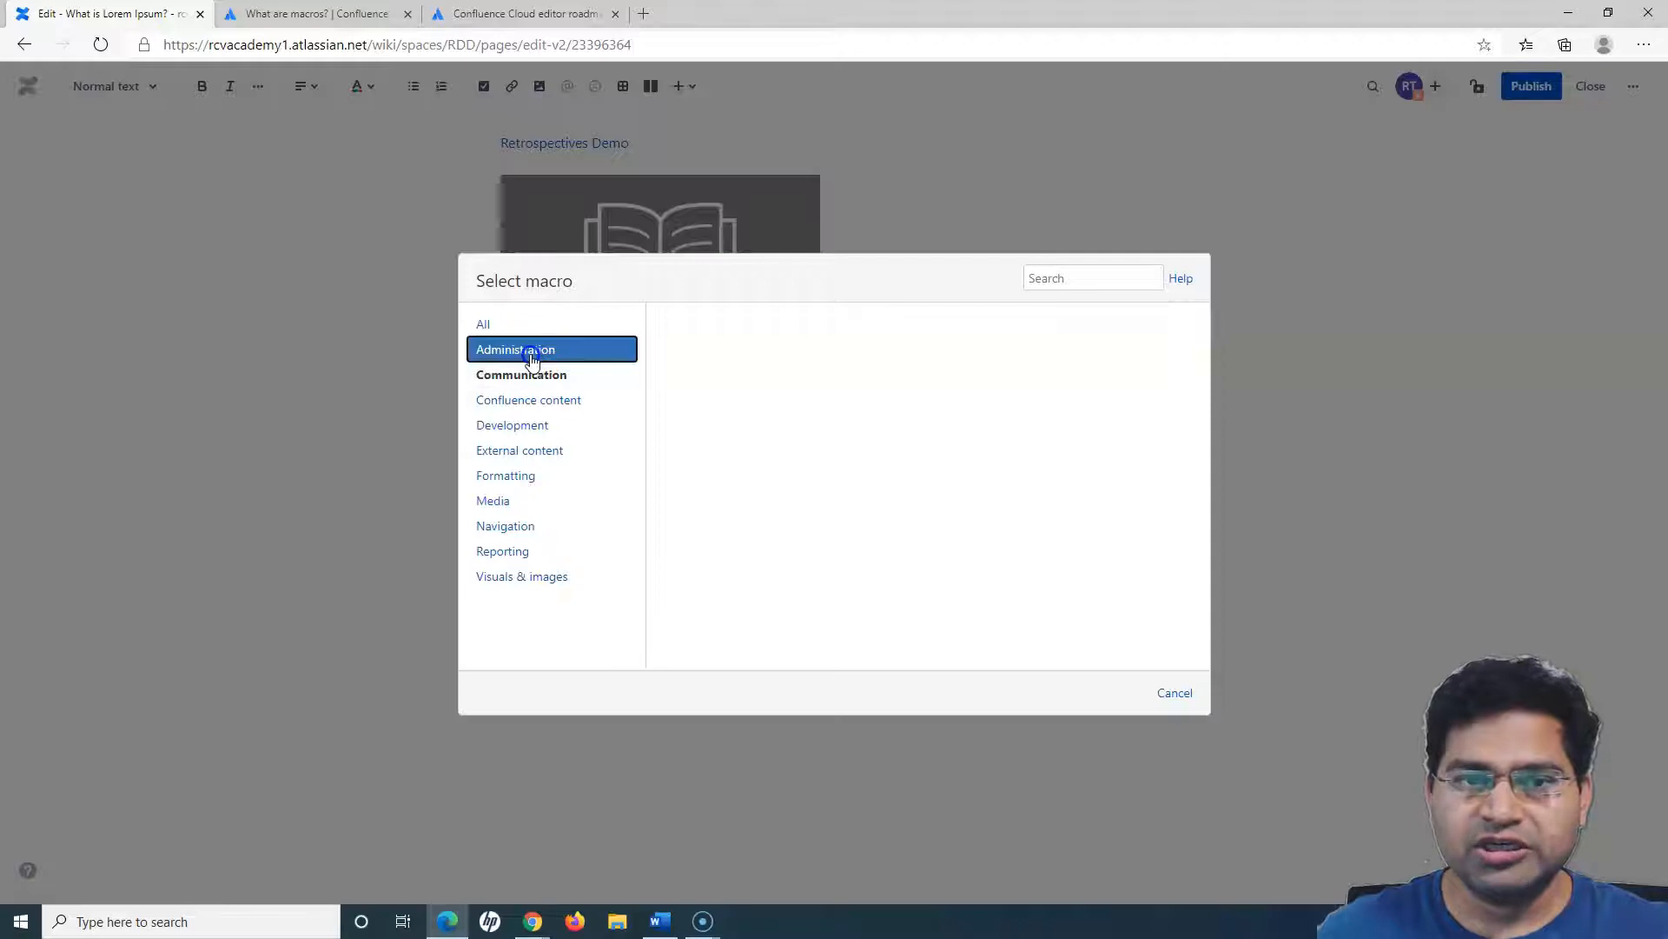
- Choose the Contributors macro from the Confluence content category to open its settings
{"action": "left_click", "coordinate": [520, 402]}
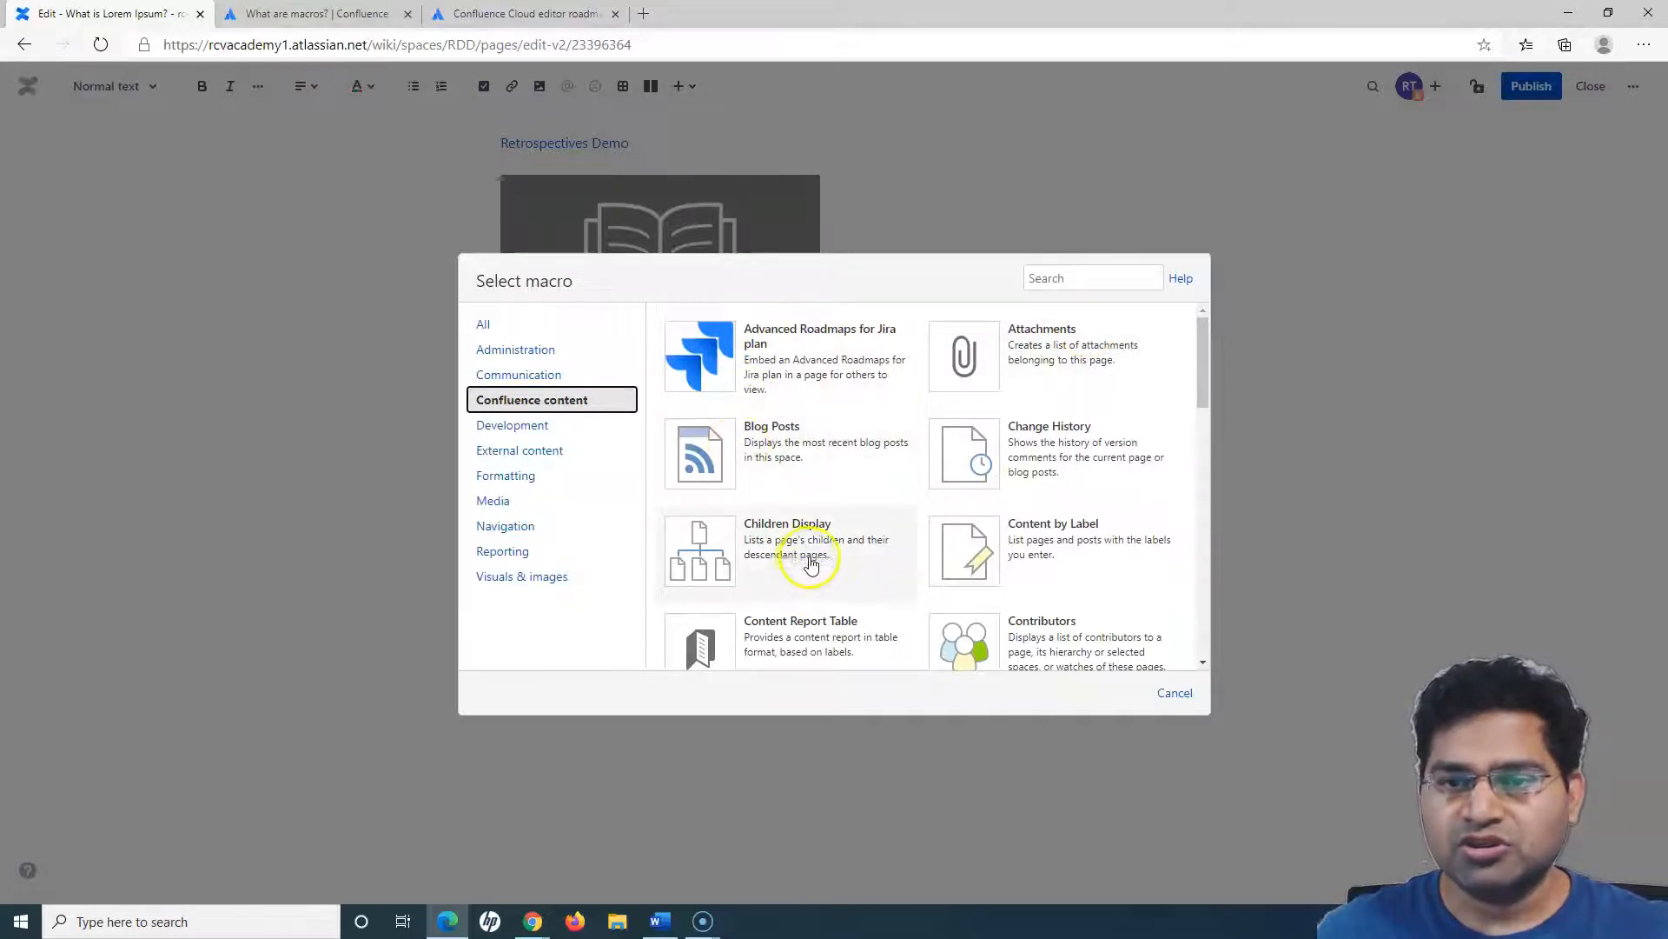
{"action": "scroll", "coordinate": [782, 635], "scroll_direction": "down", "scroll_amount": 1}
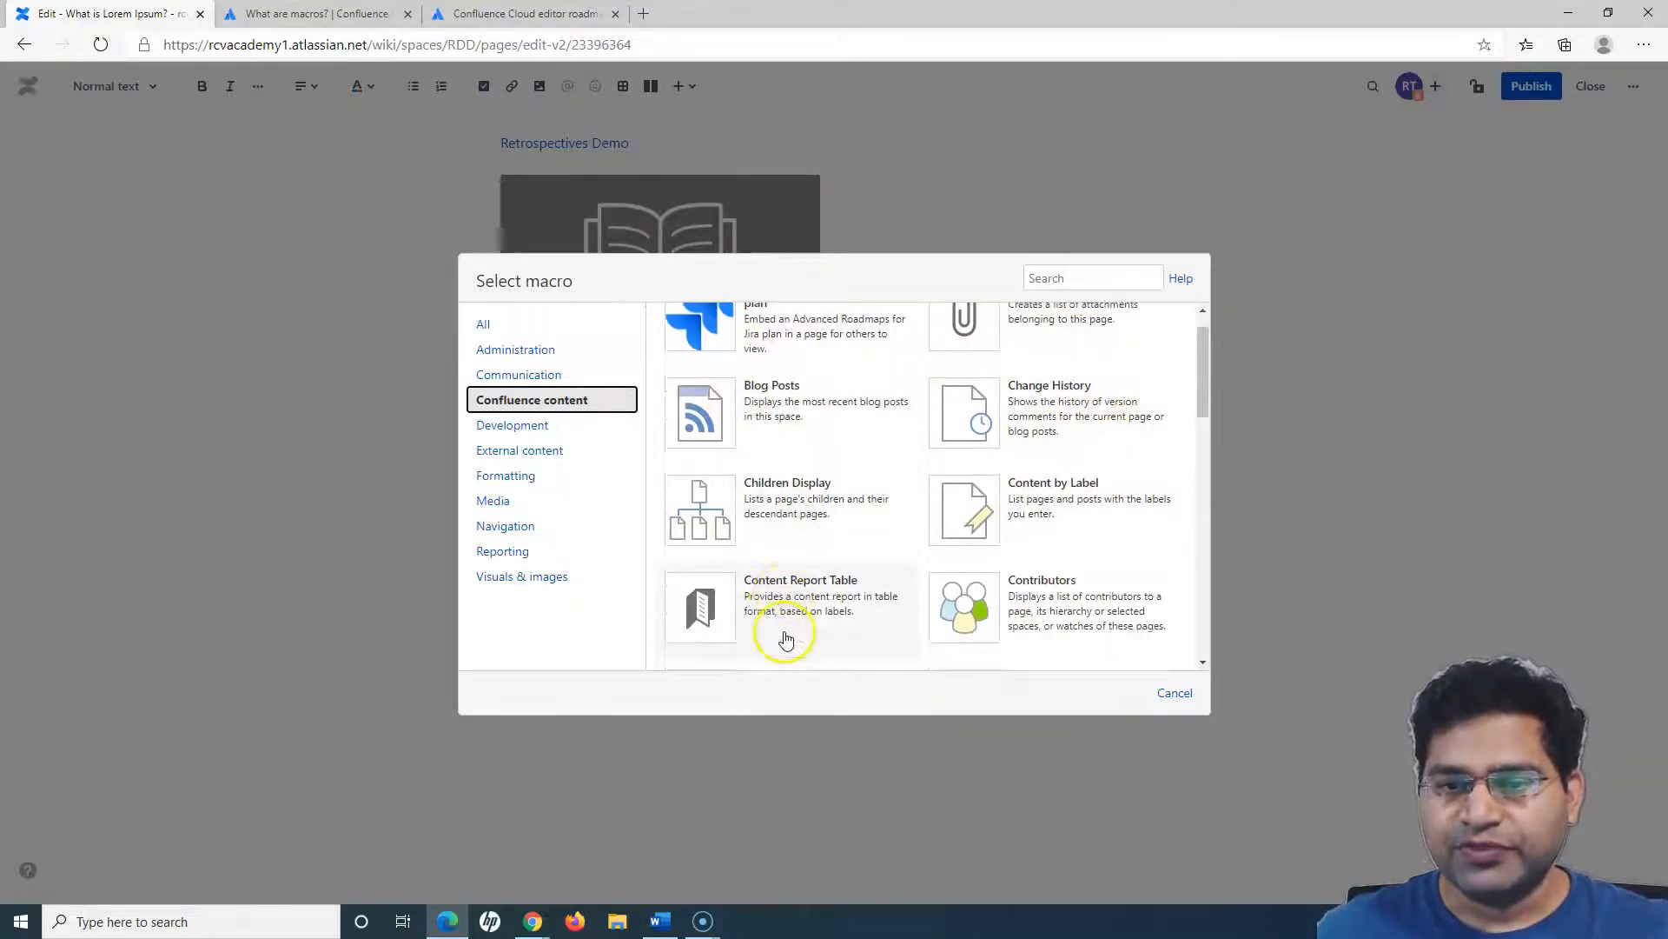
{"action": "scroll", "coordinate": [999, 521], "scroll_direction": "up", "scroll_amount": 1}
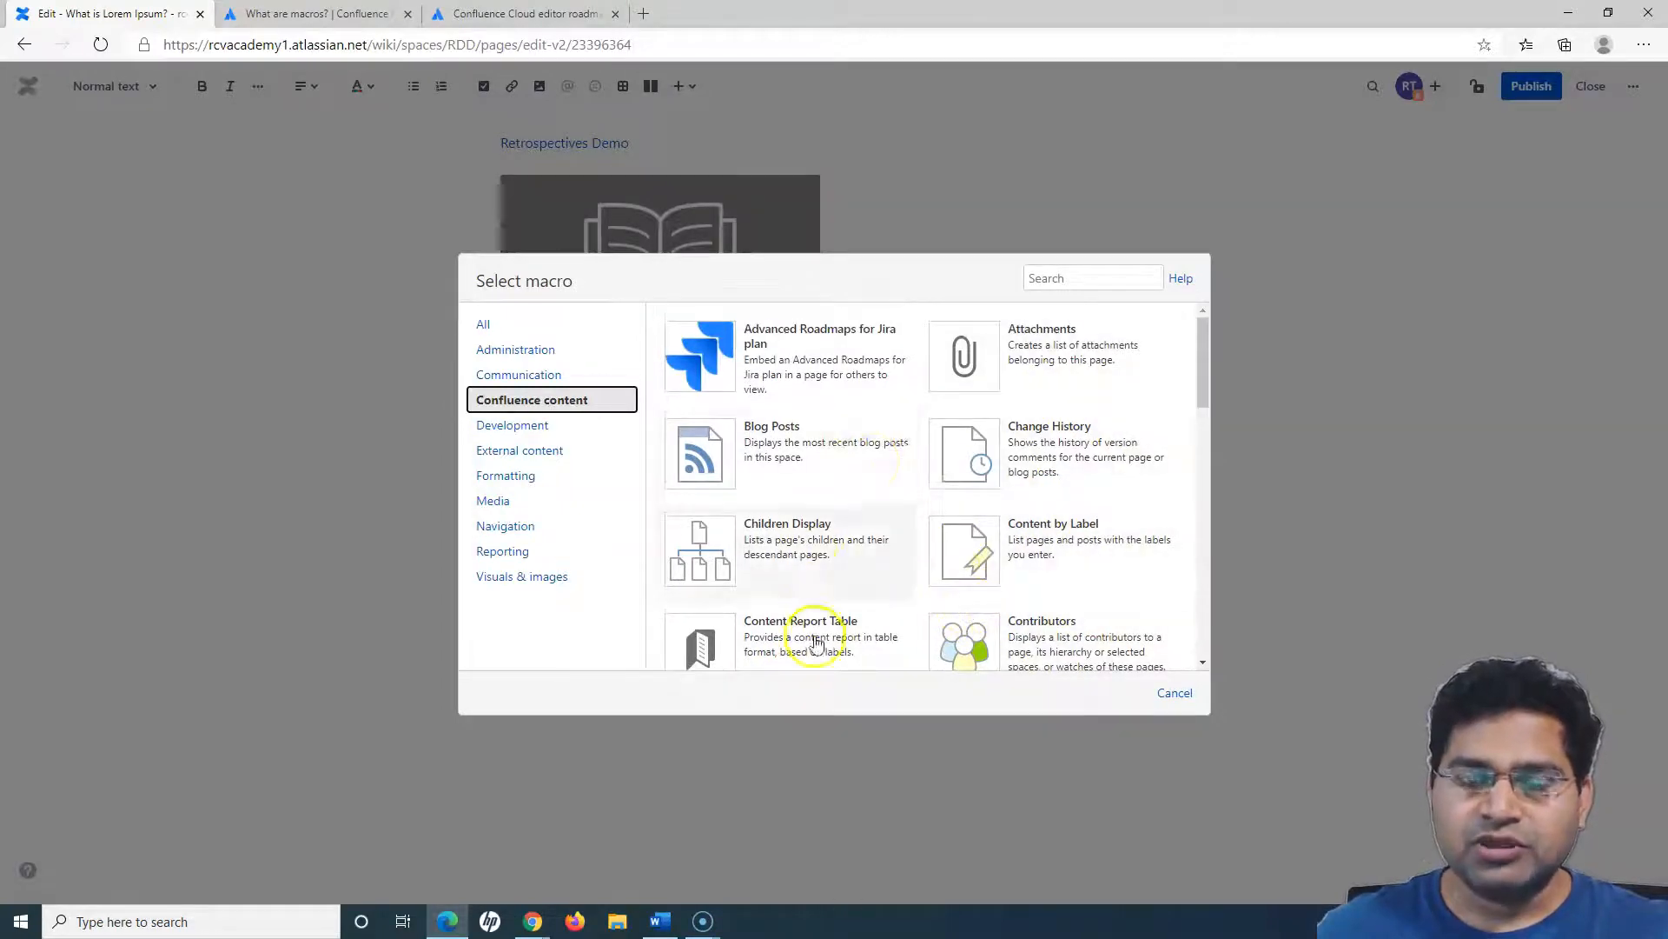
{"action": "scroll", "coordinate": [791, 617], "scroll_direction": "down", "scroll_amount": 3}
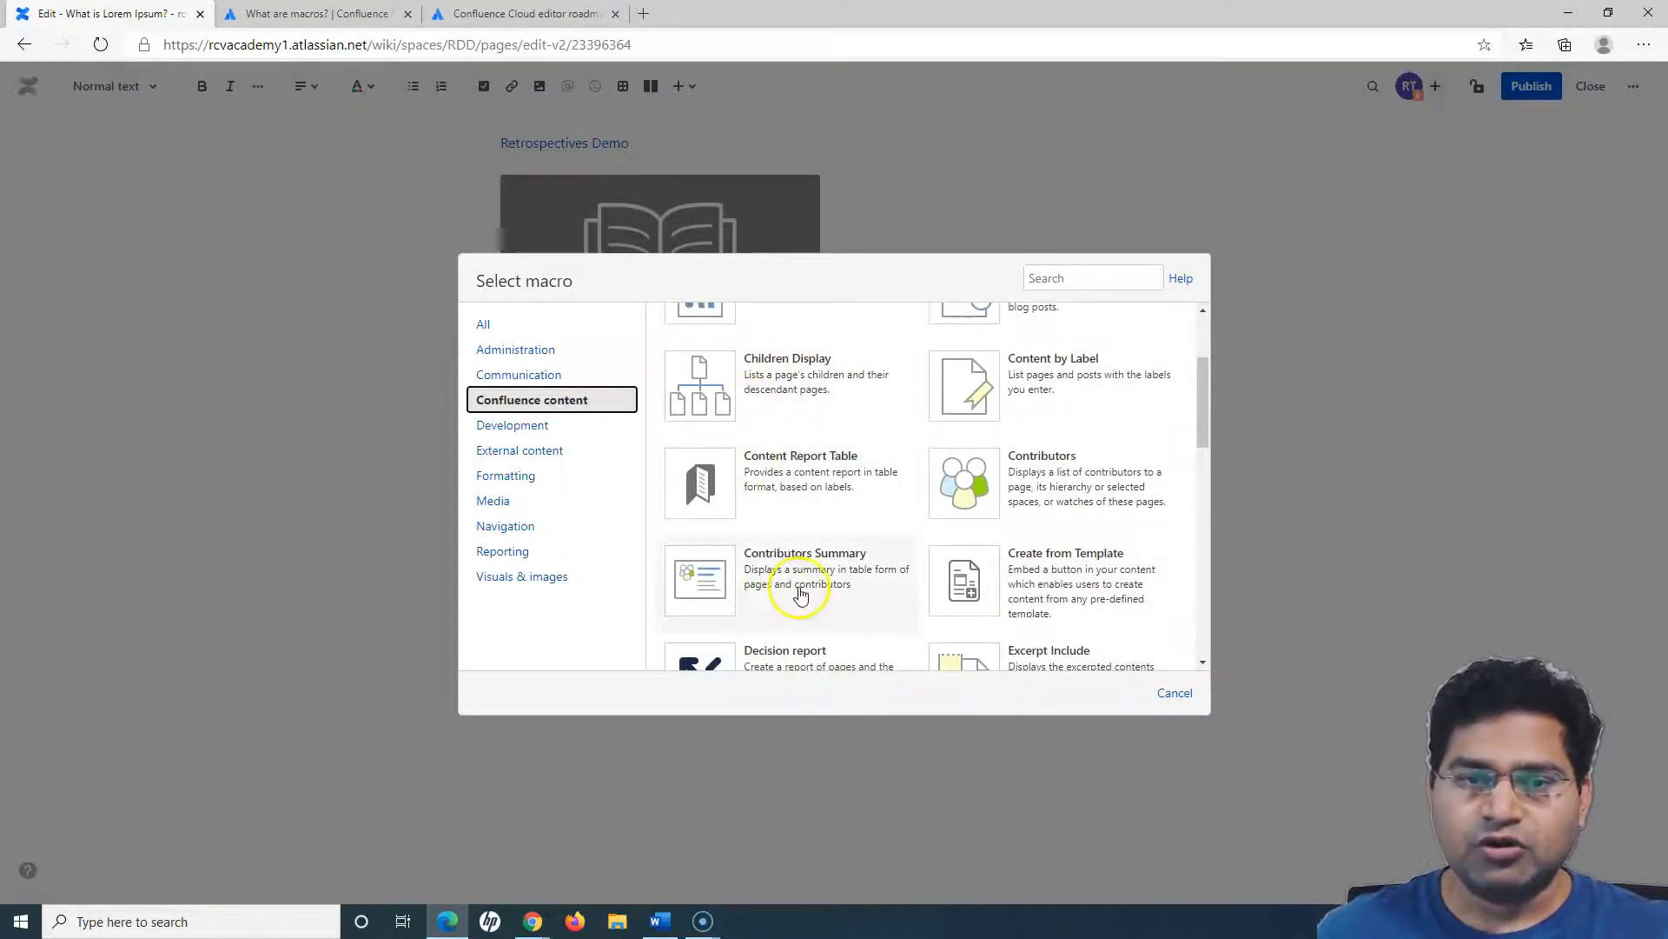
{"action": "left_click", "coordinate": [1059, 483]}
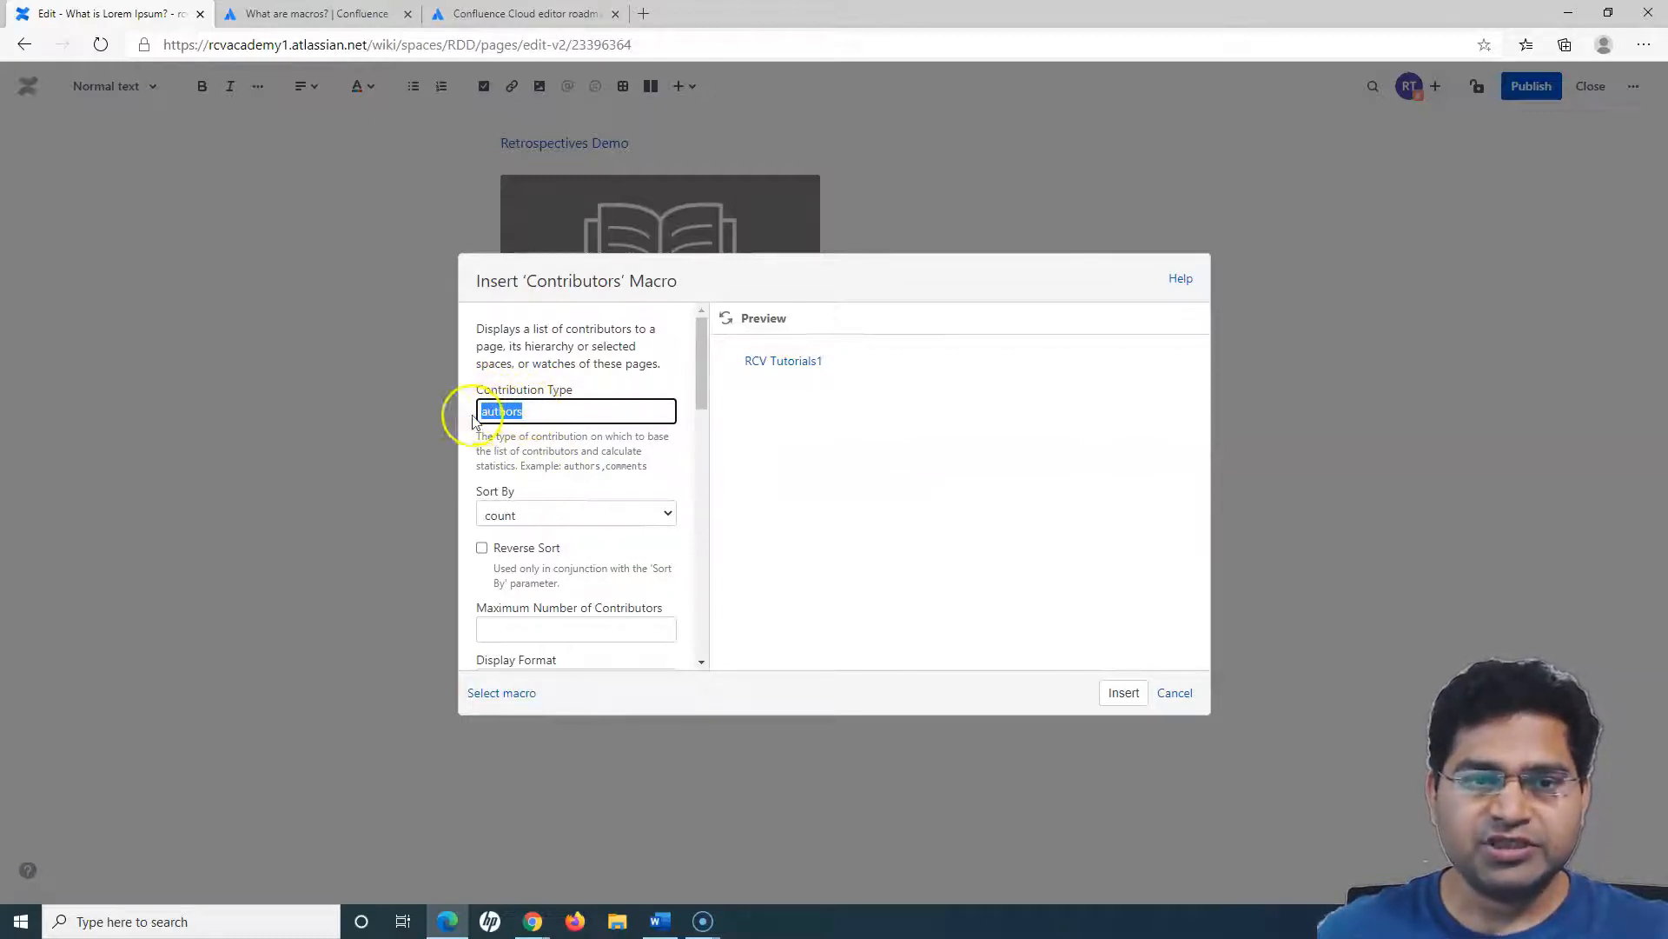
- Review the contribution type and sort options of the Contributors macro, and set its display format to list
{"action": "left_click", "coordinate": [521, 412]}
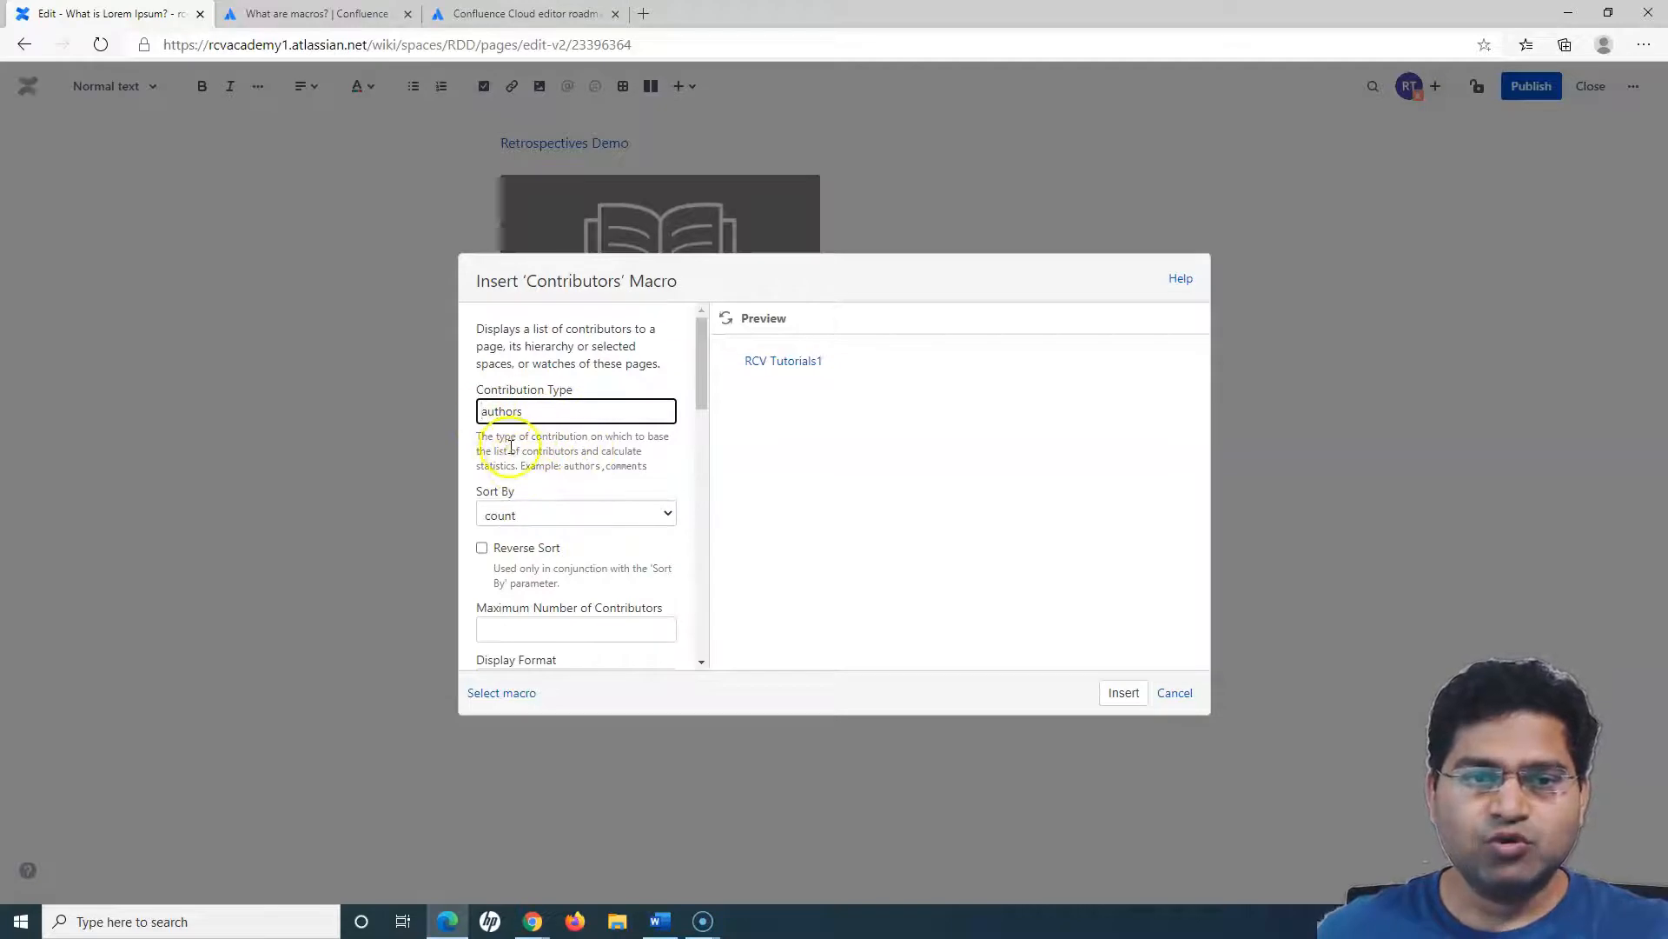
{"action": "scroll", "coordinate": [614, 495], "scroll_direction": "down", "scroll_amount": 3}
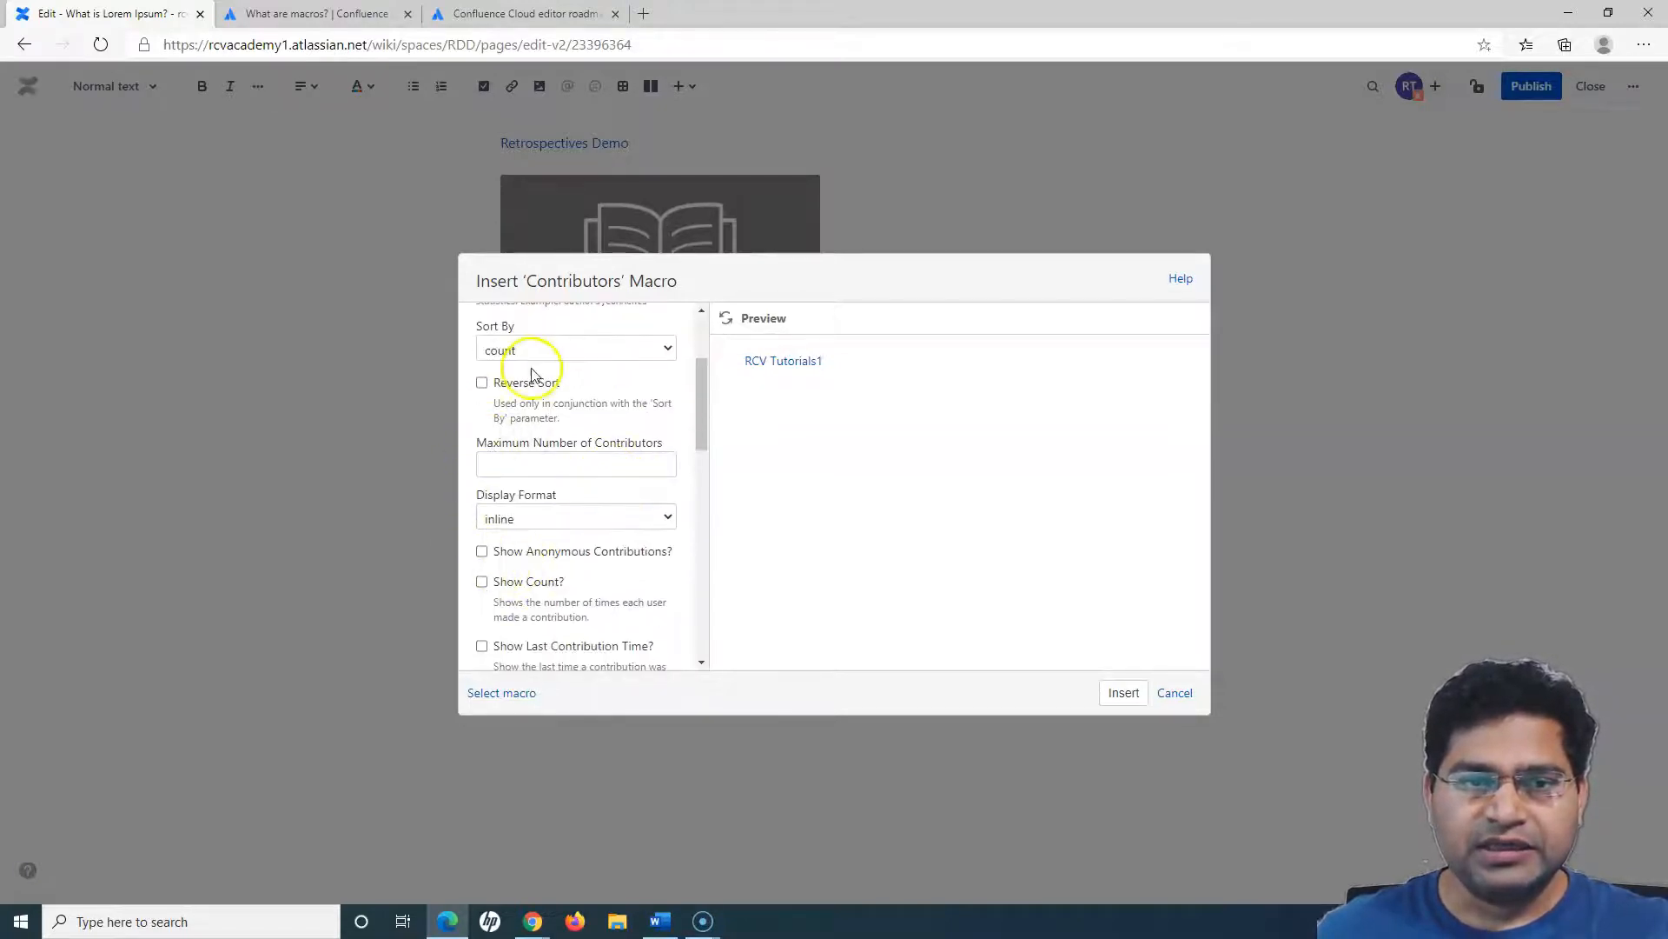
{"action": "left_click", "coordinate": [544, 350]}
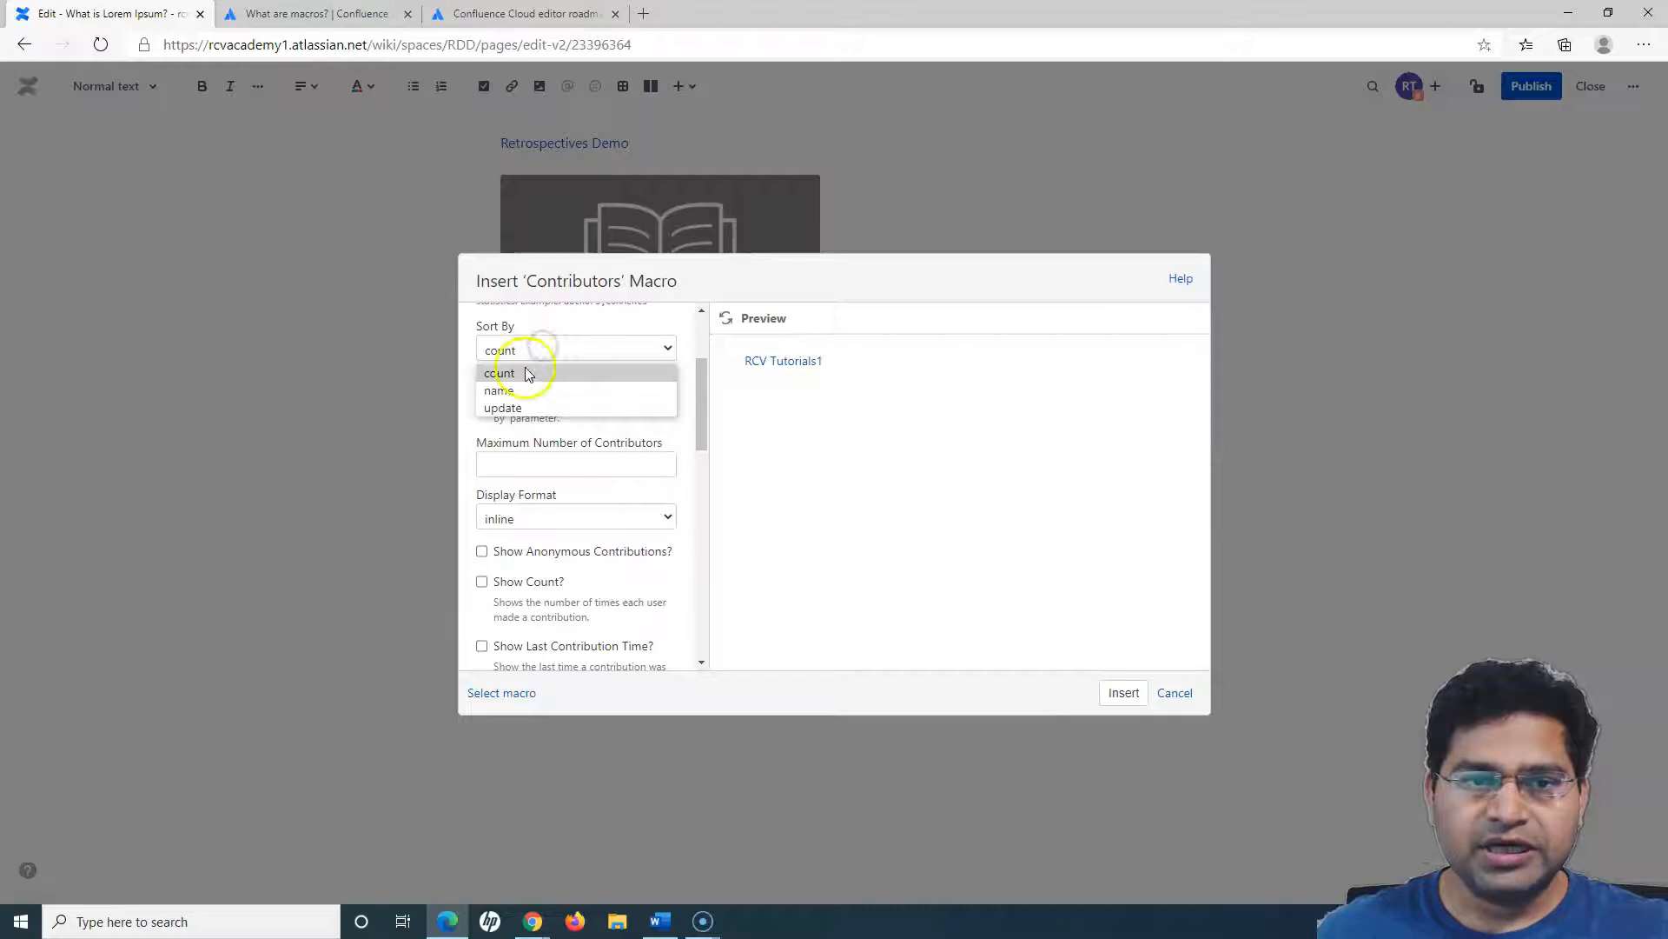
{"action": "left_click", "coordinate": [557, 326]}
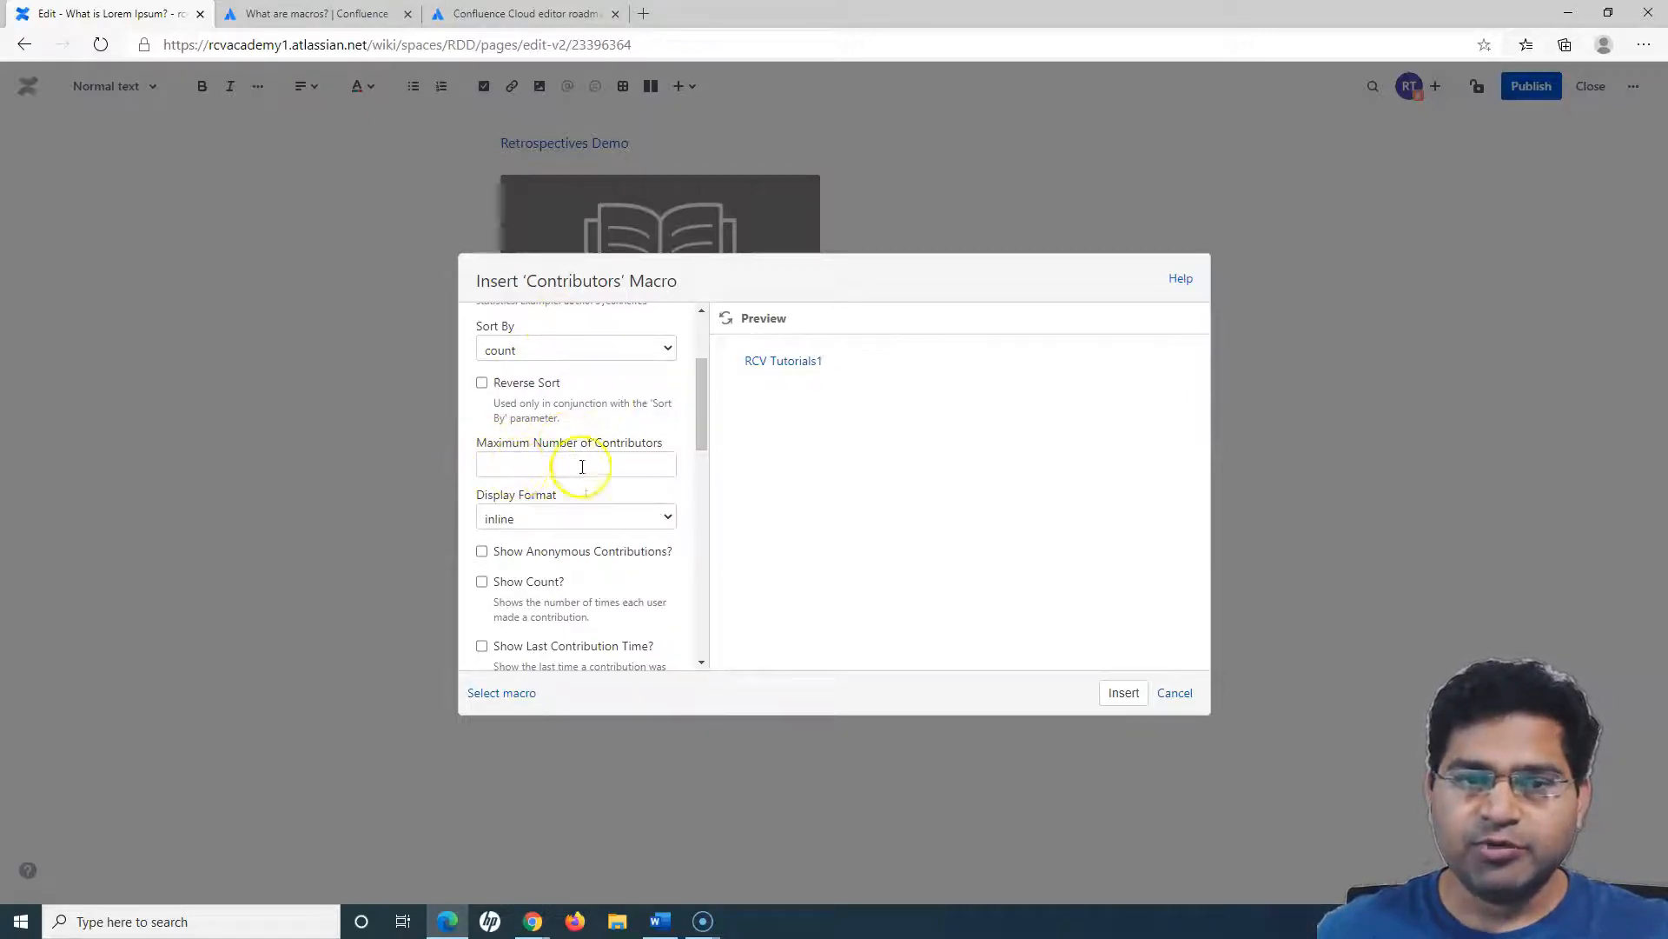
{"action": "left_click", "coordinate": [530, 517]}
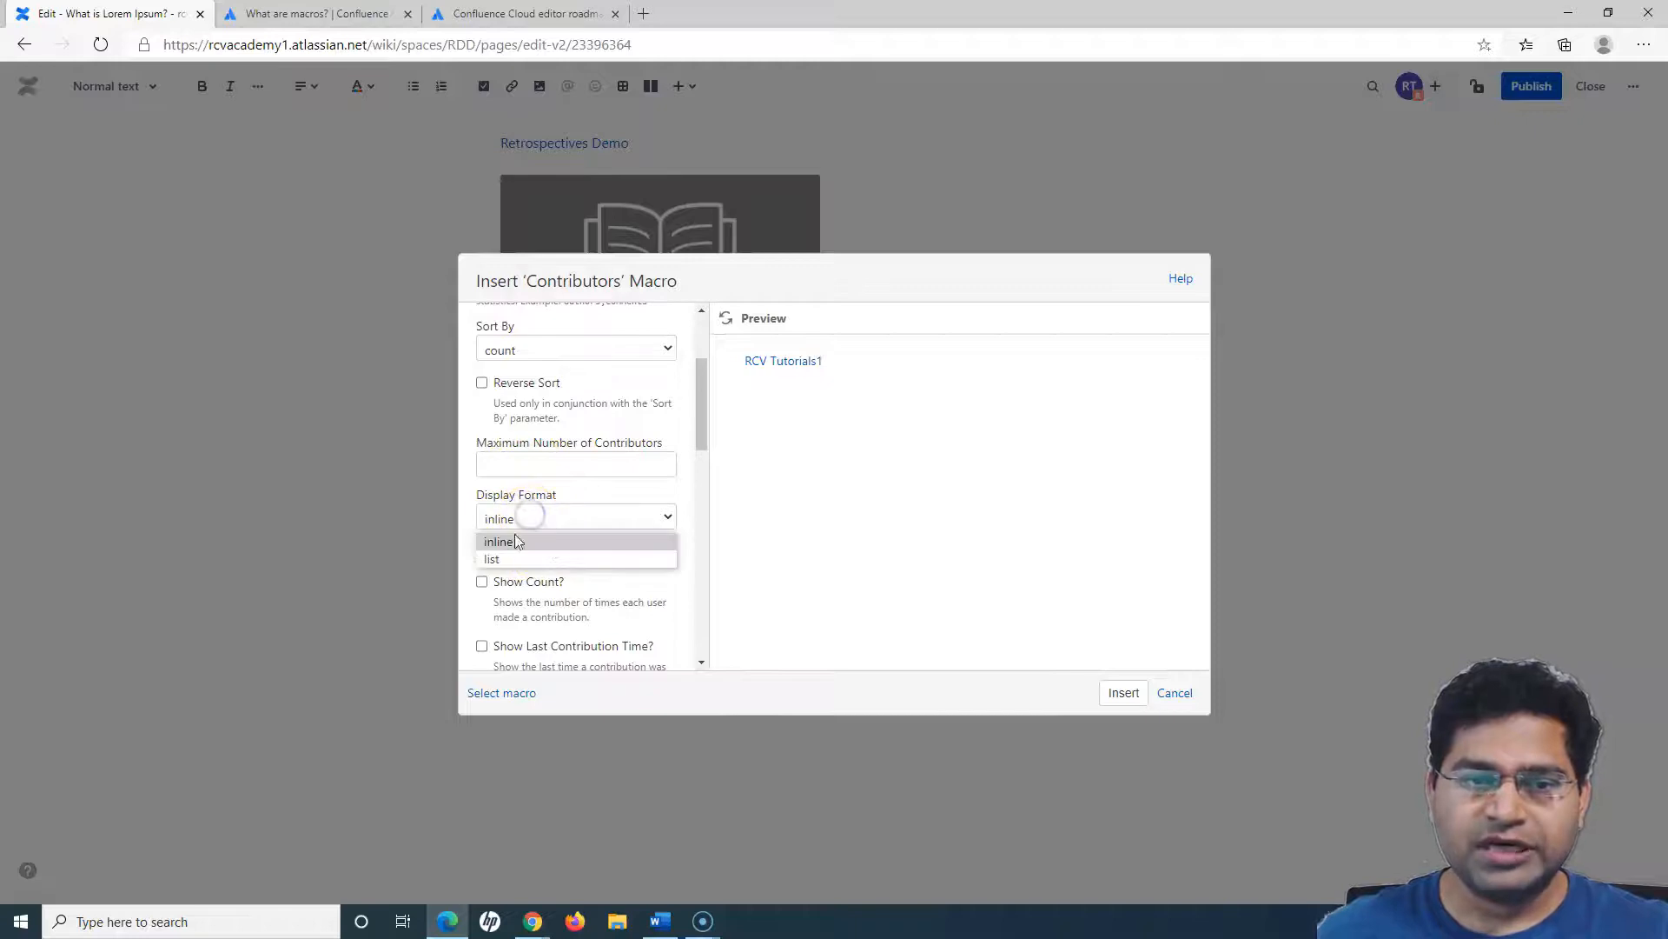
{"action": "left_click", "coordinate": [497, 559]}
- Enable Show Count and Show Last Contribution Time for the Contributors macro, and insert it into the page
{"action": "scroll", "coordinate": [583, 564], "scroll_direction": "down", "scroll_amount": 2}
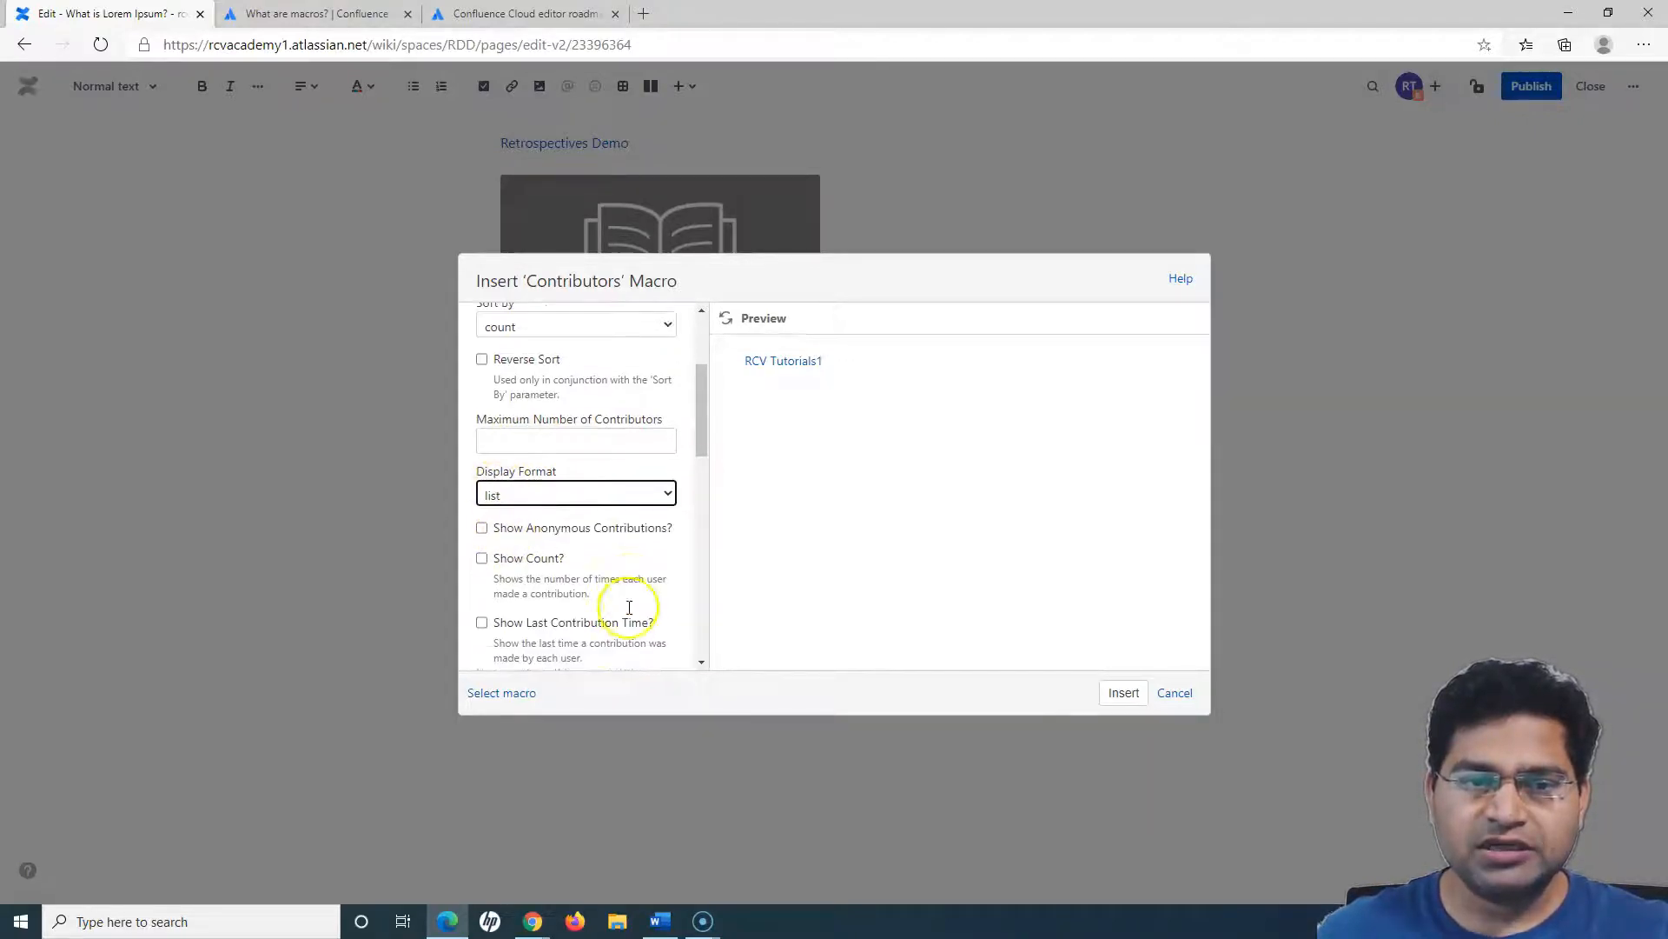
{"action": "left_click", "coordinate": [482, 472]}
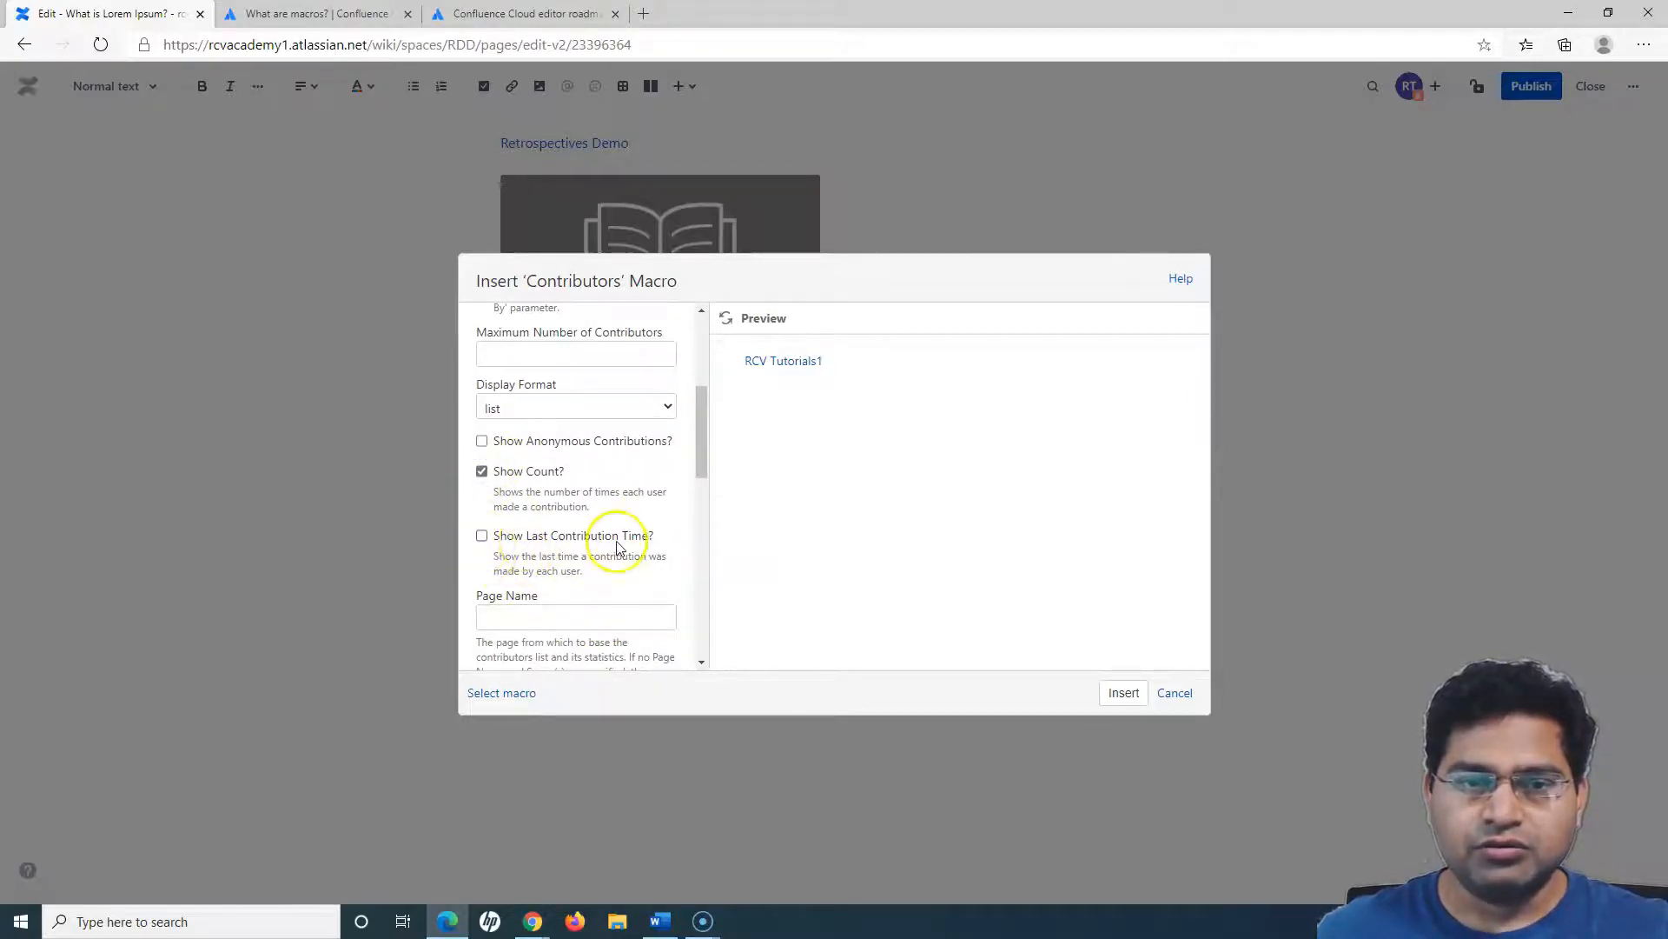
{"action": "left_click", "coordinate": [481, 538]}
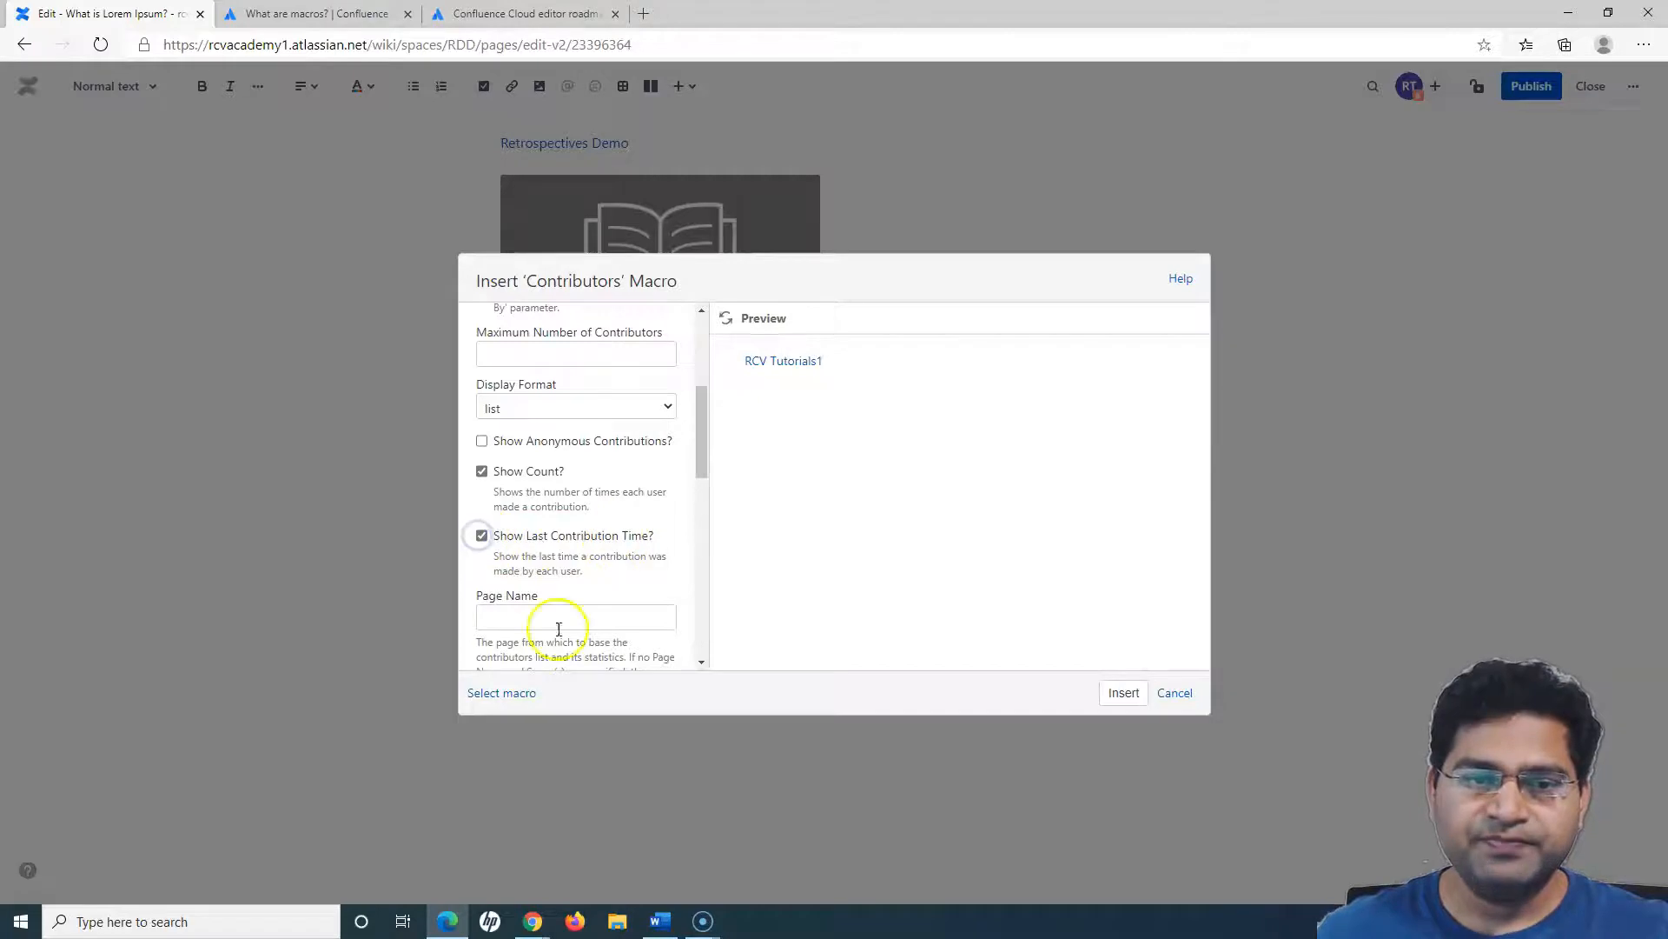
{"action": "scroll", "coordinate": [530, 630], "scroll_direction": "down", "scroll_amount": 2}
{"action": "scroll", "coordinate": [641, 626], "scroll_direction": "down", "scroll_amount": 2}
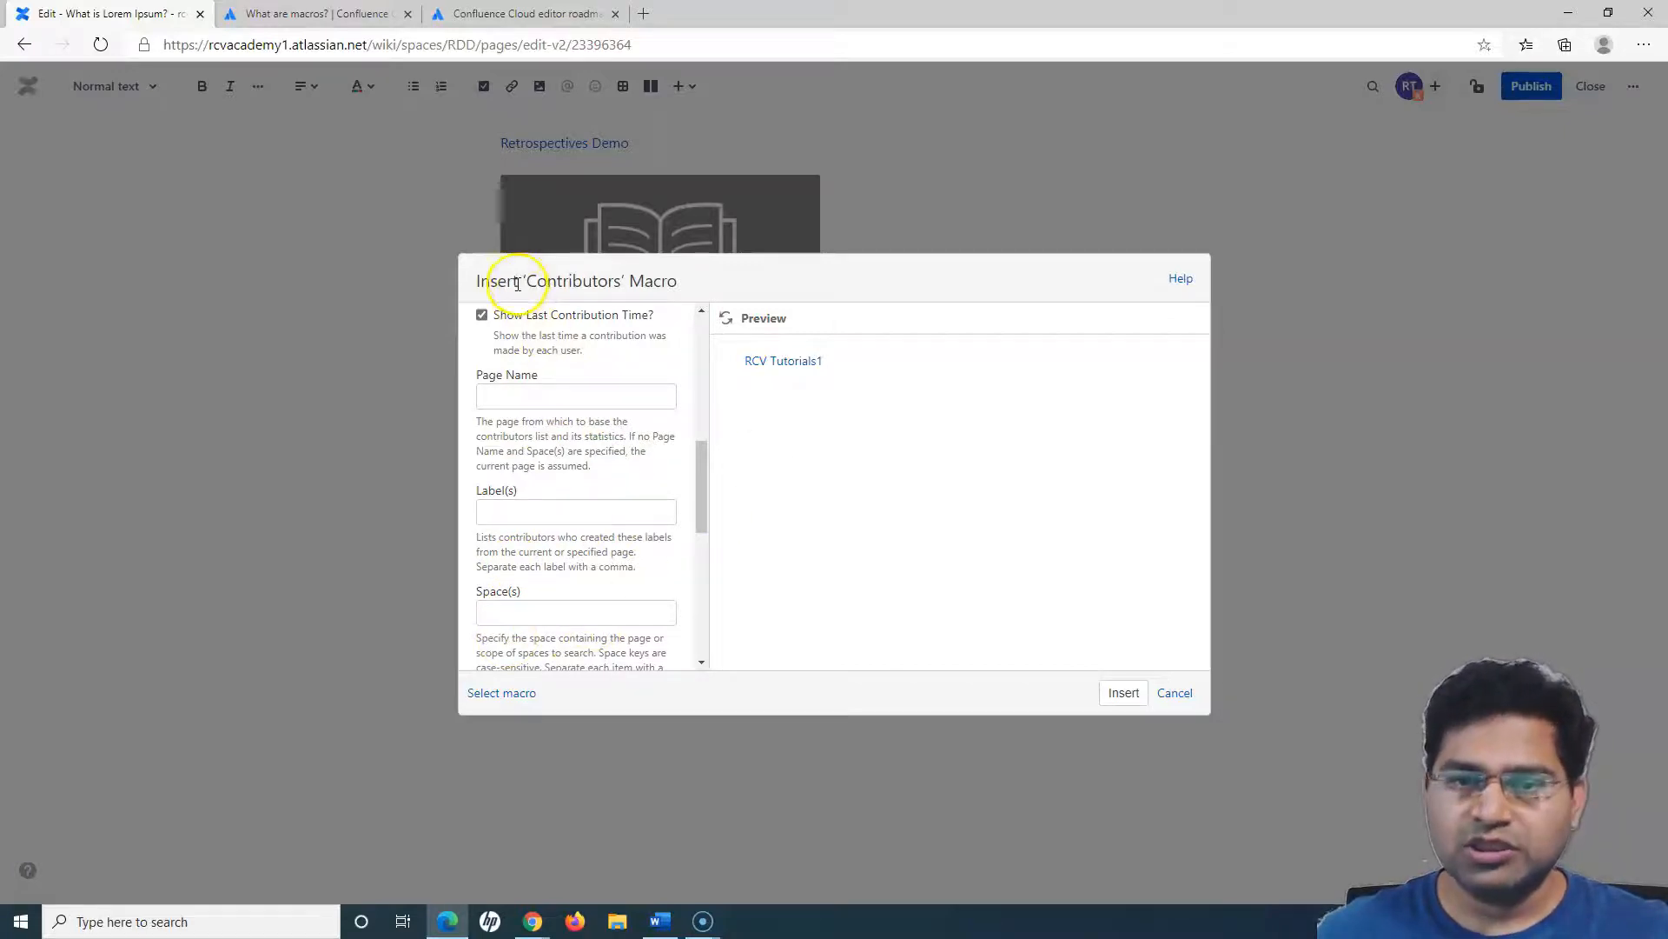
{"action": "left_click", "coordinate": [1122, 694]}
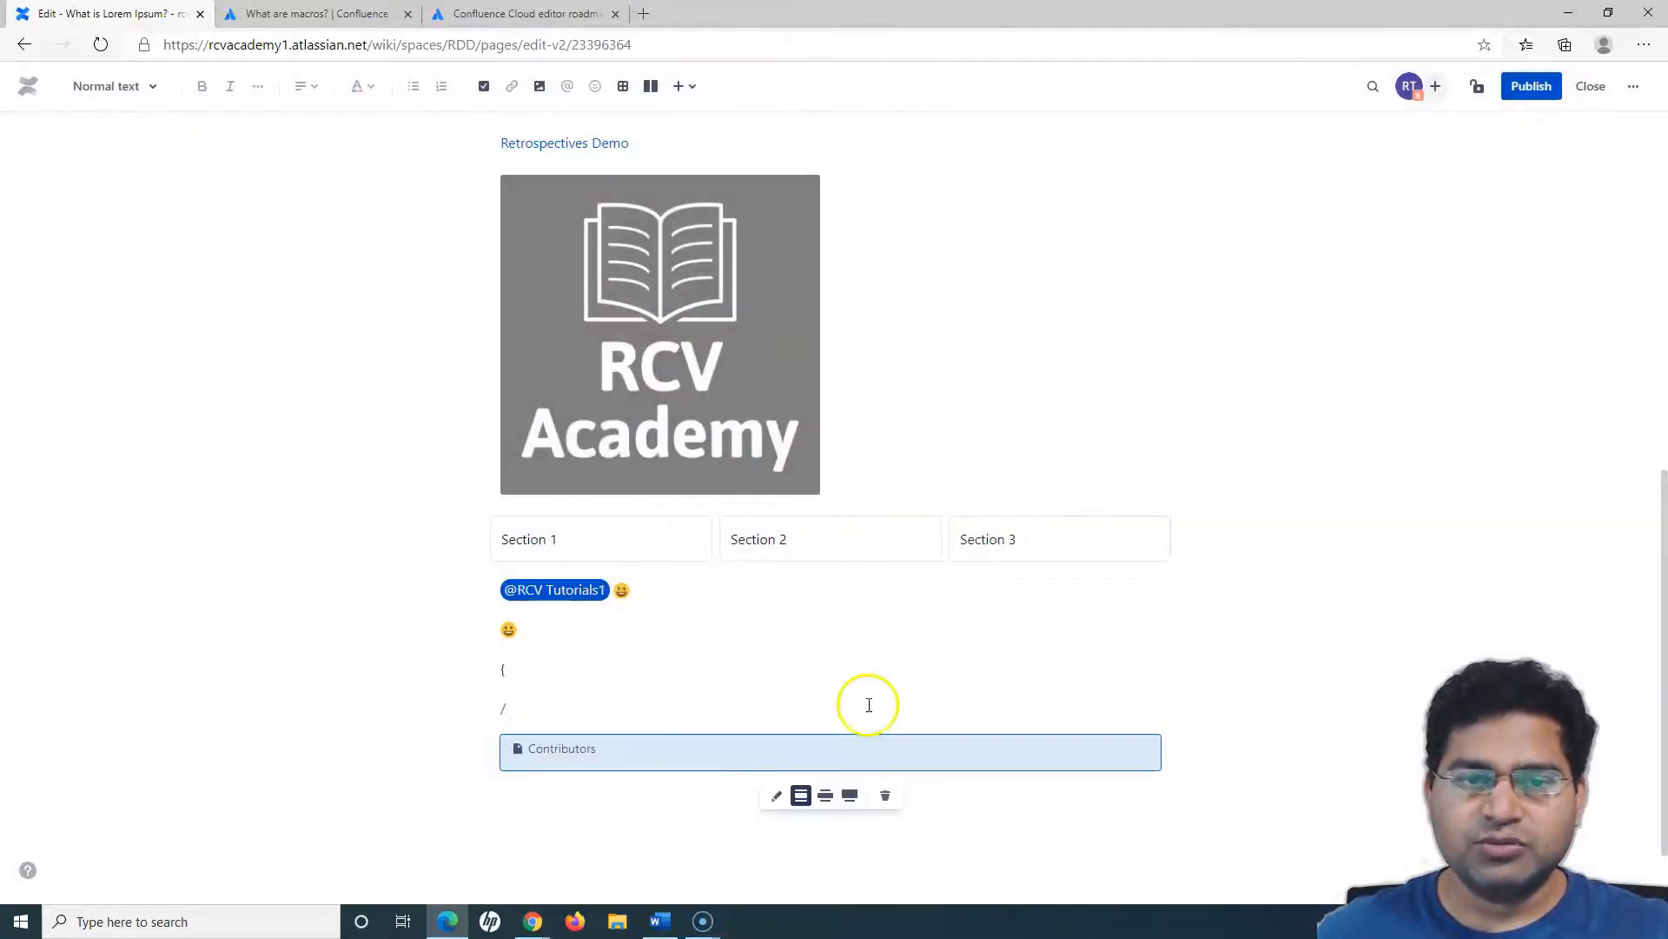
- Publish the page and check the Contributors macro's output at the end of the published content
{"action": "scroll", "coordinate": [578, 730], "scroll_direction": "down", "scroll_amount": 1}
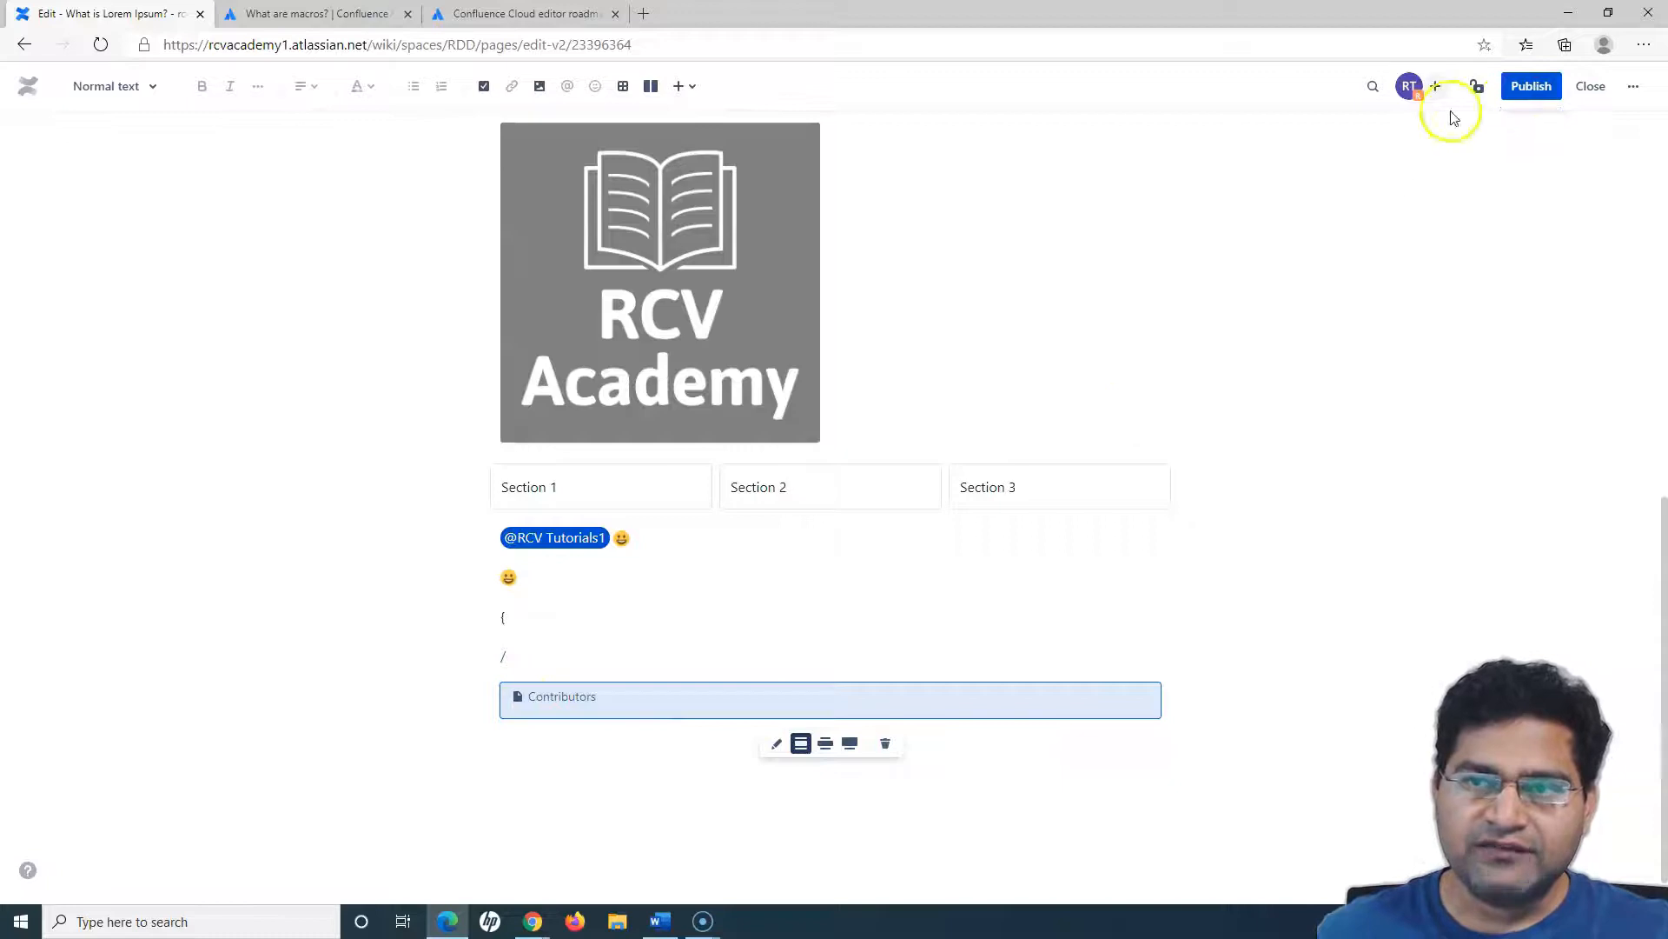
{"action": "left_click", "coordinate": [1526, 85]}
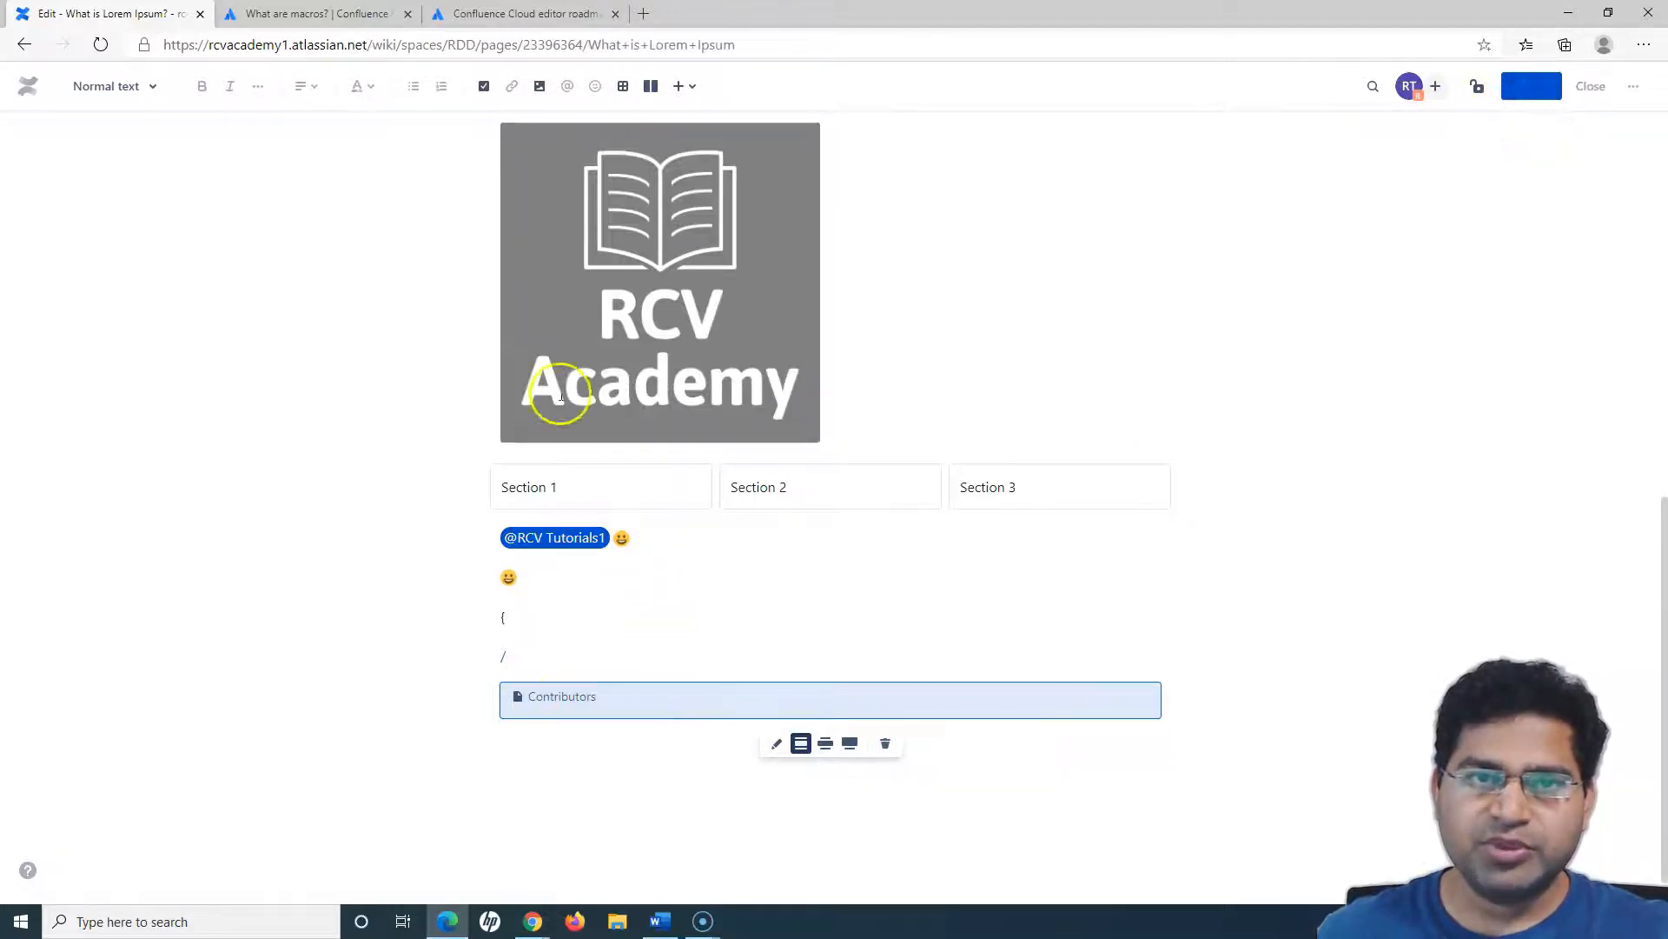
{"action": "scroll", "coordinate": [861, 733], "scroll_direction": "down", "scroll_amount": 6}
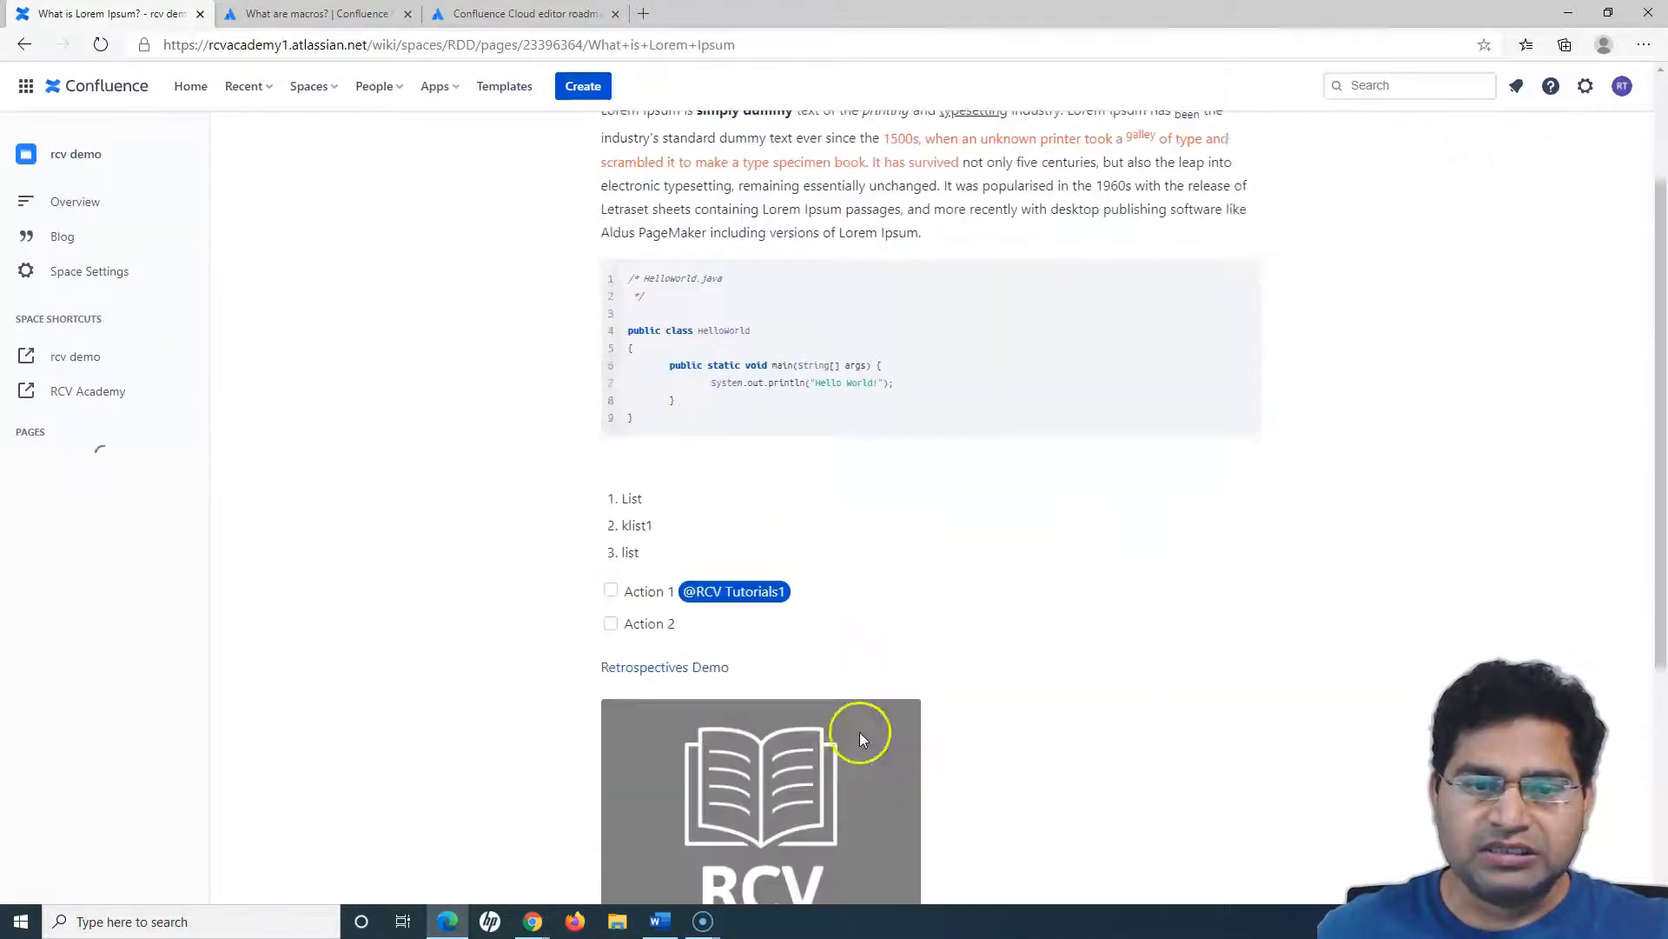
{"action": "scroll", "coordinate": [652, 734], "scroll_direction": "down", "scroll_amount": 2}
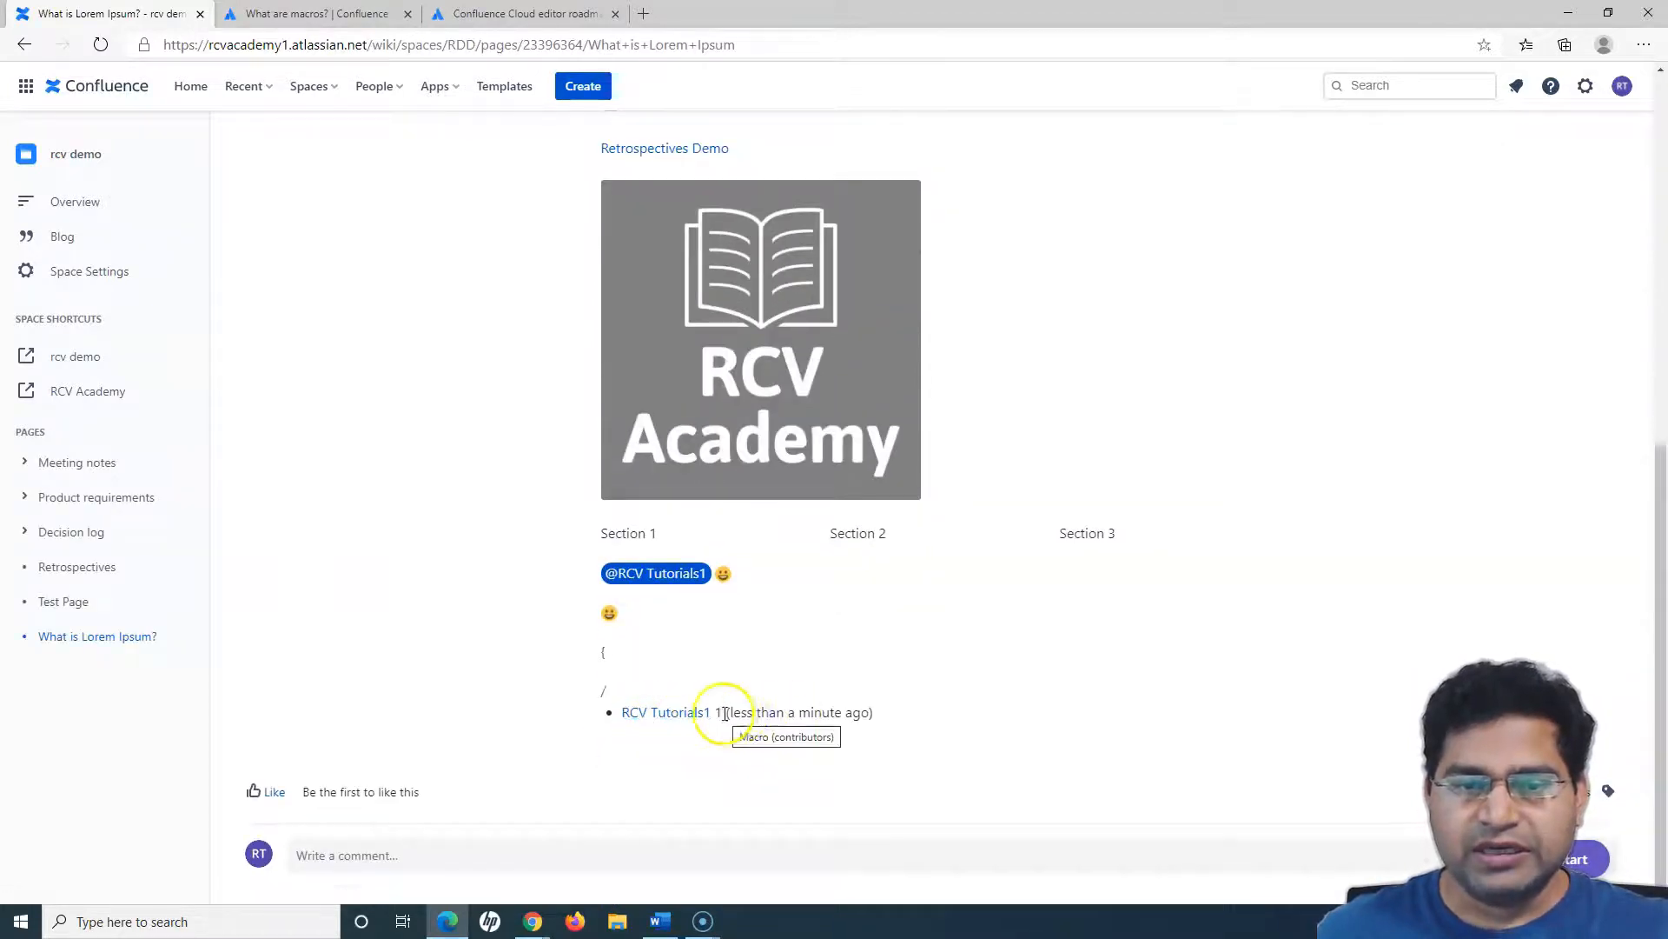
{"action": "left_click_drag", "start_coordinate": [730, 712], "coordinate": [873, 713]}
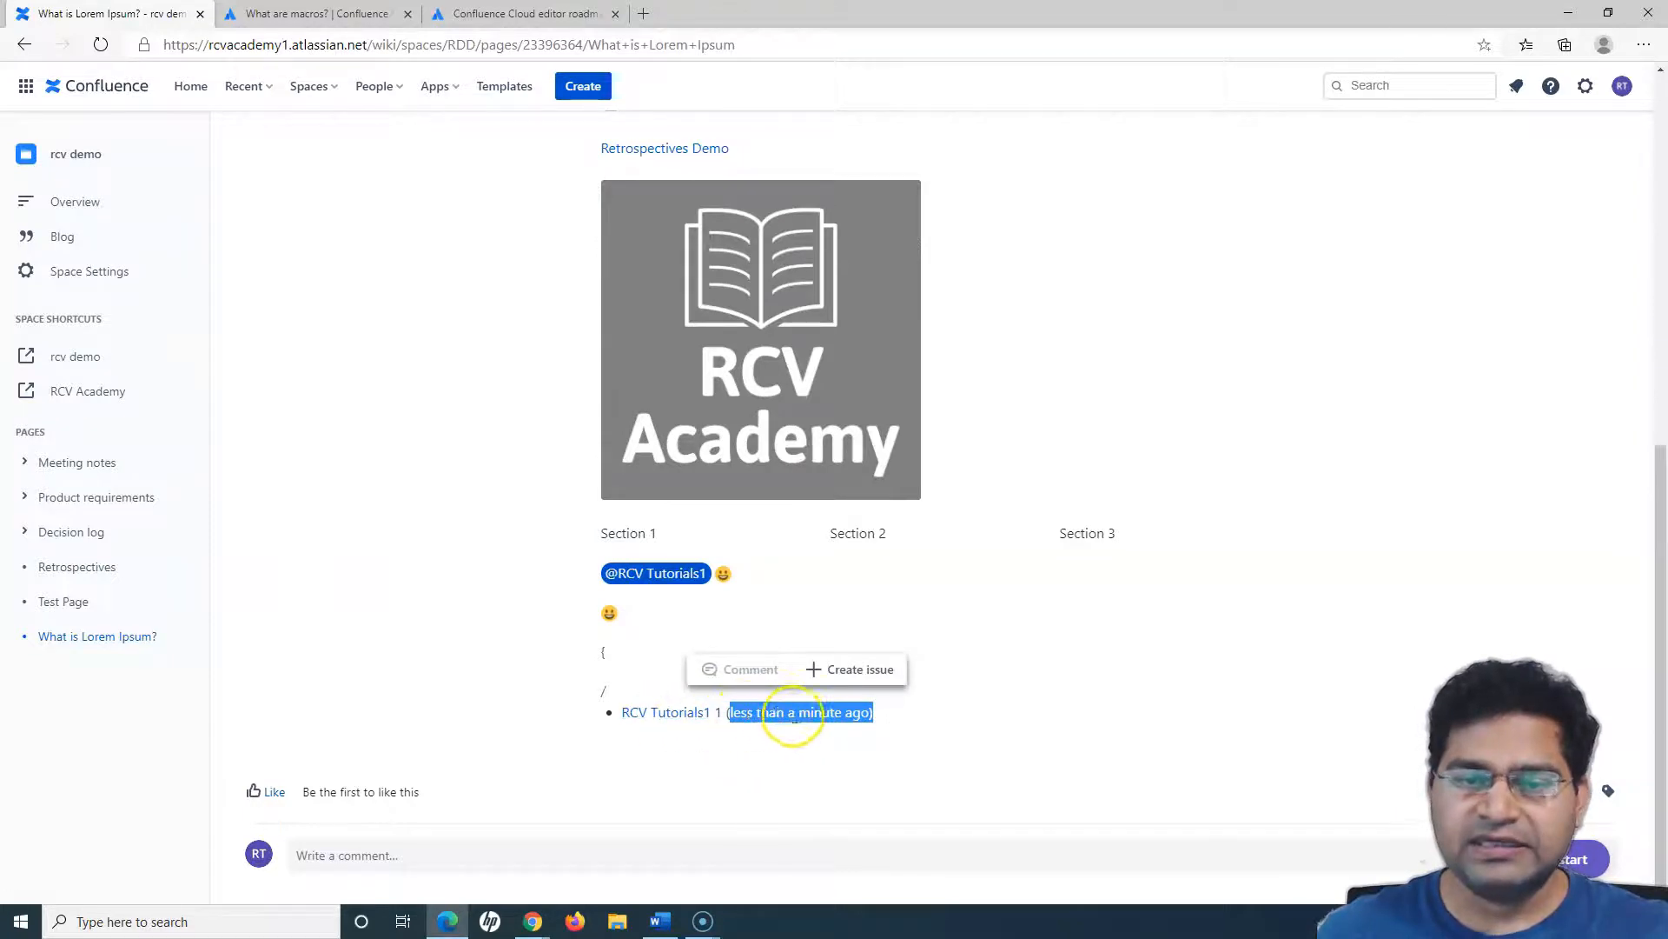
{"action": "left_click", "coordinate": [794, 718]}
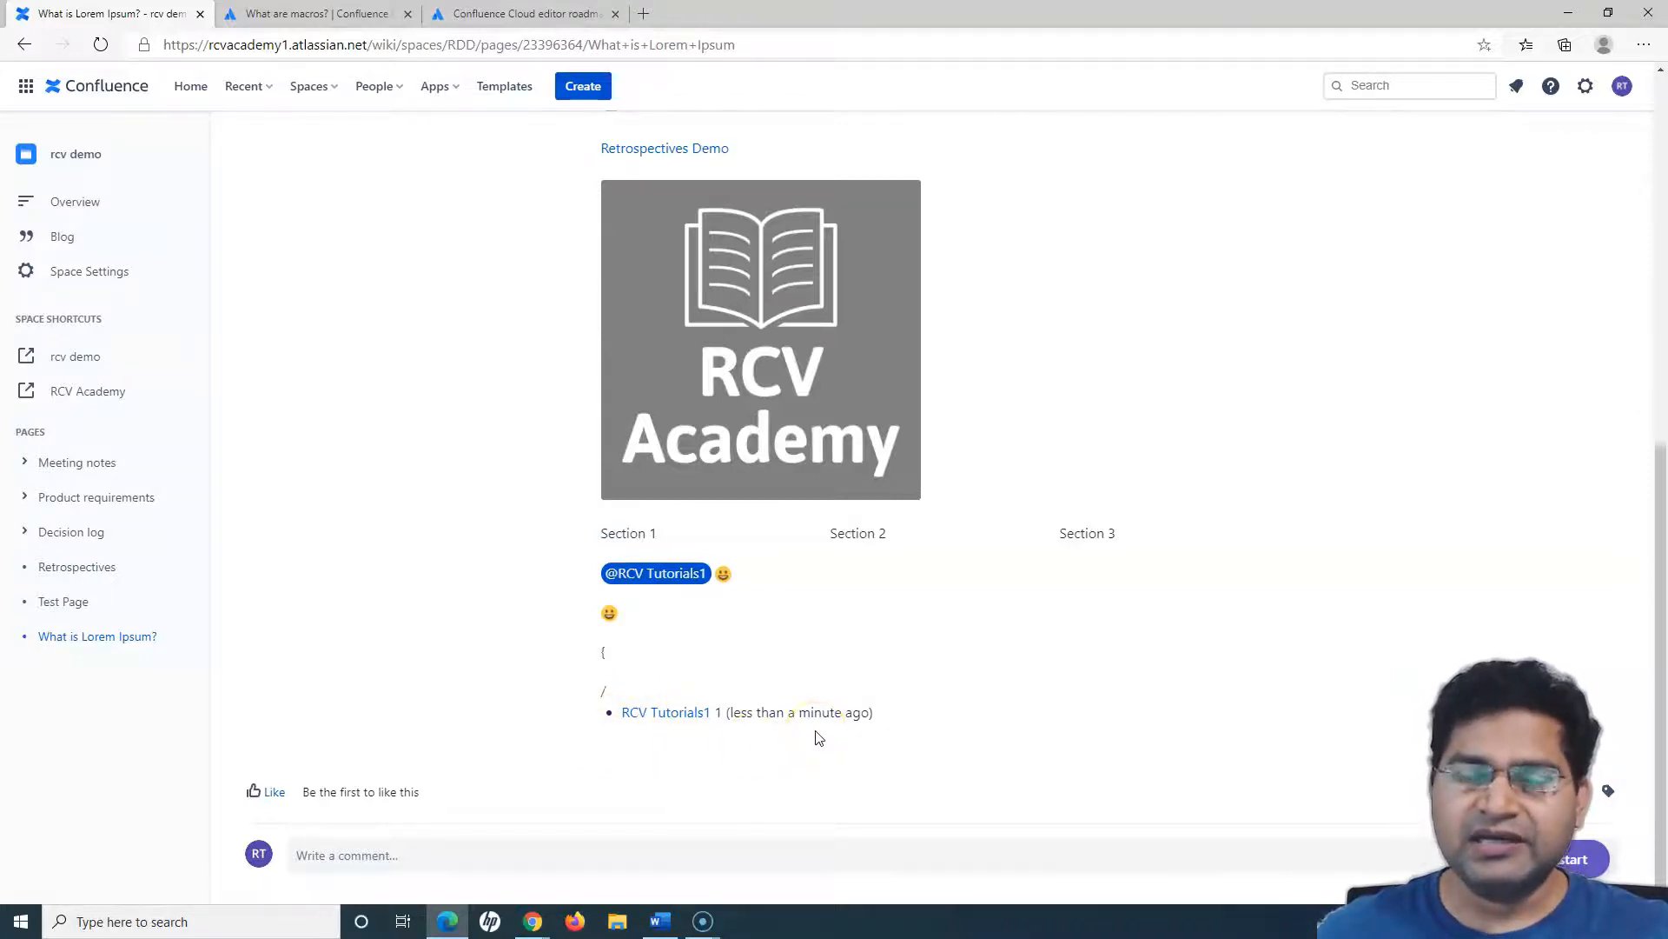
- Reopen the "What is Lorem Ipsum?" page for editing and open the full macro browser
{"action": "scroll", "coordinate": [1277, 585], "scroll_direction": "up", "scroll_amount": 8}
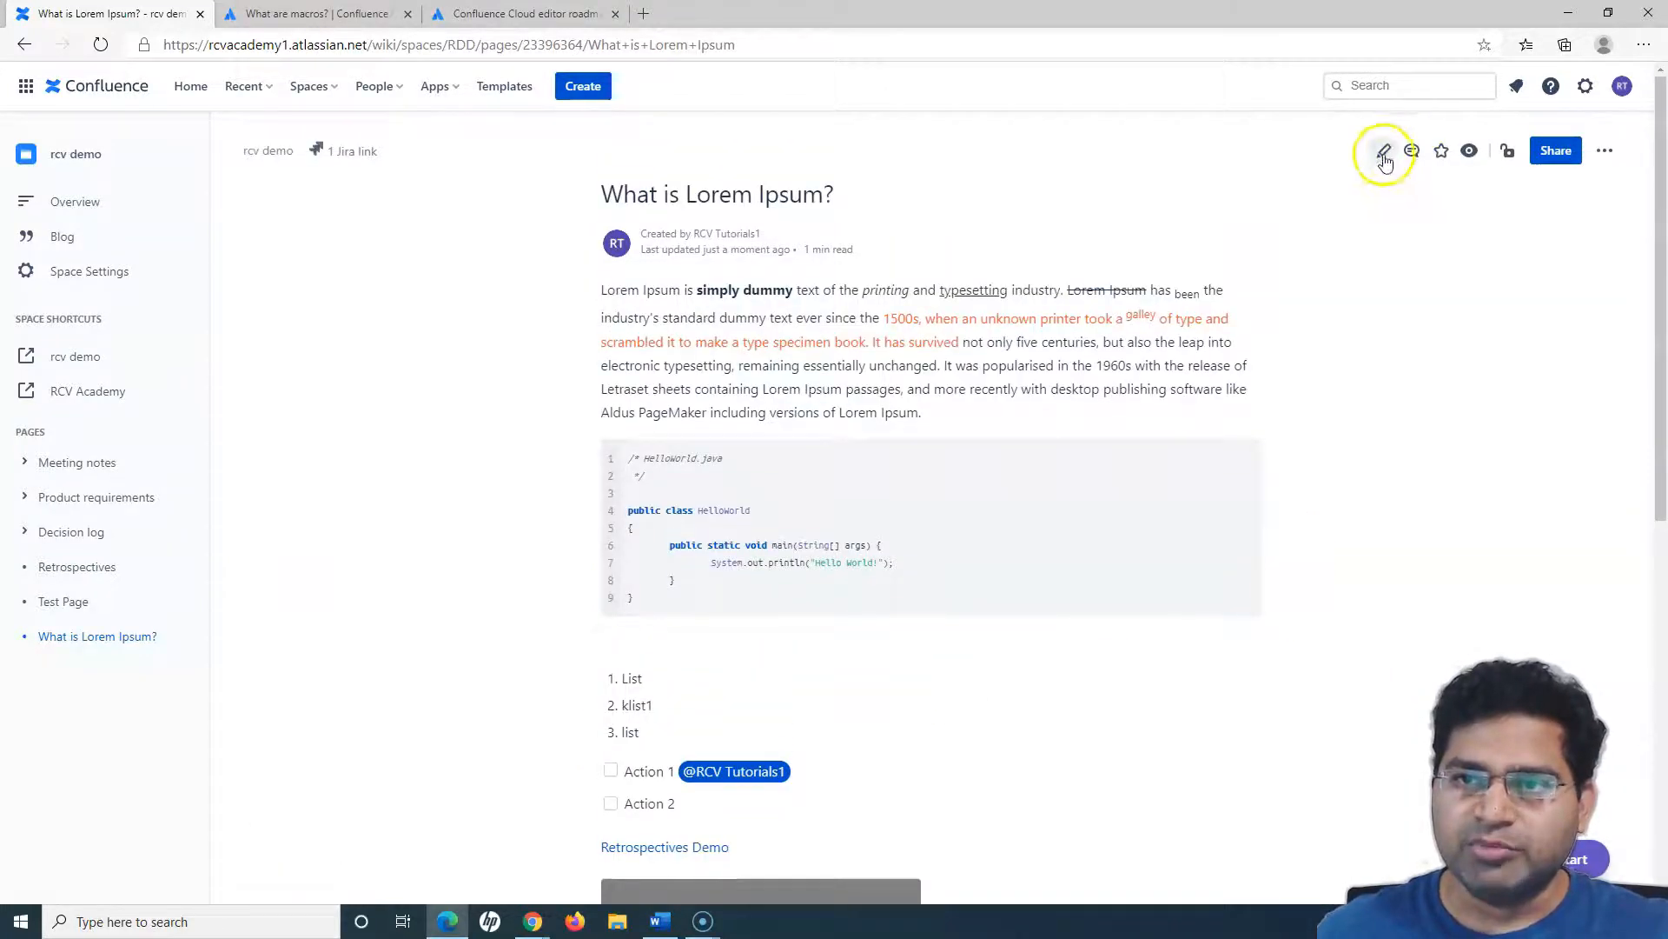
{"action": "left_click", "coordinate": [1383, 155]}
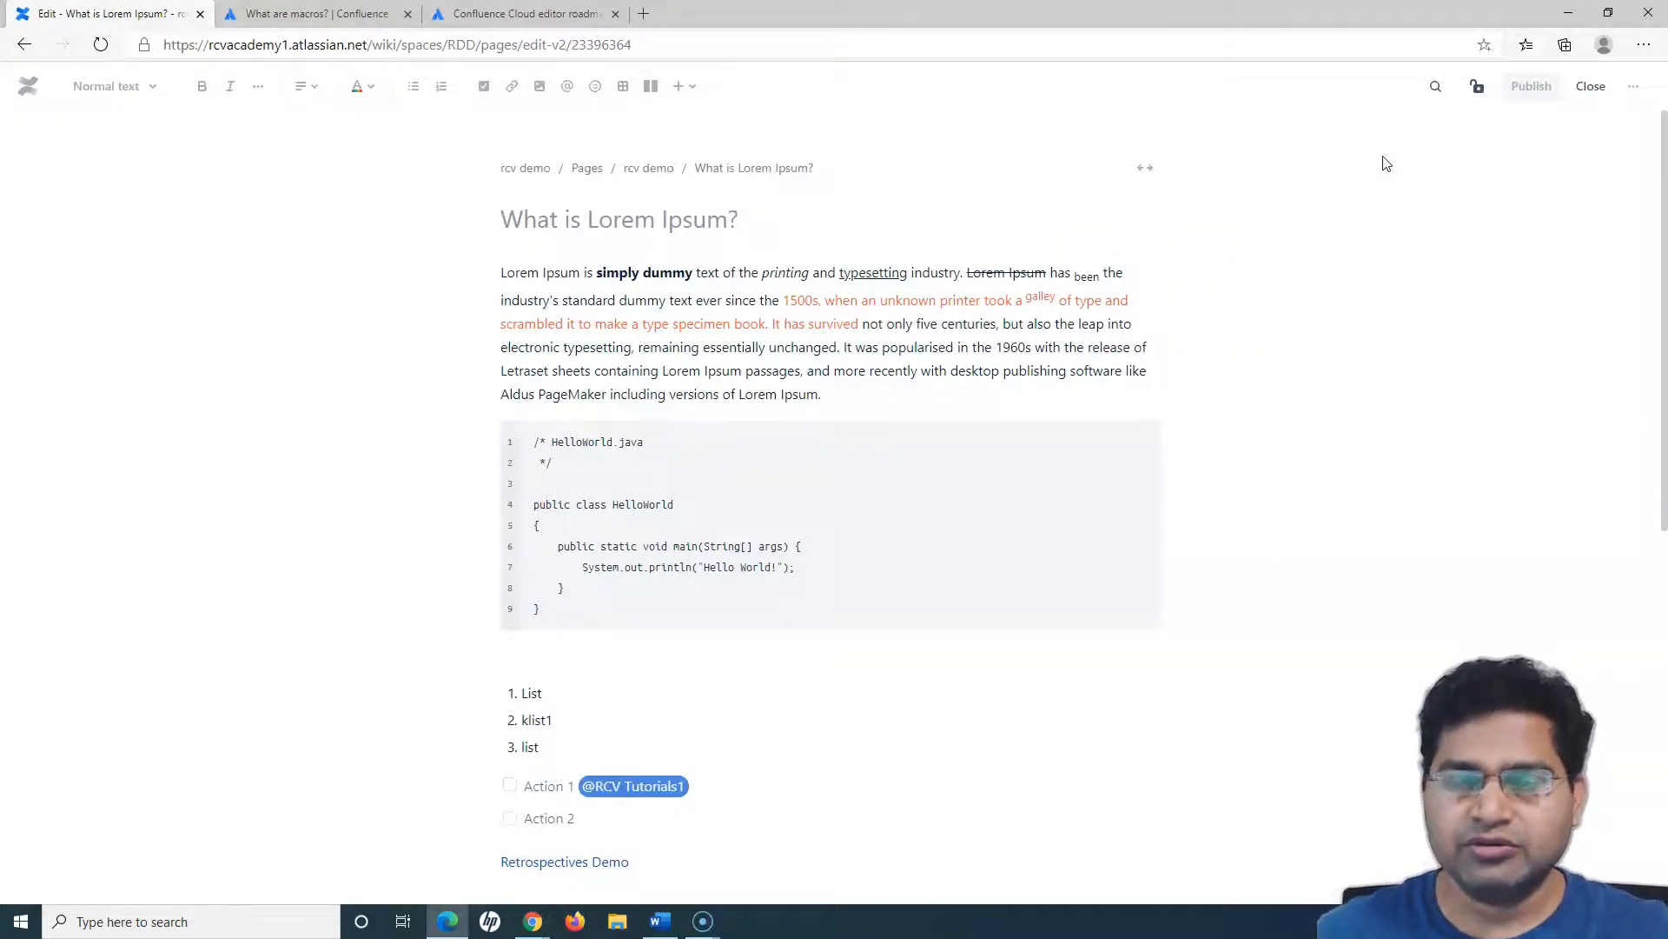
{"action": "left_click", "coordinate": [691, 89]}
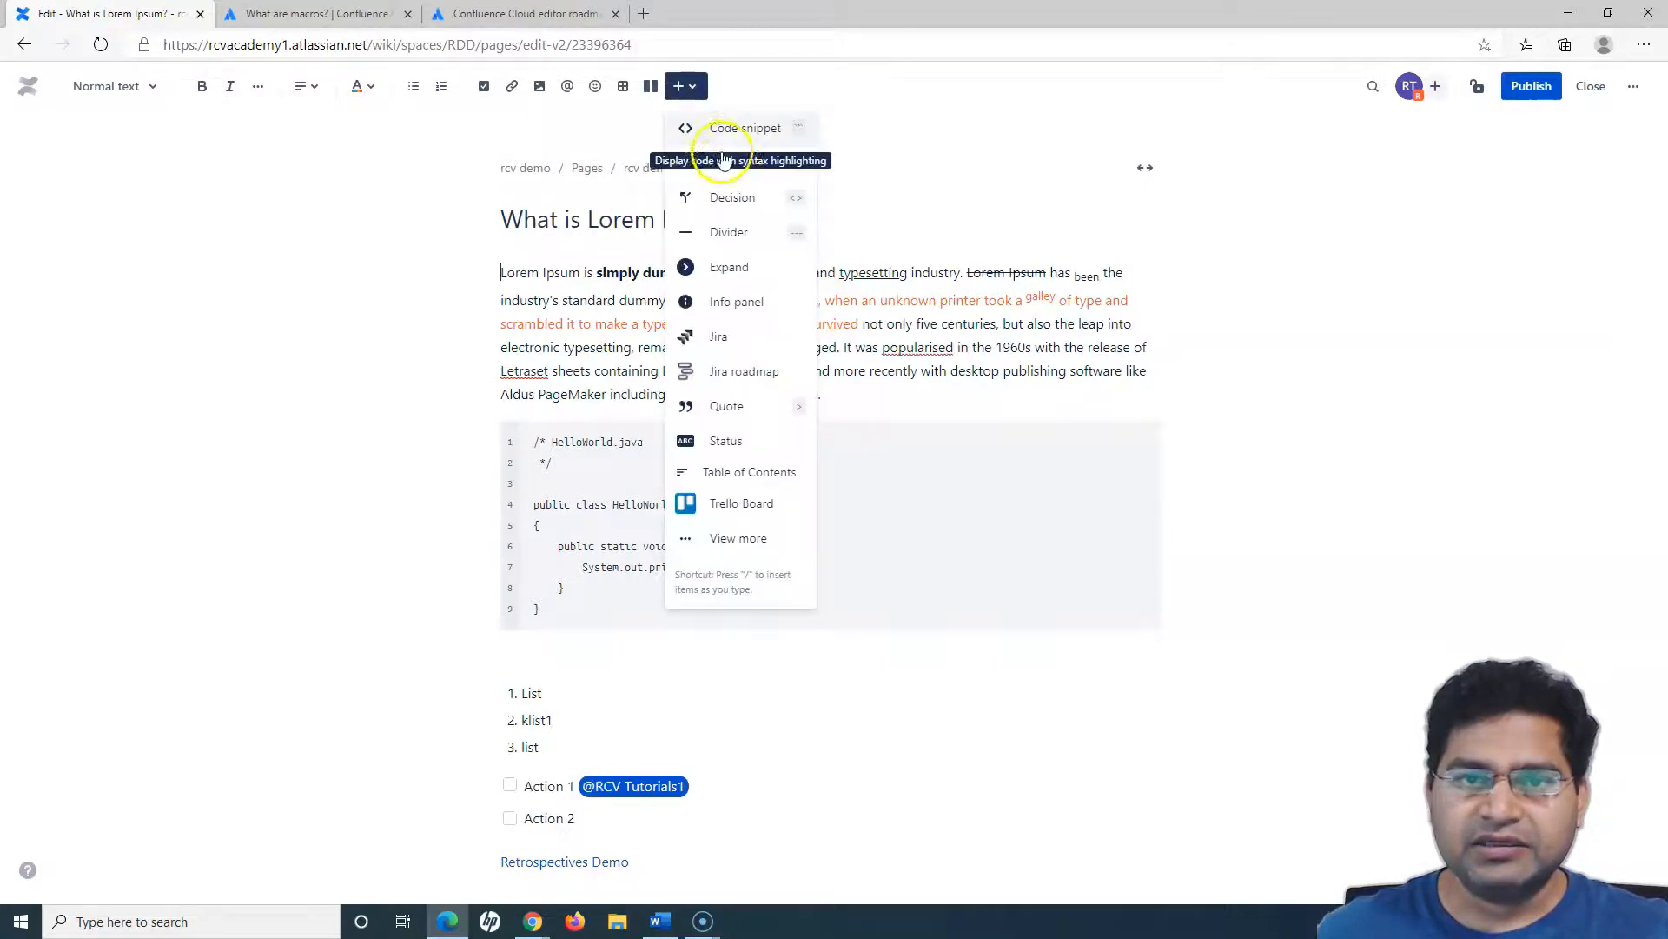
{"action": "left_click", "coordinate": [724, 540]}
- Review the macros in the Development, External content and Formatting categories
{"action": "left_click", "coordinate": [530, 430]}
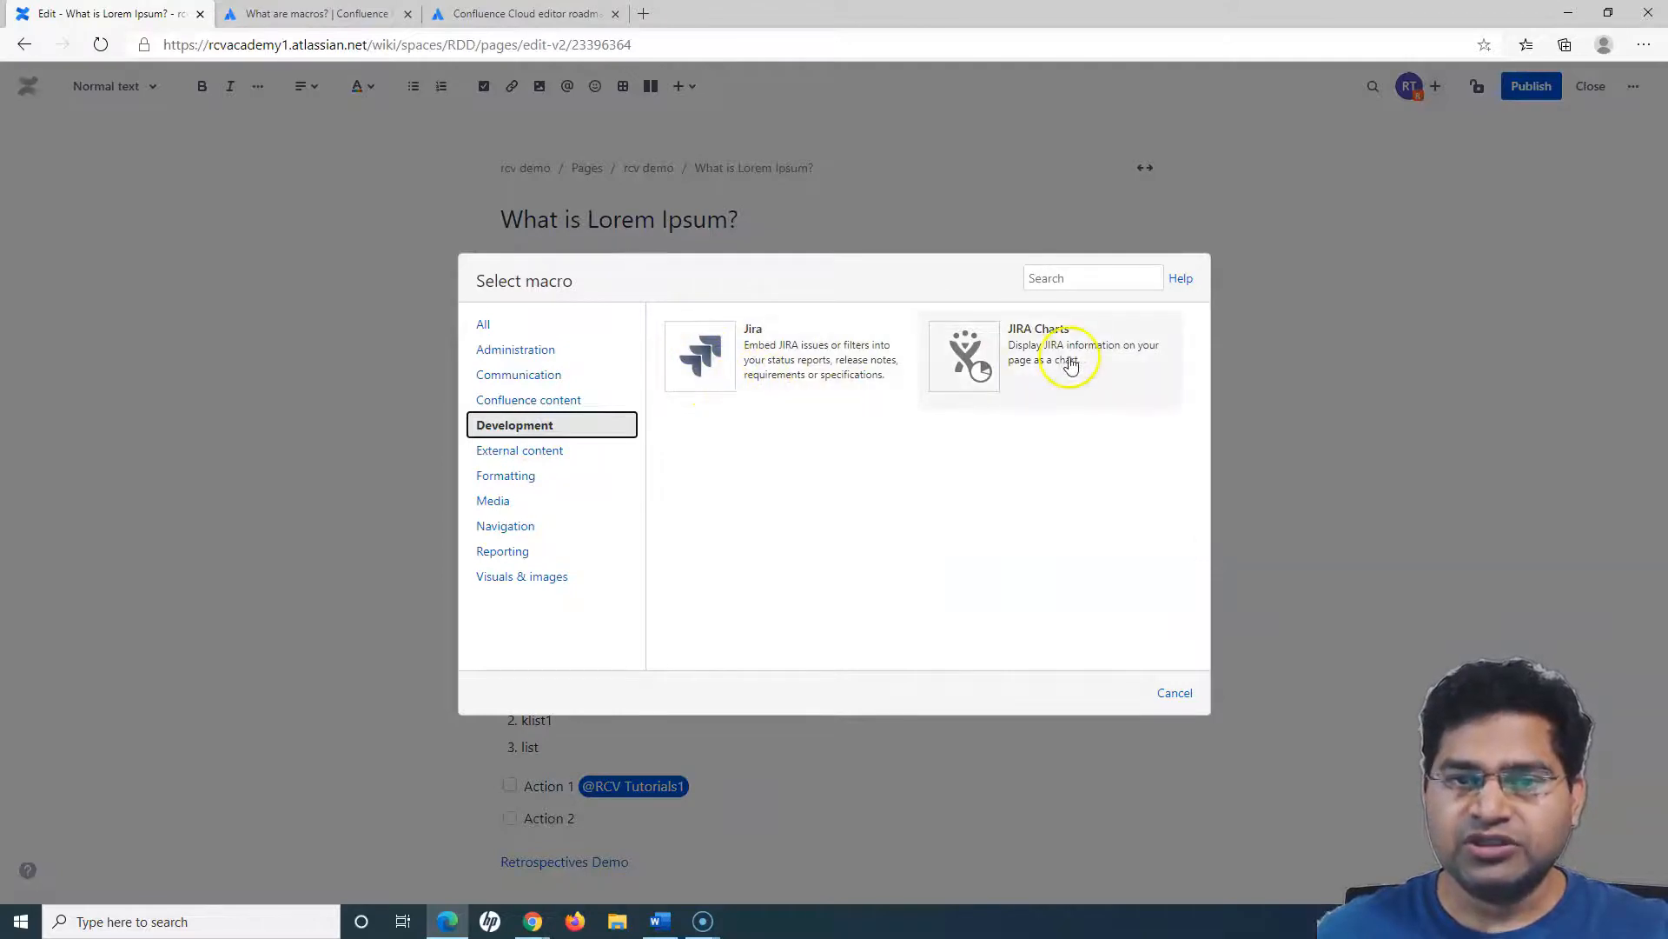
{"action": "left_click", "coordinate": [549, 452]}
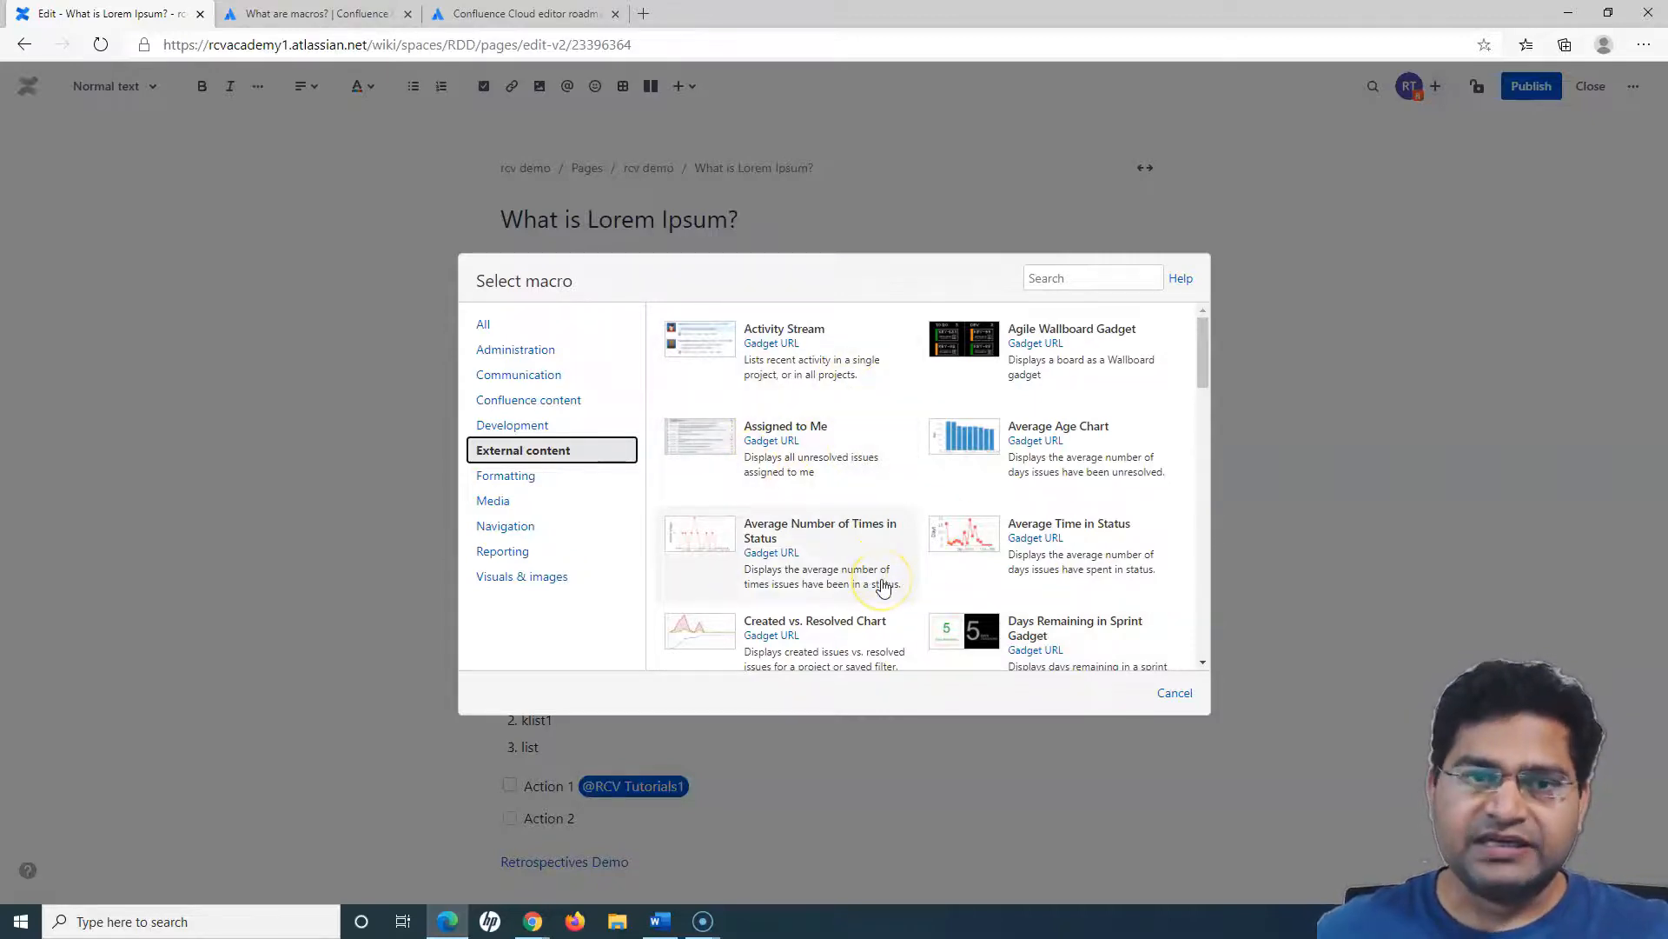
{"action": "left_click", "coordinate": [543, 480]}
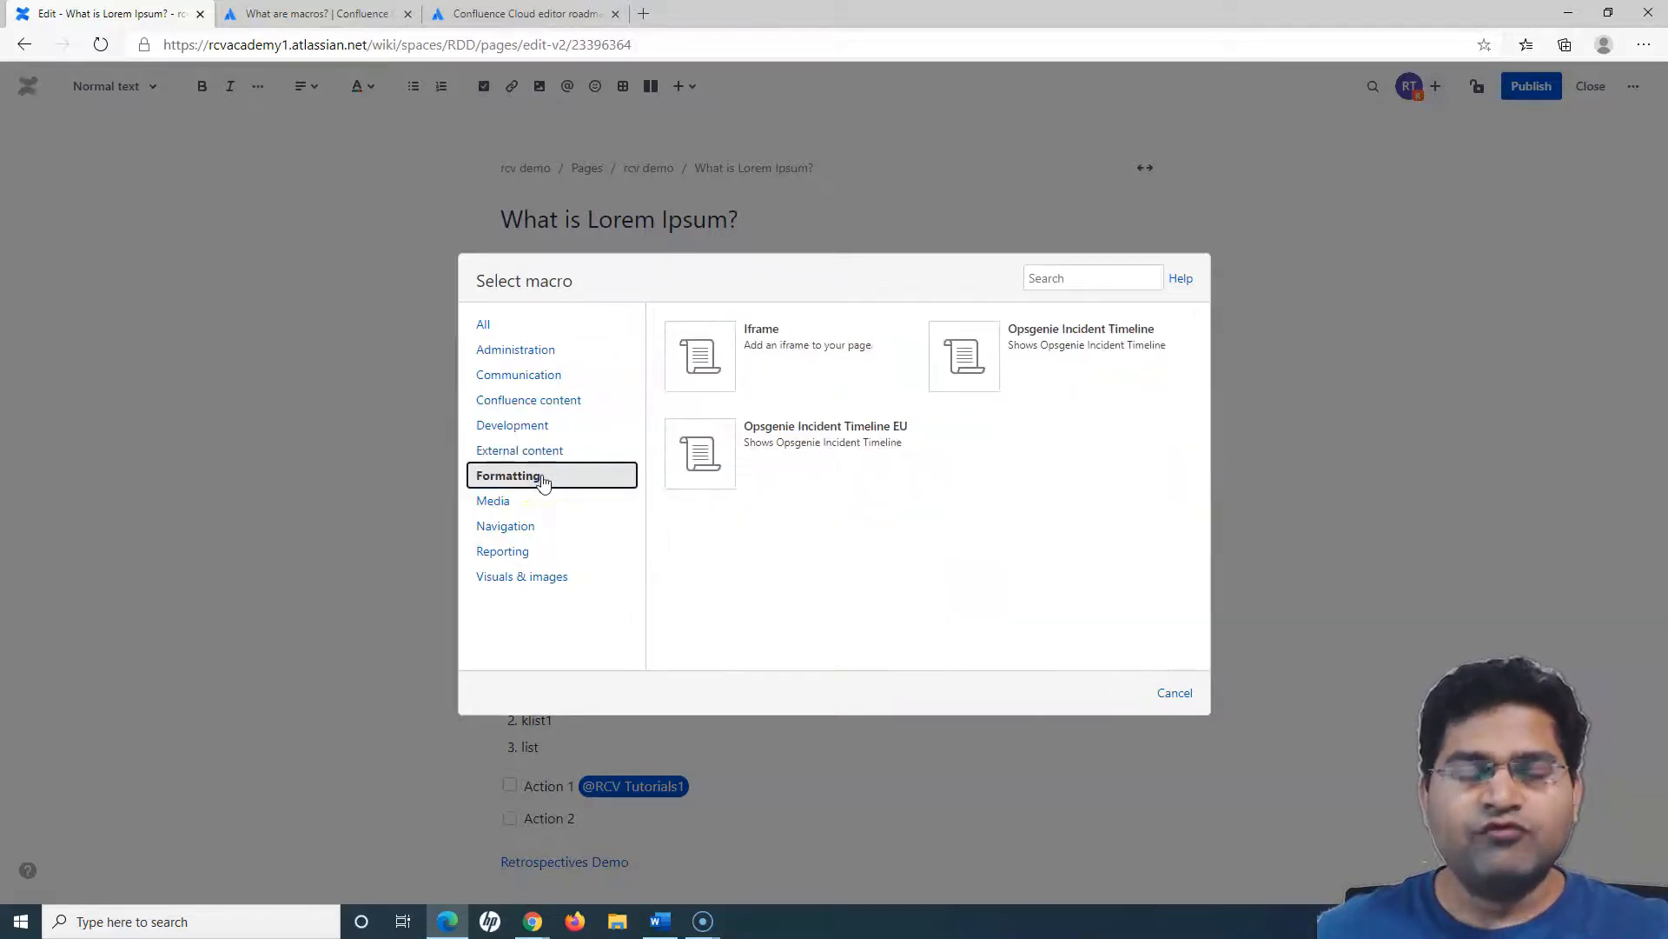
{"action": "left_click", "coordinate": [789, 333]}
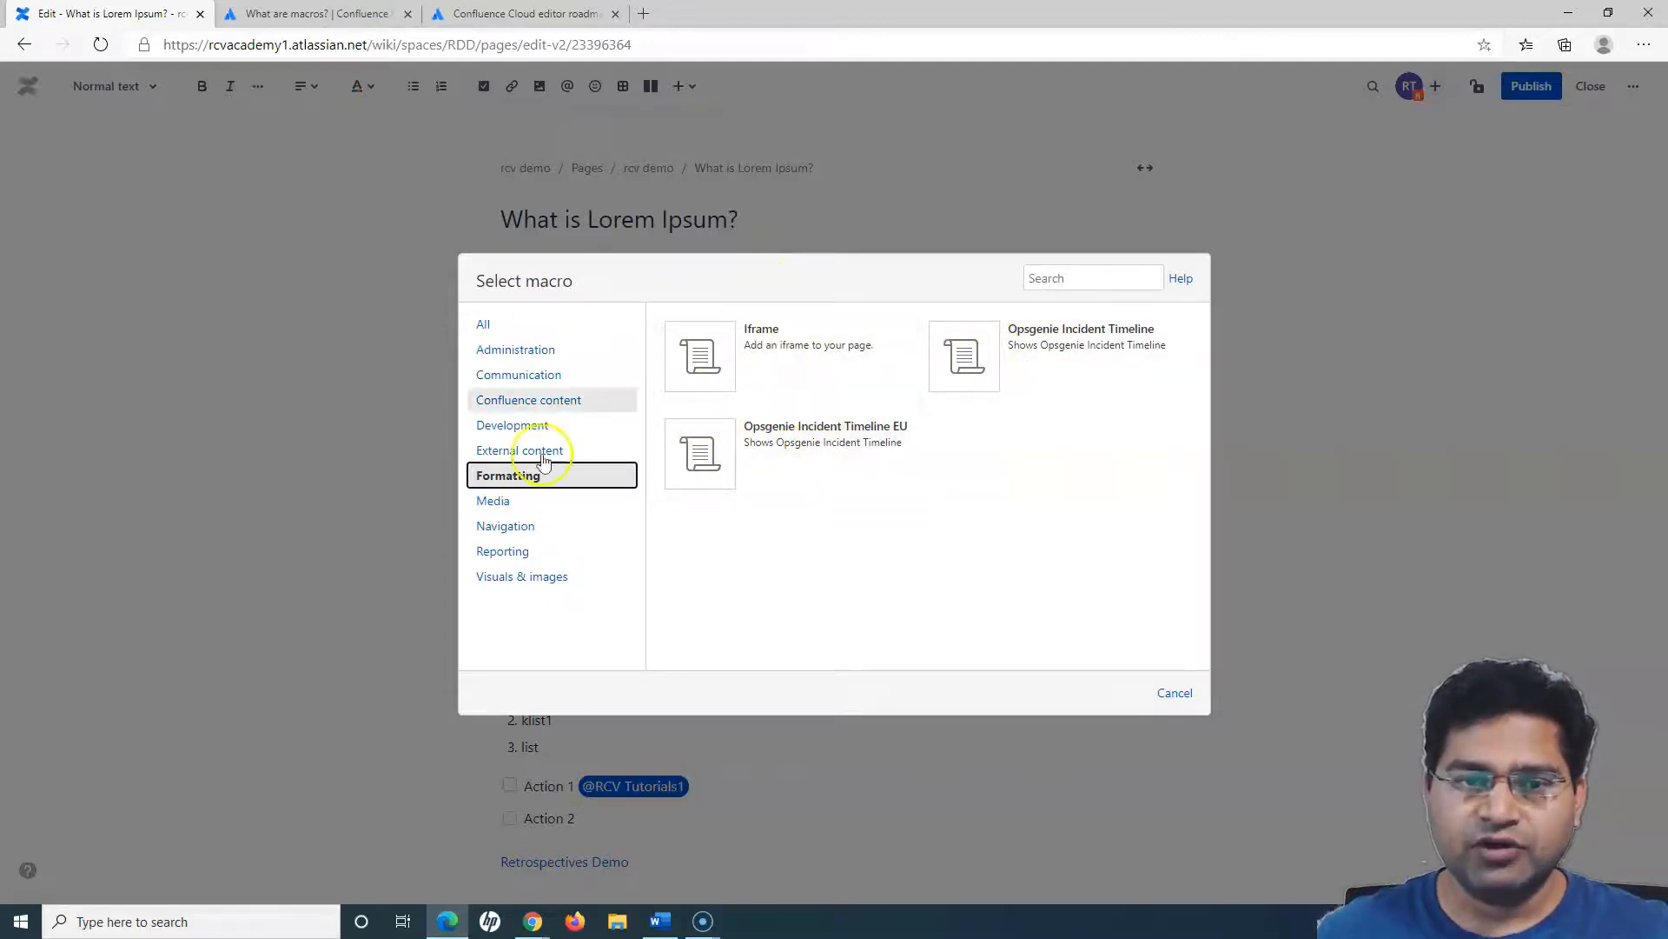
- Review the Media, Navigation, Reporting and Visuals & images macro categories, and close the macro browser without inserting anything
{"action": "left_click", "coordinate": [497, 502]}
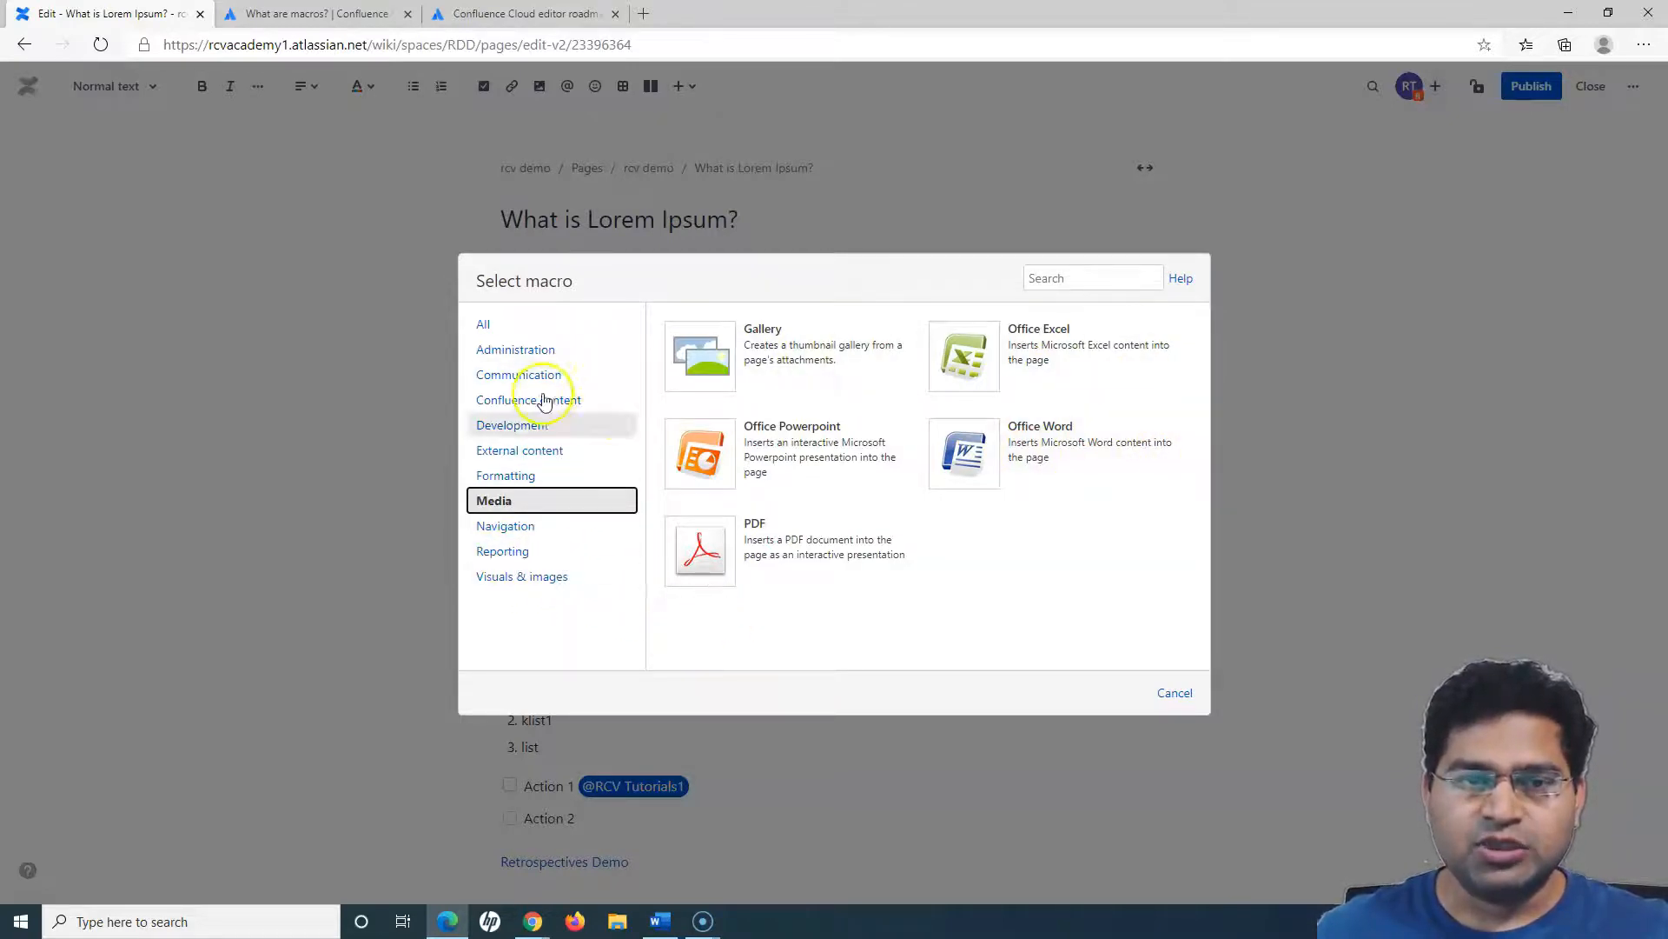
{"action": "left_click", "coordinate": [537, 532]}
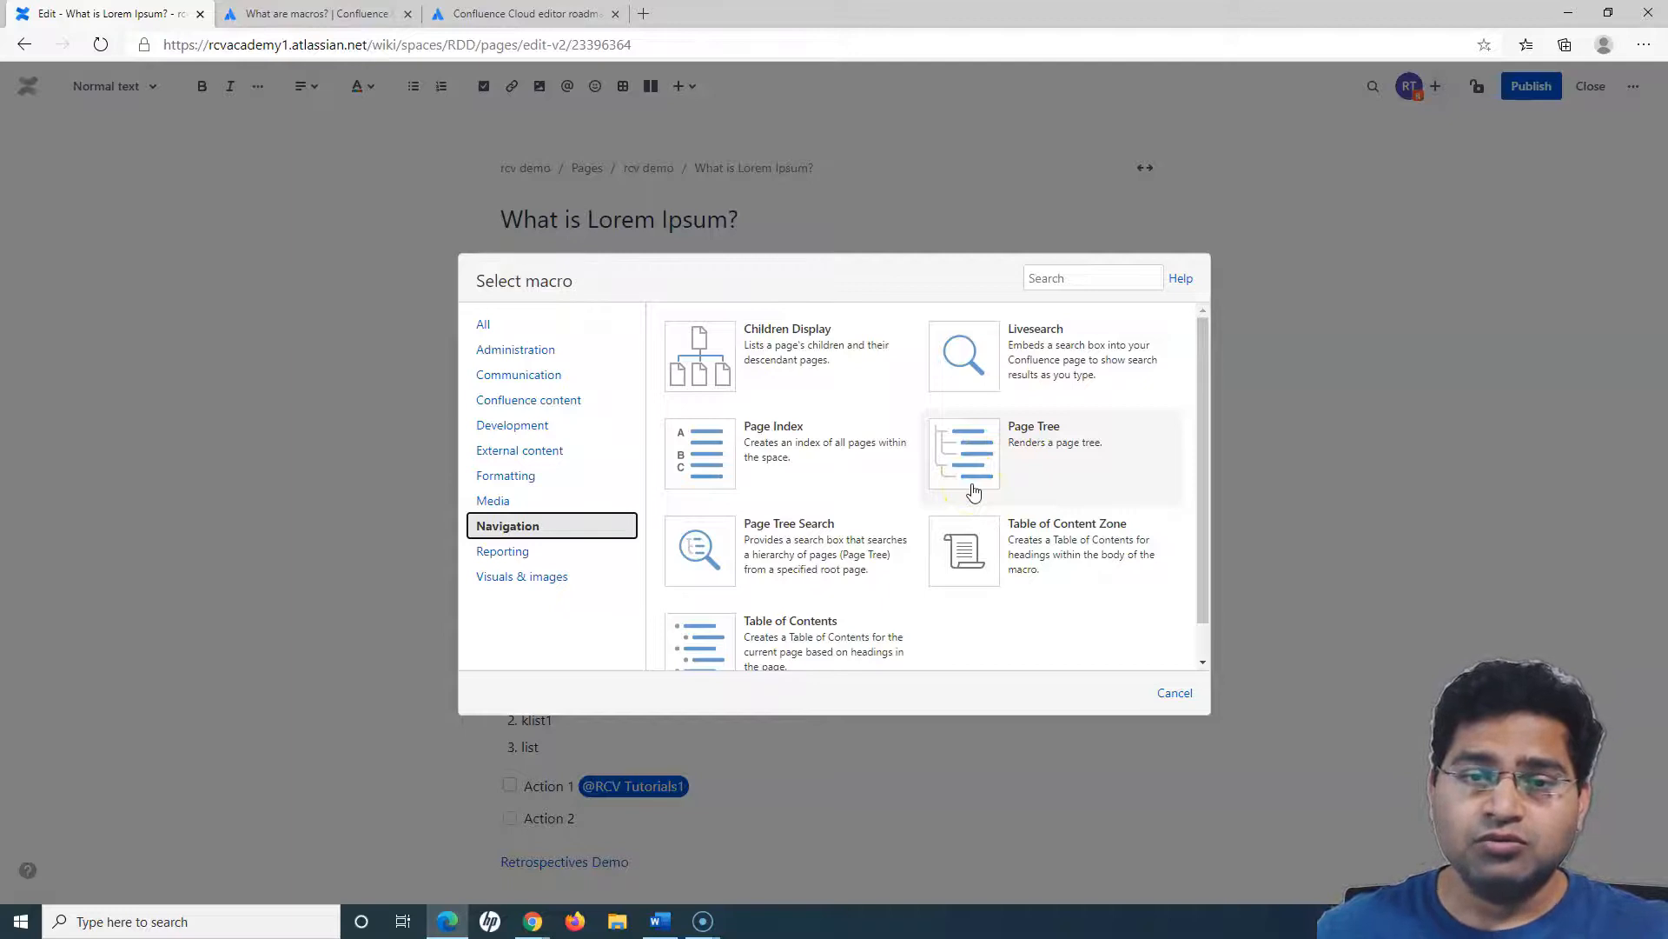
{"action": "scroll", "coordinate": [811, 603], "scroll_direction": "down", "scroll_amount": 1}
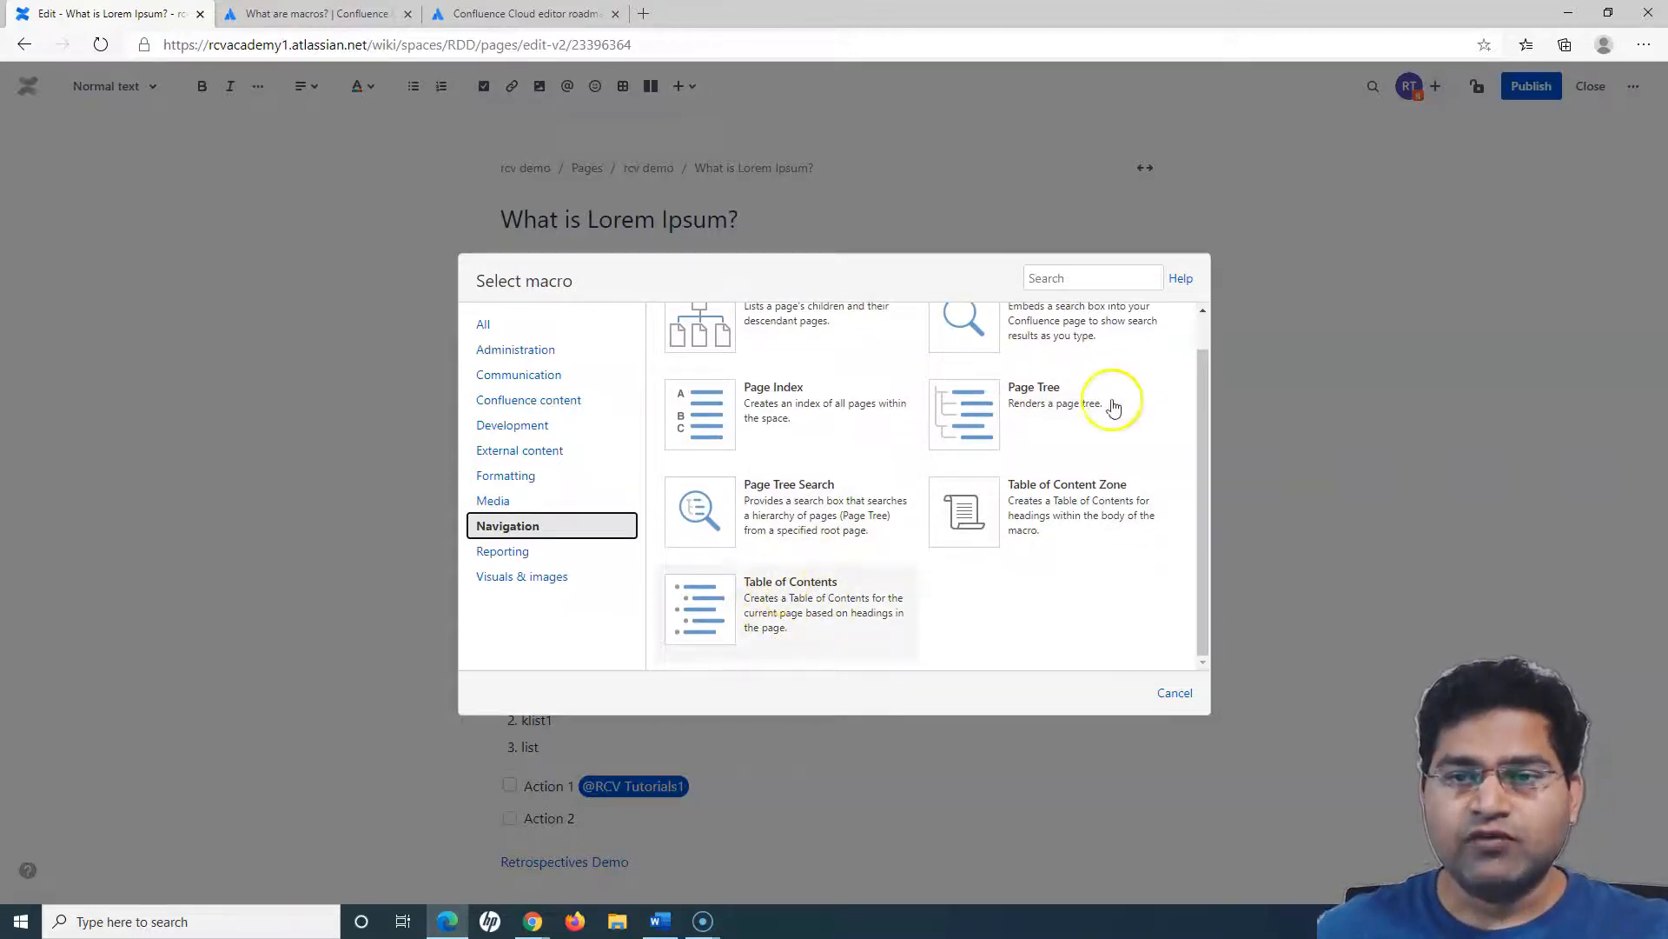
{"action": "scroll", "coordinate": [796, 515], "scroll_direction": "up", "scroll_amount": 1}
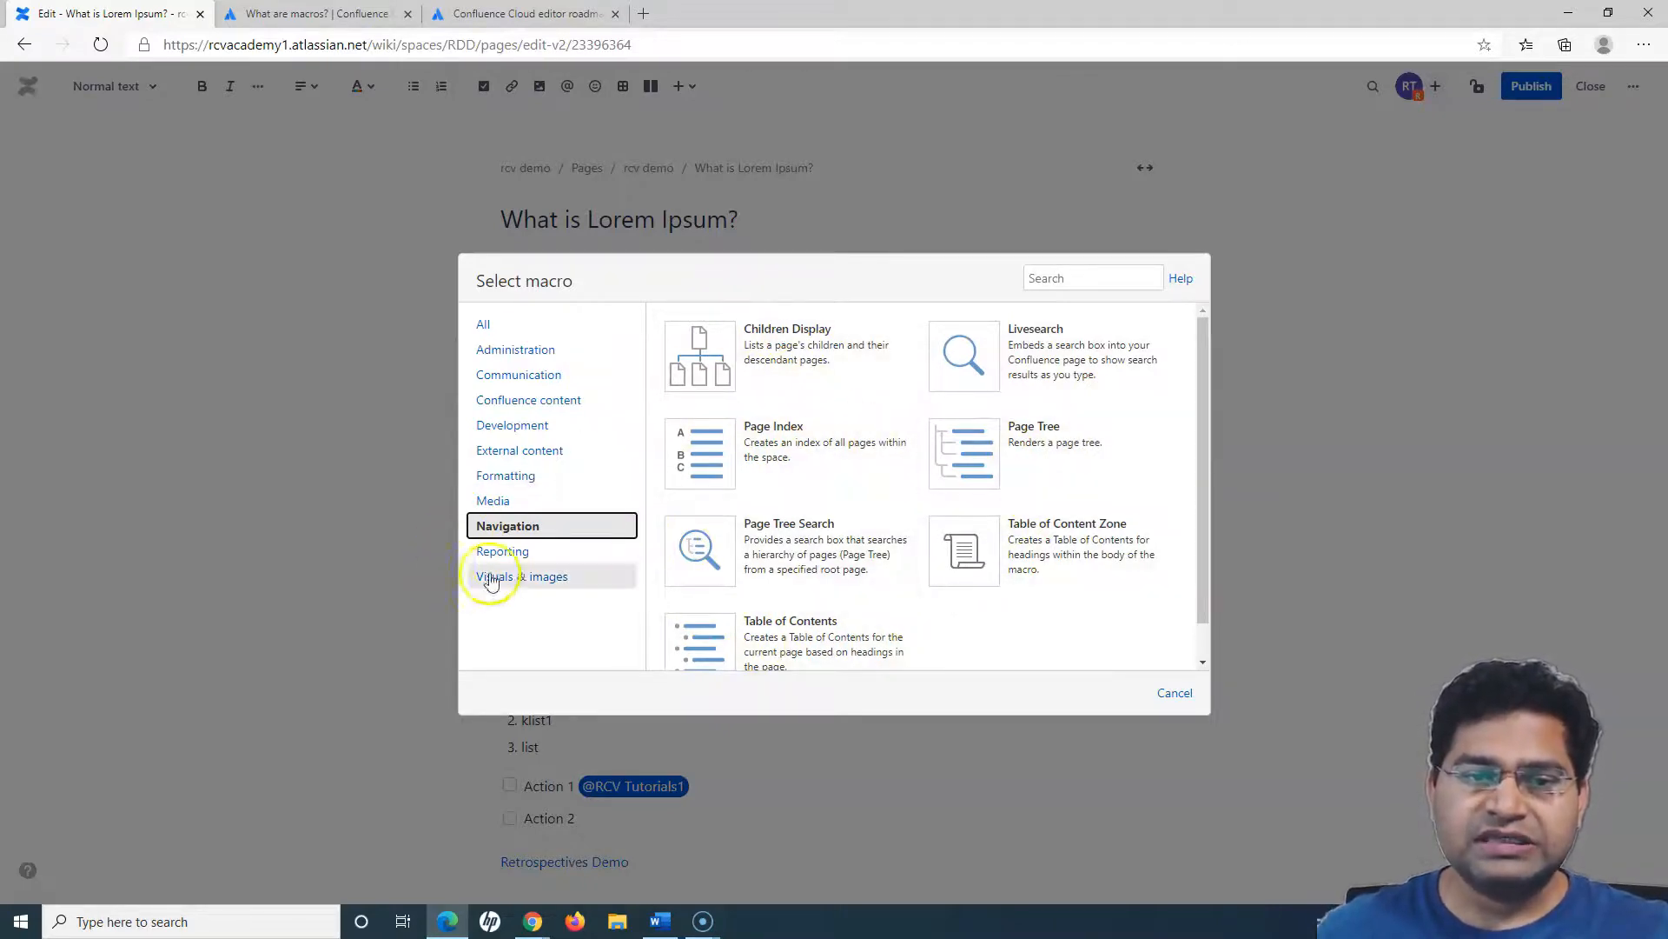
{"action": "left_click", "coordinate": [509, 556]}
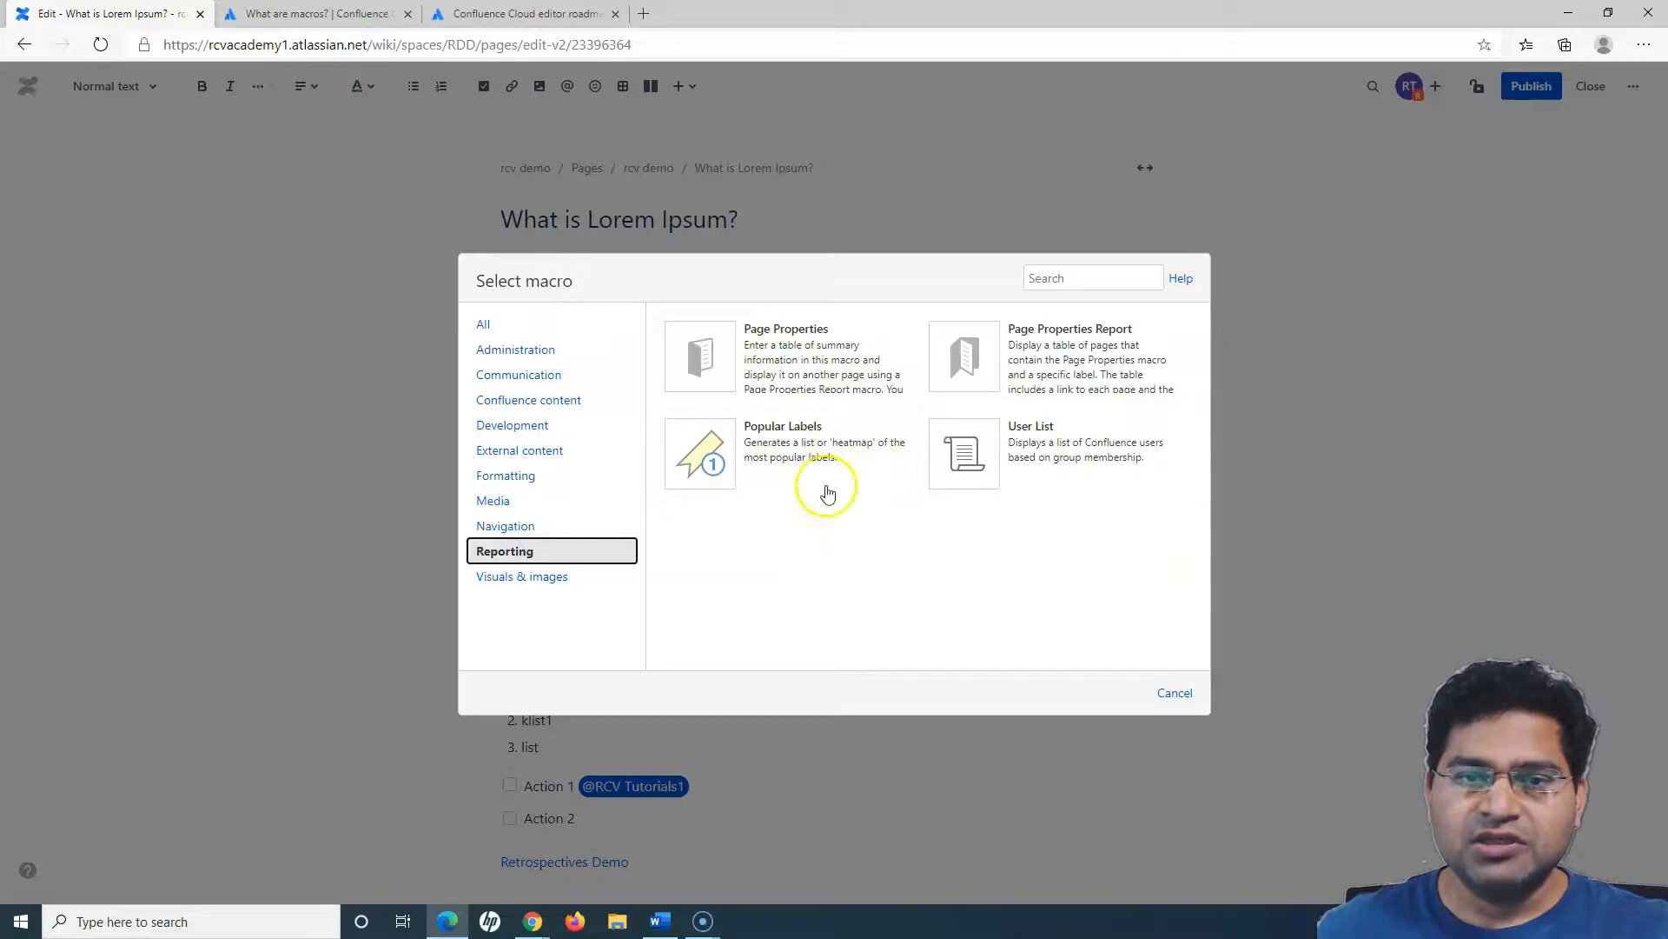
{"action": "left_click", "coordinate": [509, 477]}
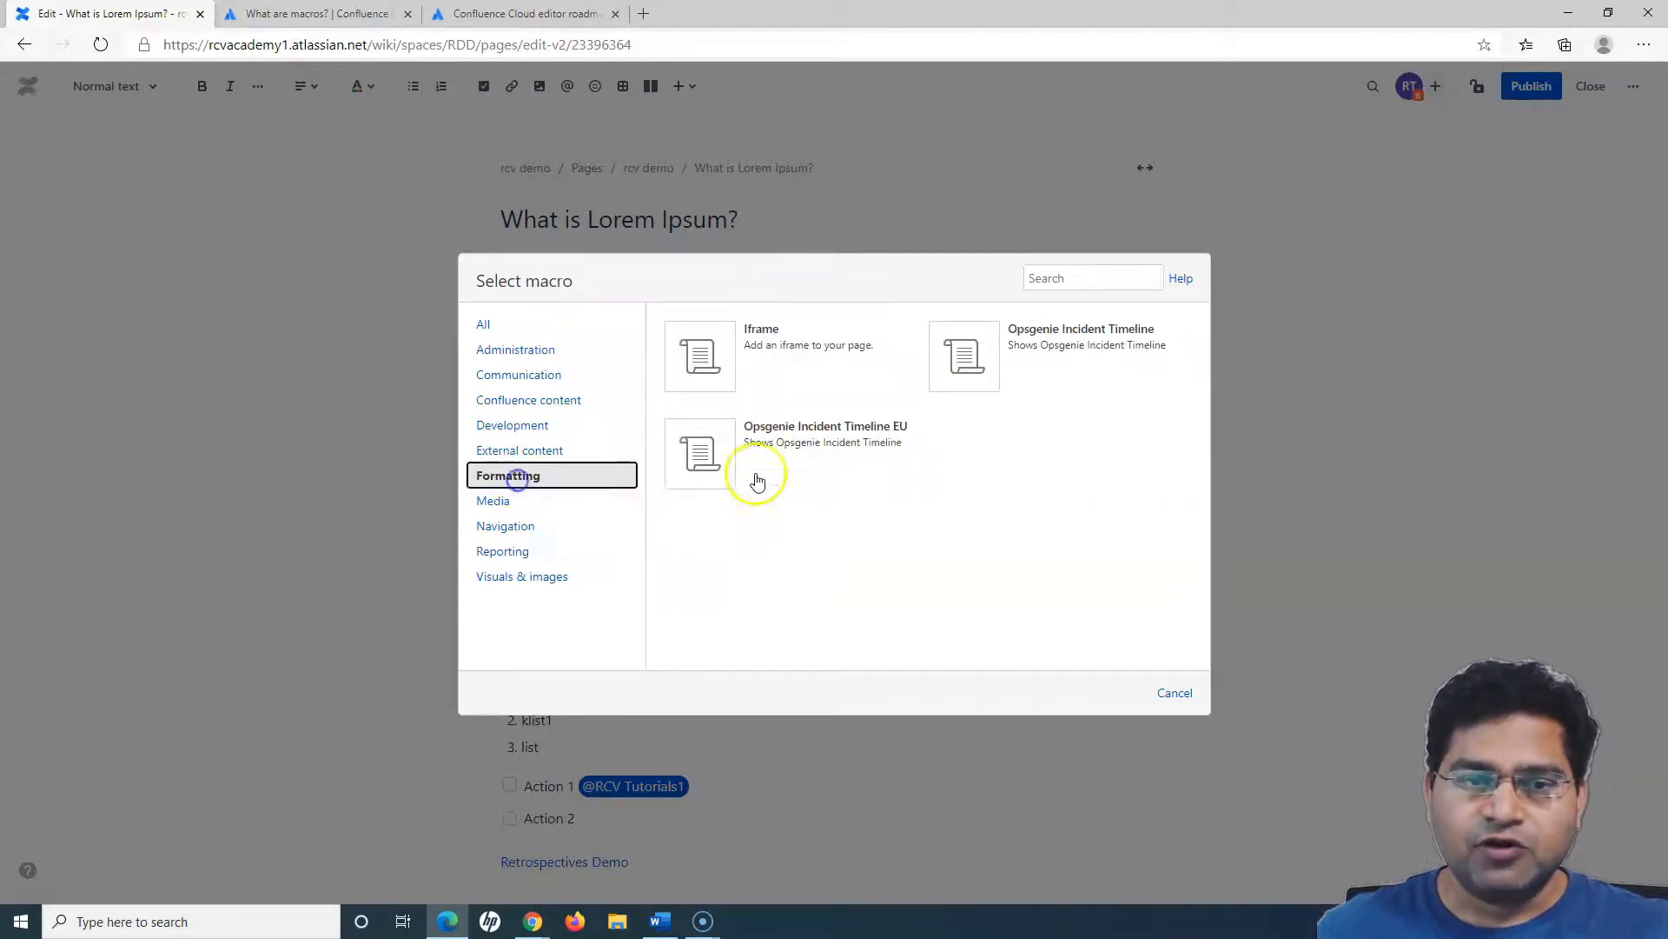
{"action": "left_click", "coordinate": [520, 576]}
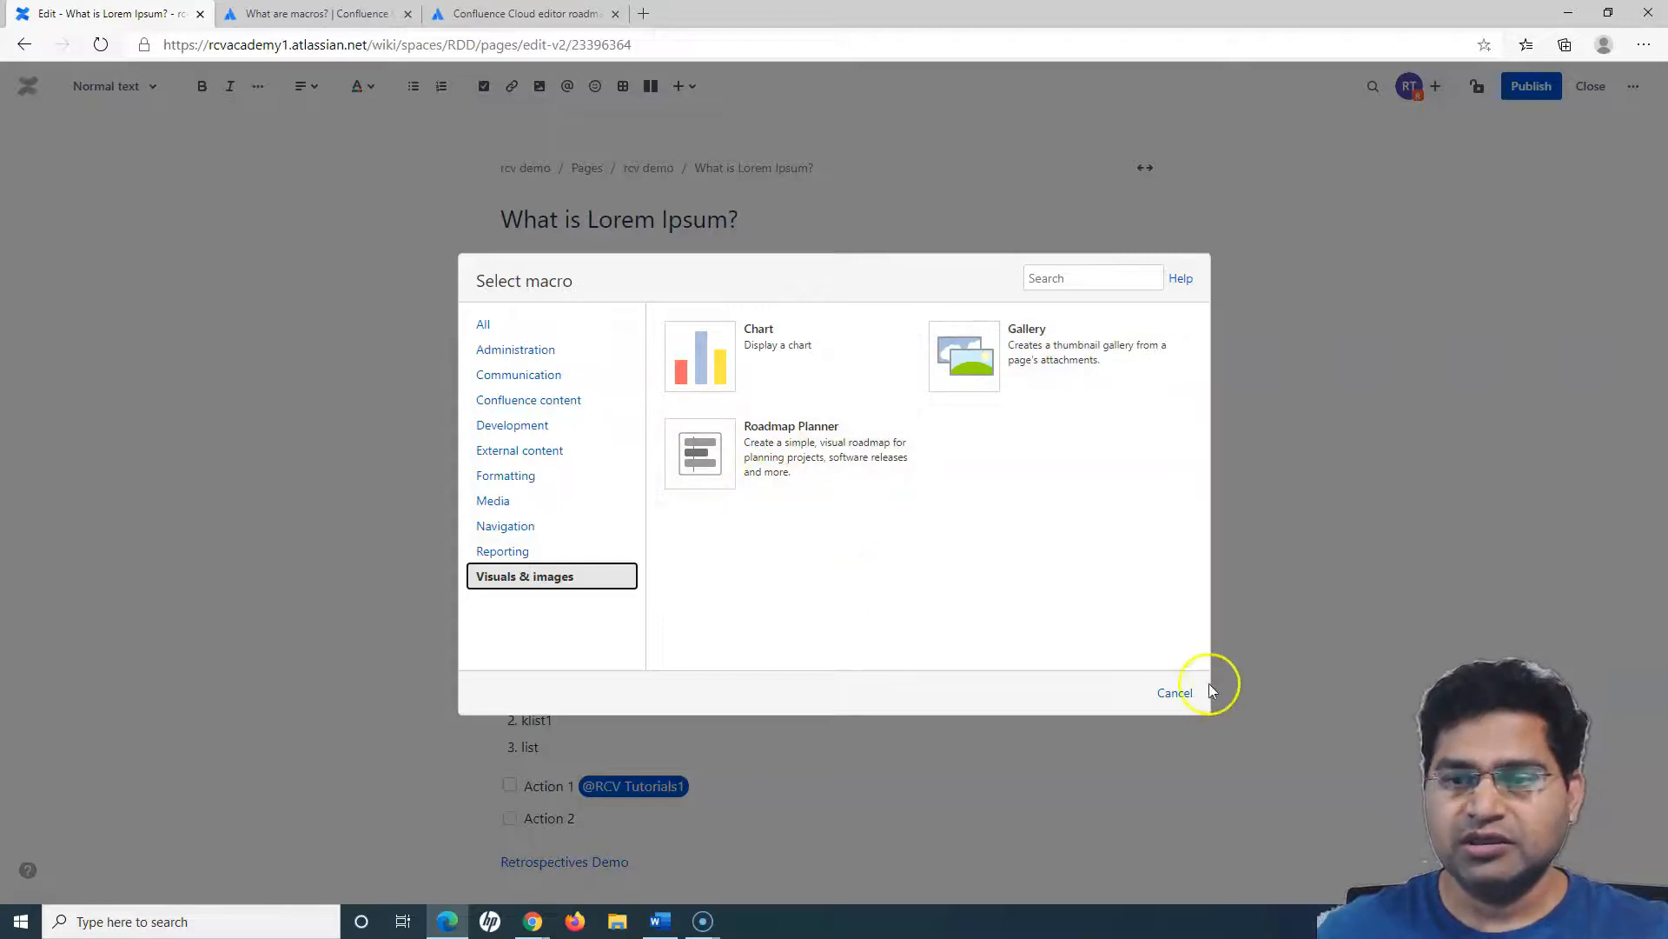
{"action": "left_click", "coordinate": [1181, 695]}
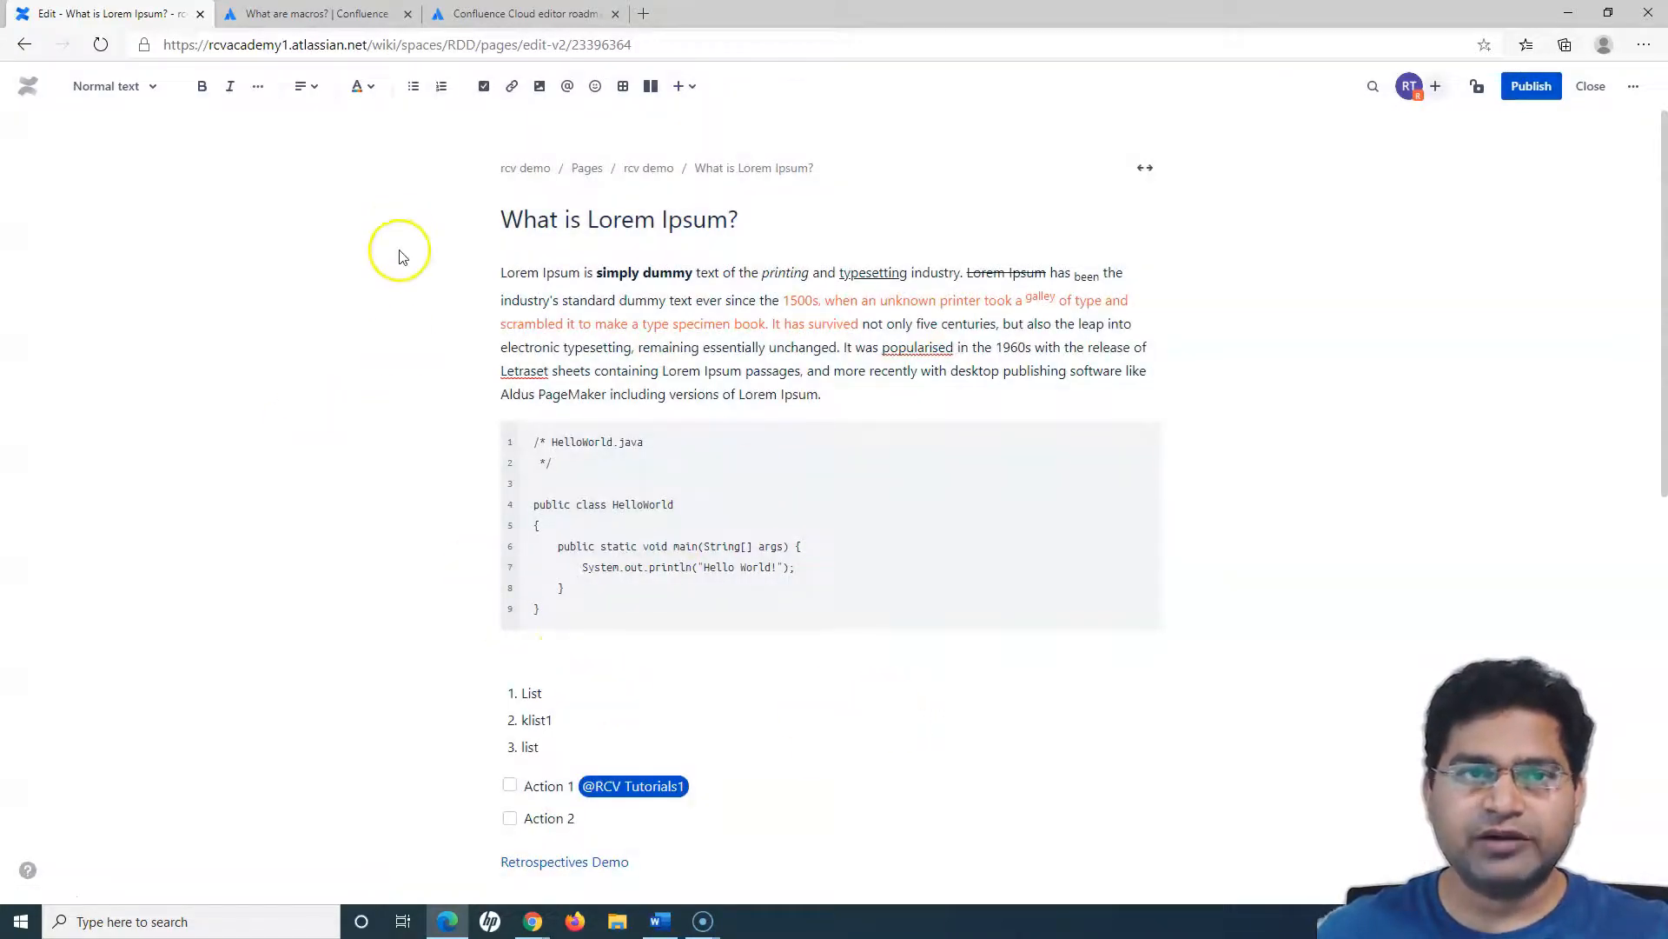
- Switch to the "What are macros?" support article and read how macros extend pages and which are limited to the legacy editor
{"action": "scroll", "coordinate": [474, 565], "scroll_direction": "down", "scroll_amount": 1}
{"action": "scroll", "coordinate": [465, 595], "scroll_direction": "down", "scroll_amount": 6}
{"action": "scroll", "coordinate": [402, 298], "scroll_direction": "up", "scroll_amount": 7}
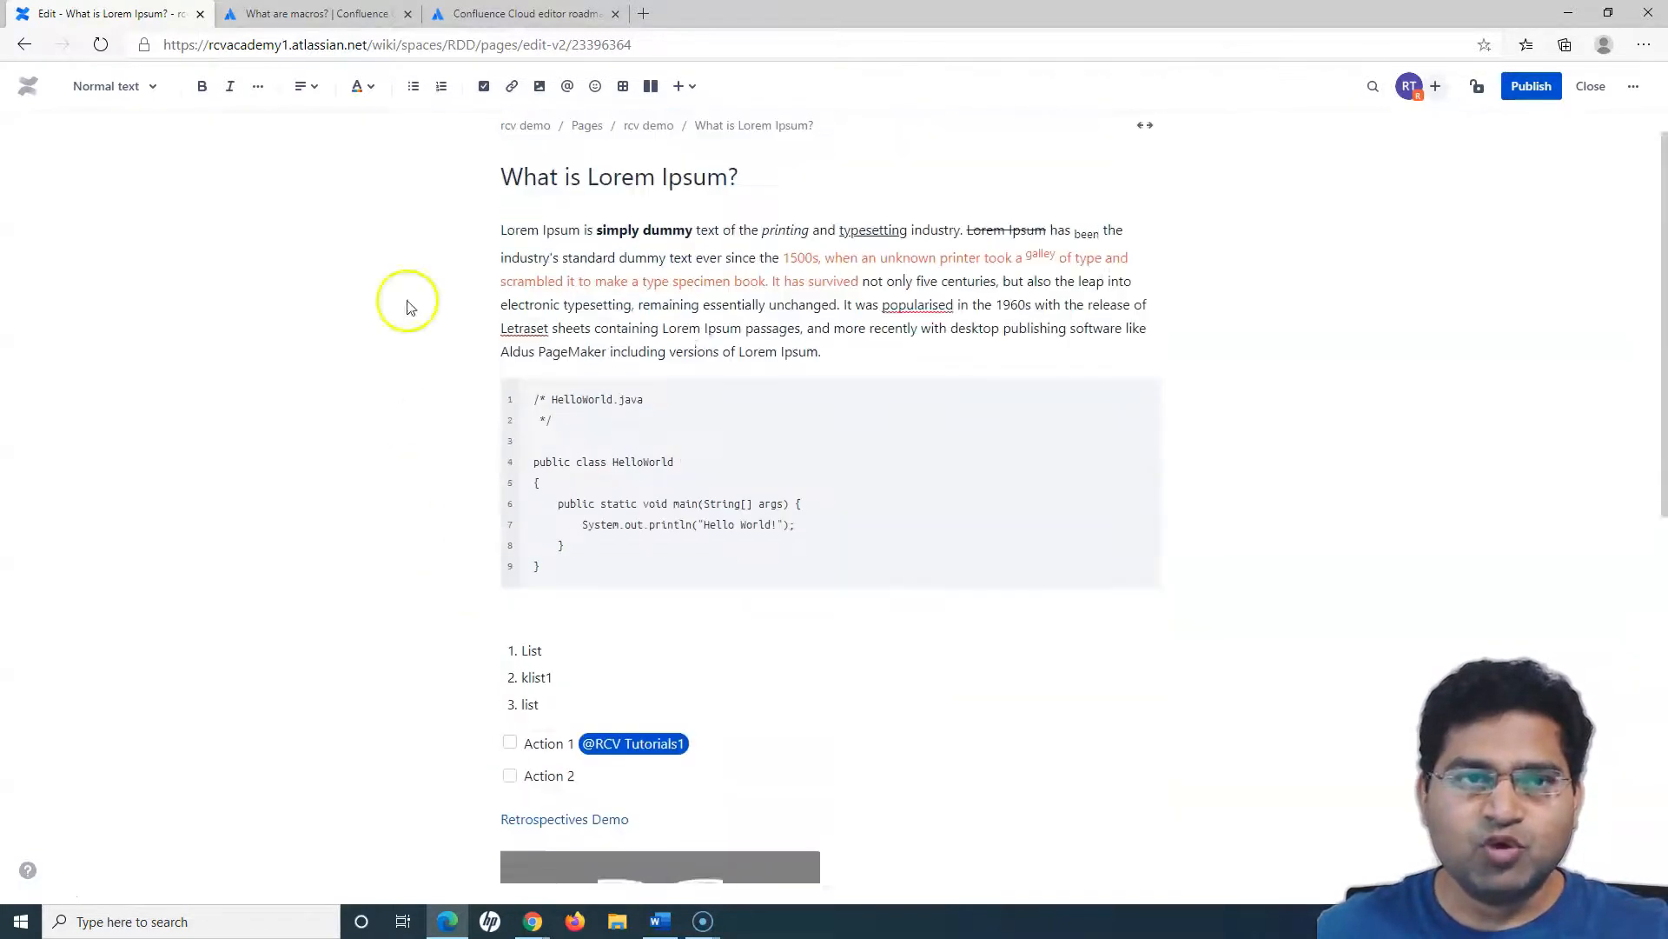
{"action": "left_click", "coordinate": [318, 15]}
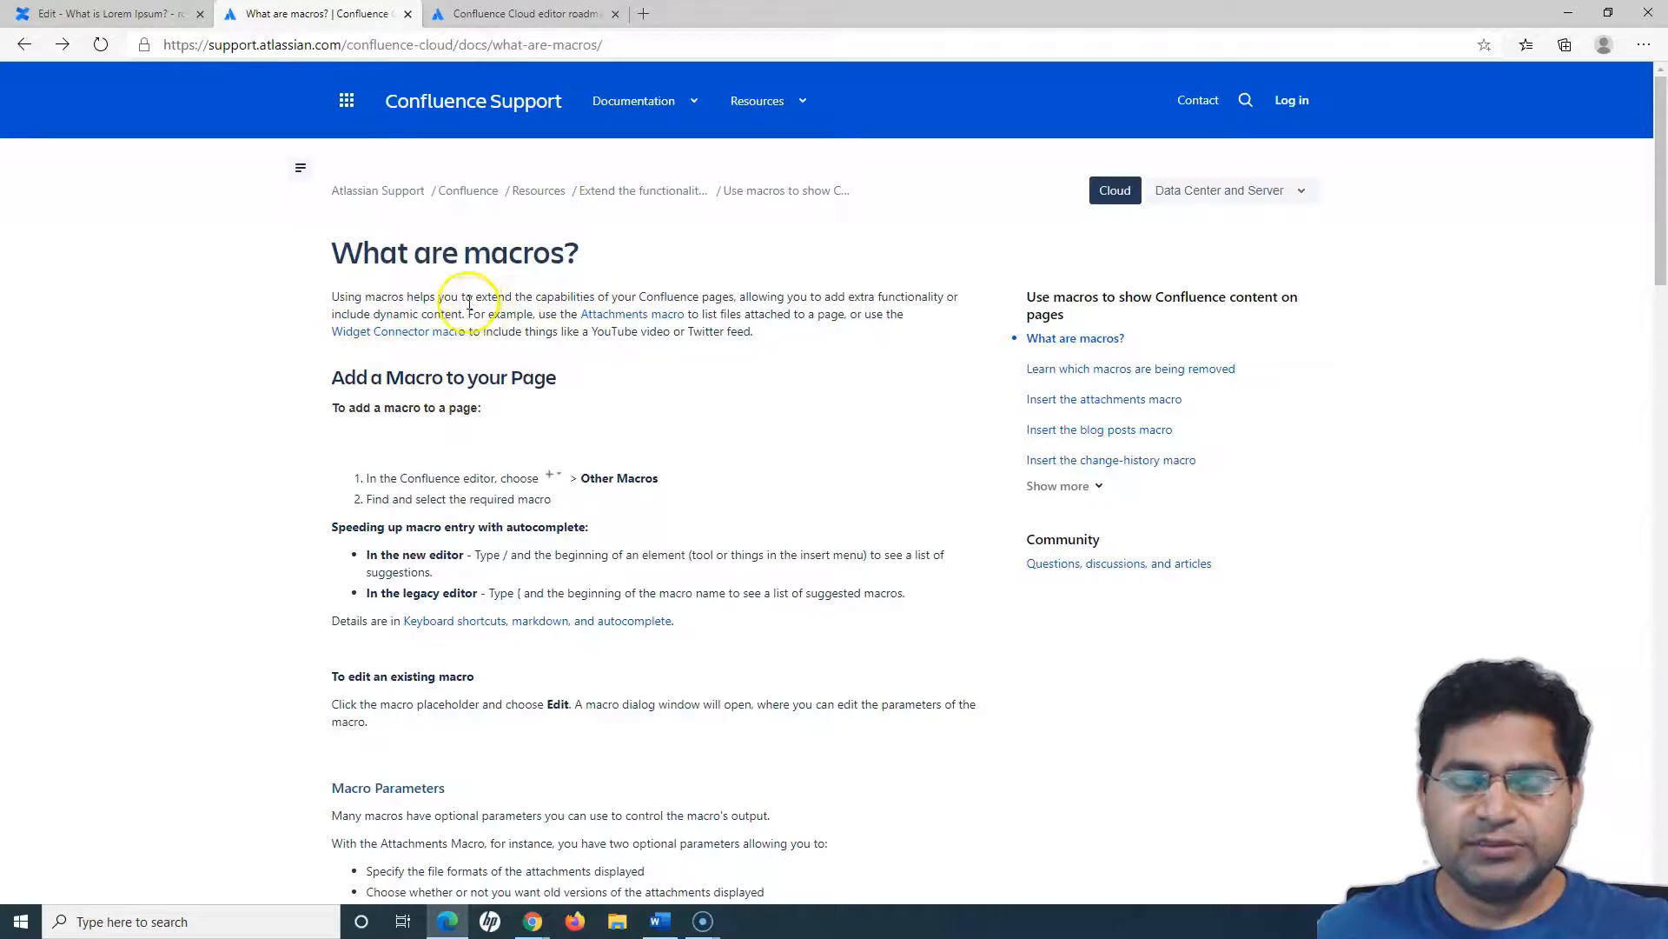
{"action": "left_click_drag", "start_coordinate": [624, 294], "coordinate": [718, 295]}
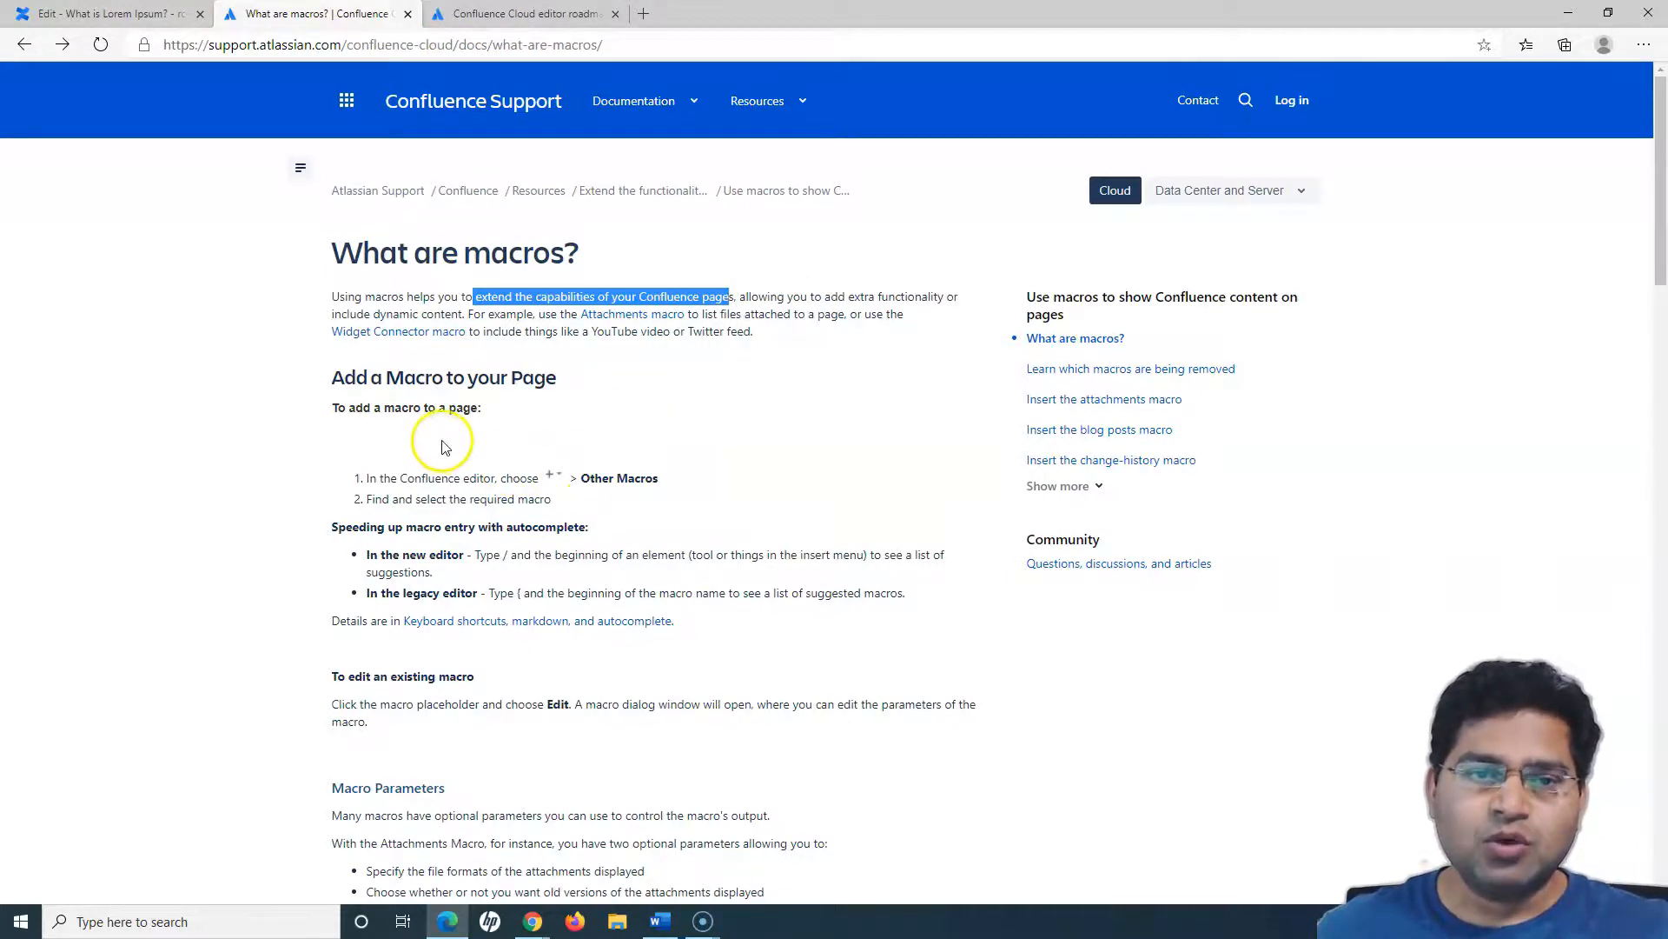
{"action": "scroll", "coordinate": [743, 481], "scroll_direction": "down", "scroll_amount": 10}
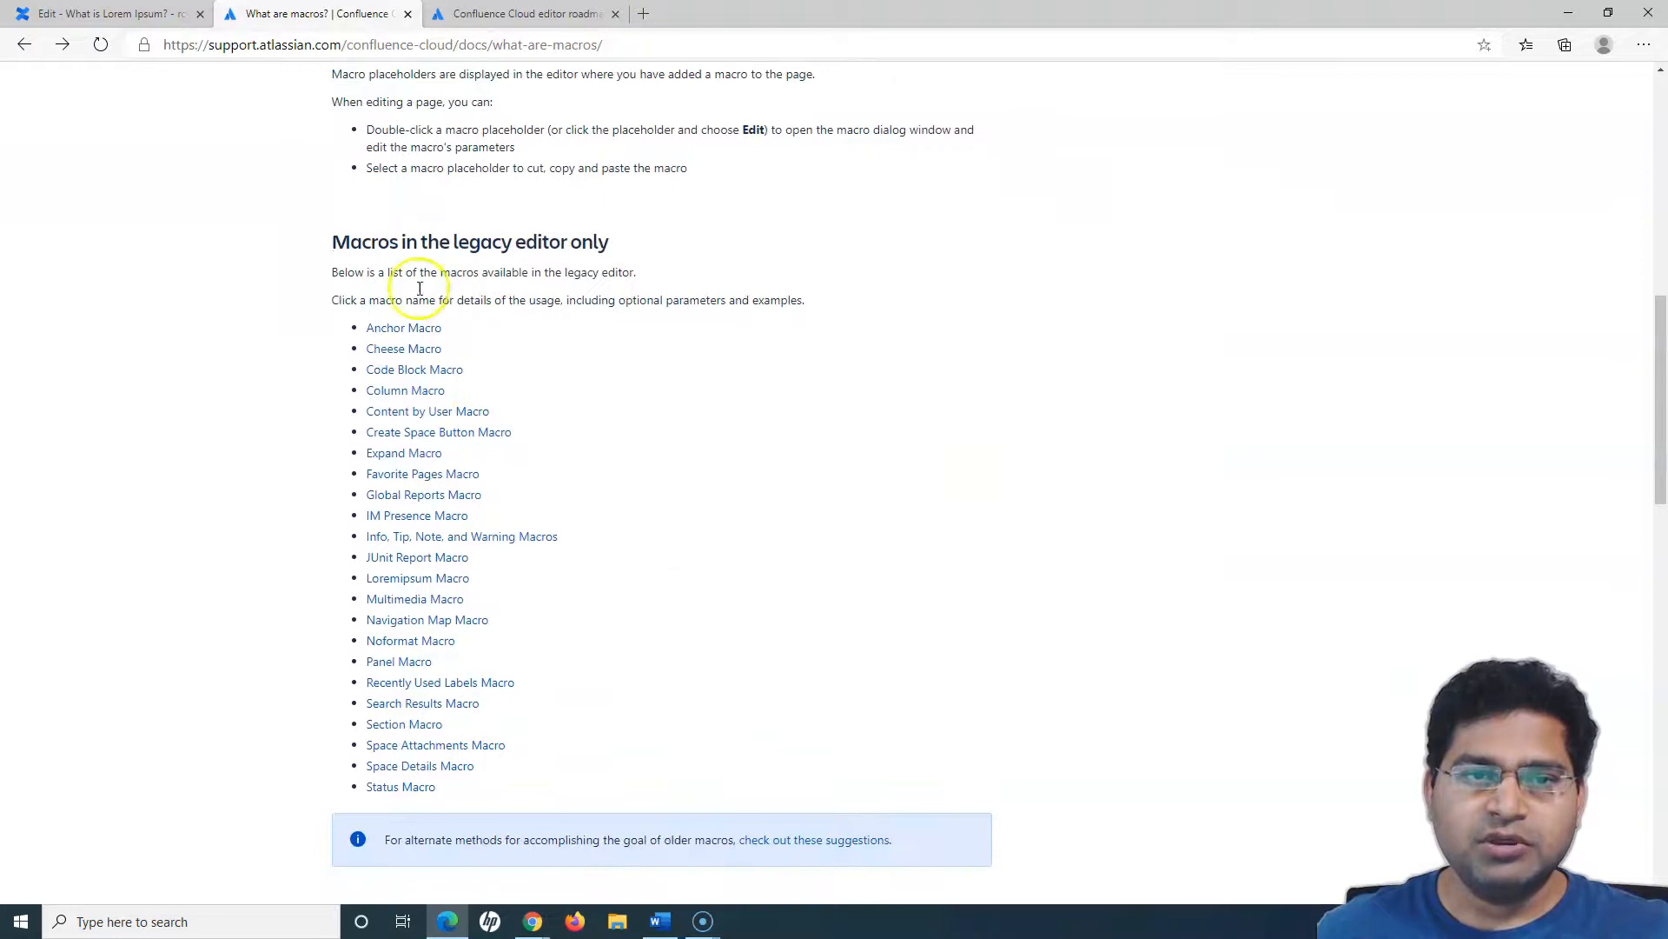
- Read the "Macros in the legacy editor only" section of the support article
{"action": "left_click_drag", "start_coordinate": [327, 241], "coordinate": [627, 276]}
{"action": "left_click", "coordinate": [628, 278]}
{"action": "left_click_drag", "start_coordinate": [350, 243], "coordinate": [641, 288]}
{"action": "left_click", "coordinate": [643, 292]}
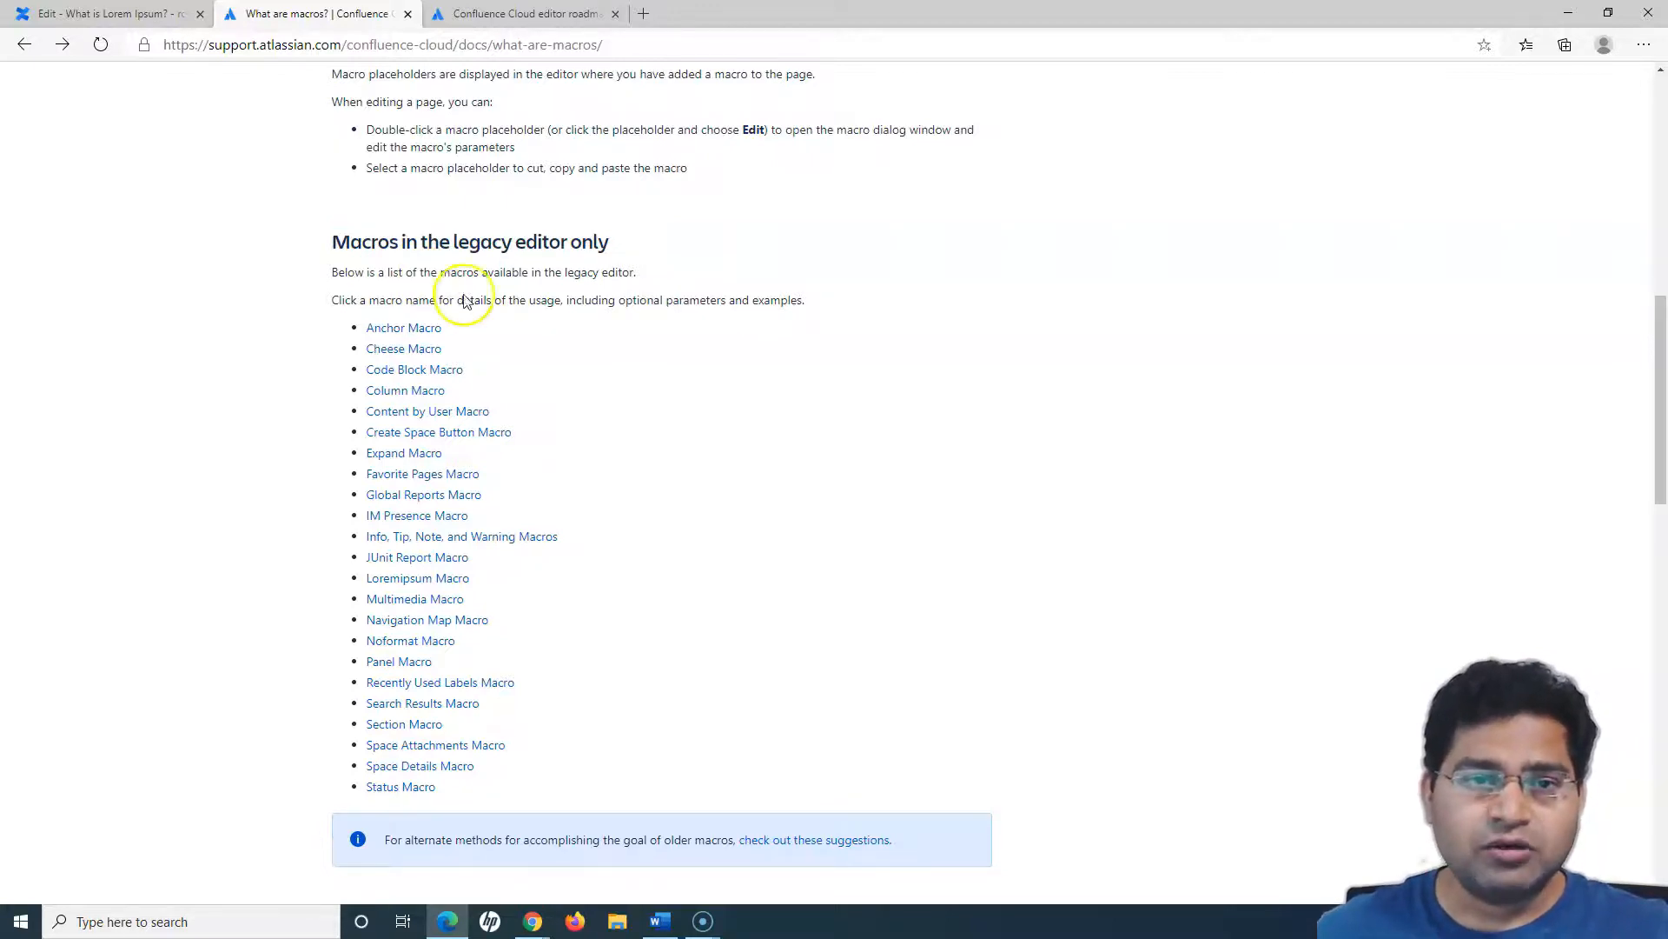
{"action": "left_click_drag", "start_coordinate": [509, 239], "coordinate": [696, 298]}
{"action": "left_click", "coordinate": [698, 302]}
- Review the list of macros available in both editors and the alternate-methods note for older macros
{"action": "scroll", "coordinate": [712, 487], "scroll_direction": "down", "scroll_amount": 7}
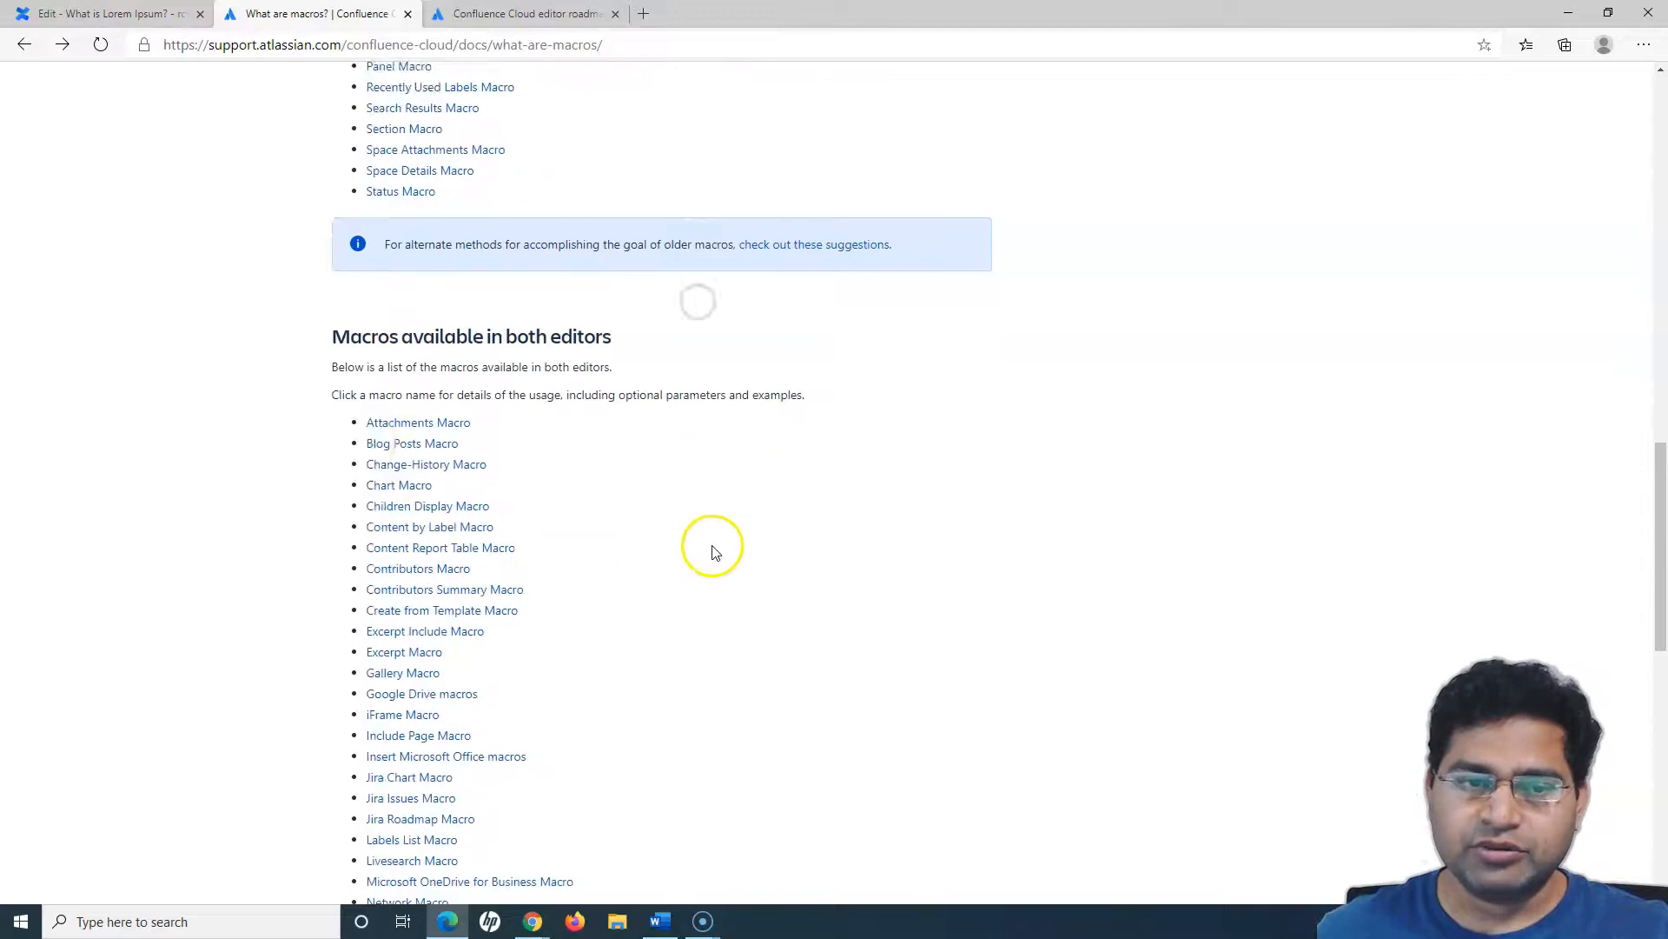
{"action": "left_click_drag", "start_coordinate": [322, 301], "coordinate": [550, 352]}
{"action": "left_click", "coordinate": [550, 352]}
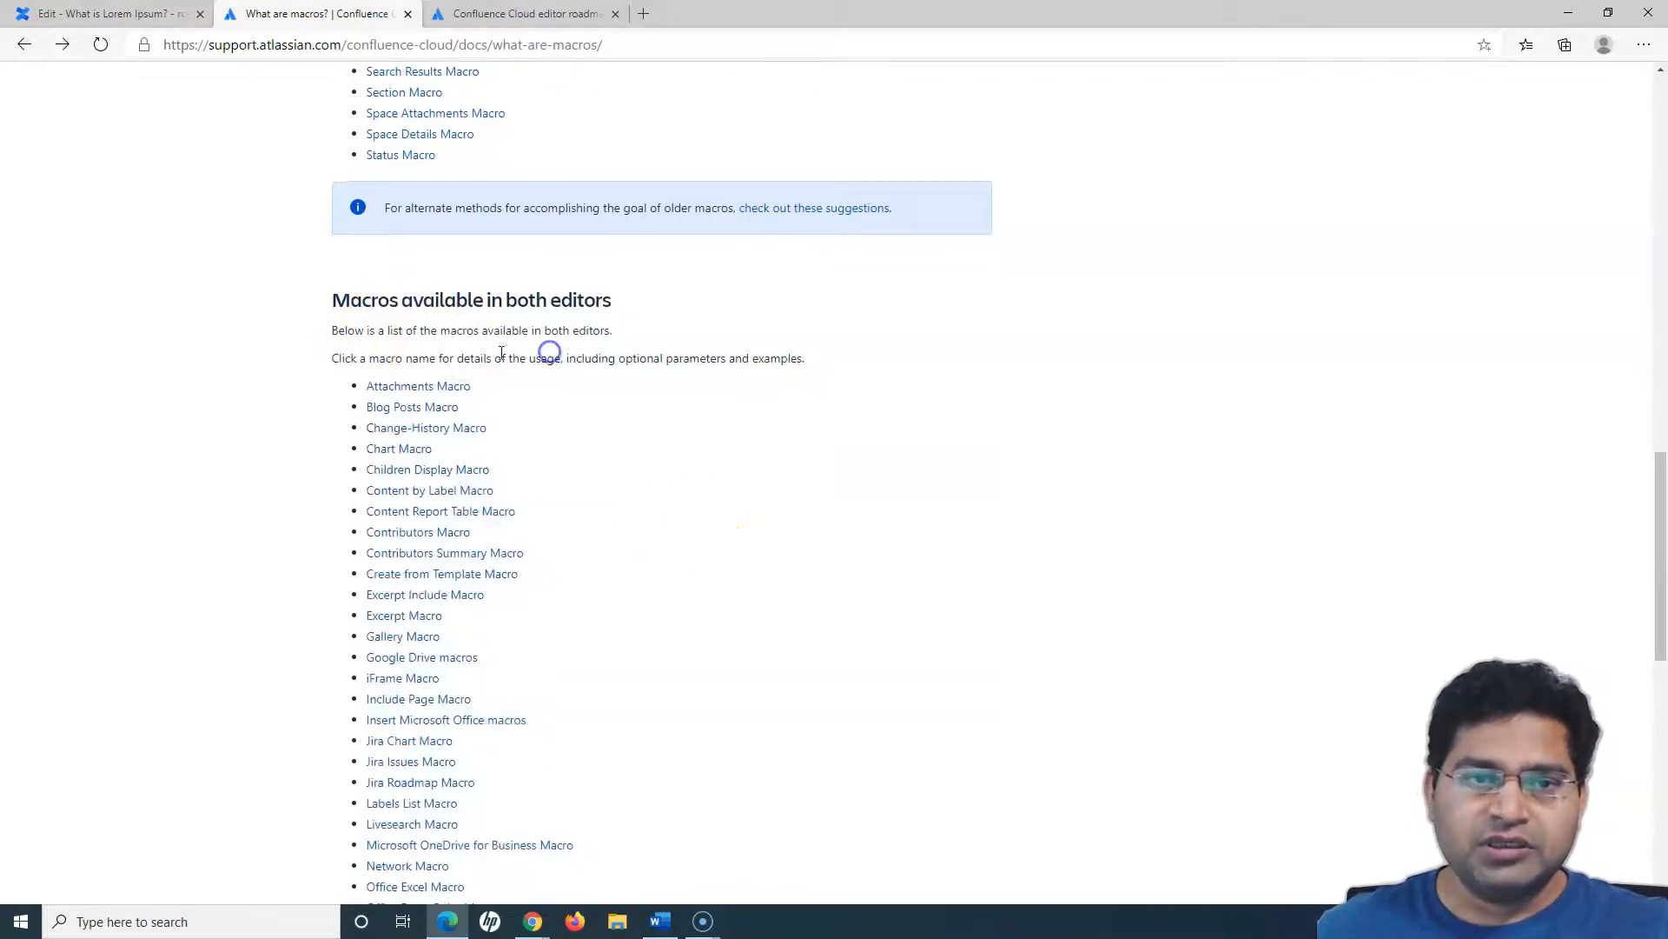
{"action": "left_click_drag", "start_coordinate": [320, 311], "coordinate": [563, 343]}
{"action": "left_click", "coordinate": [563, 342]}
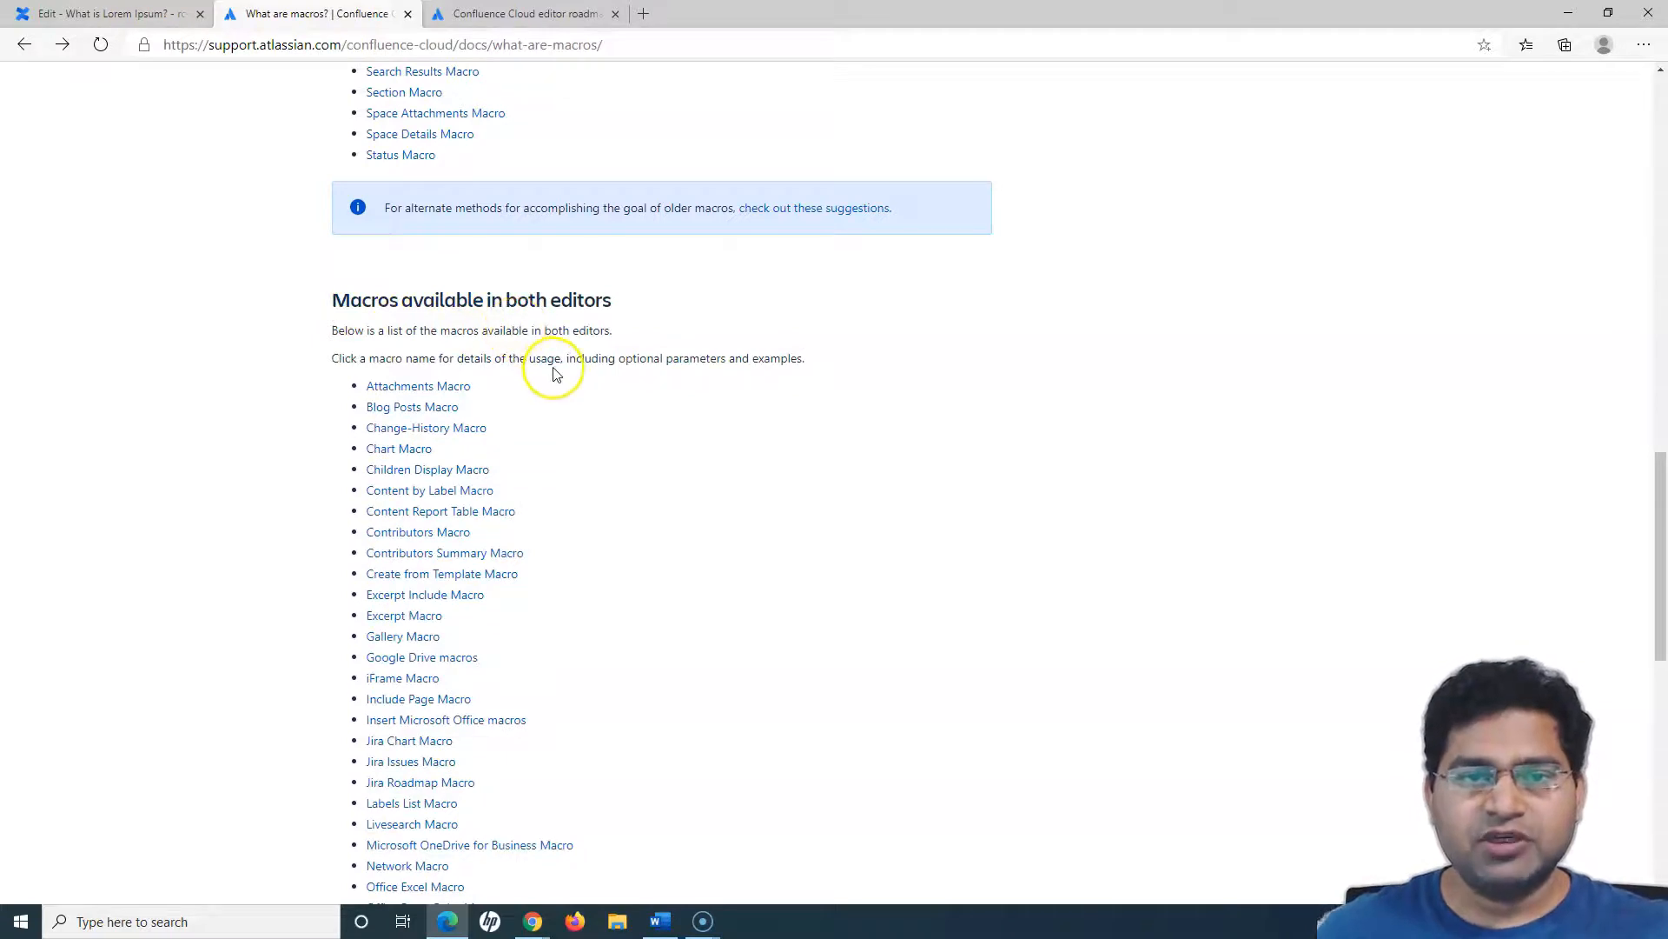
{"action": "scroll", "coordinate": [556, 374], "scroll_direction": "up", "scroll_amount": 4}
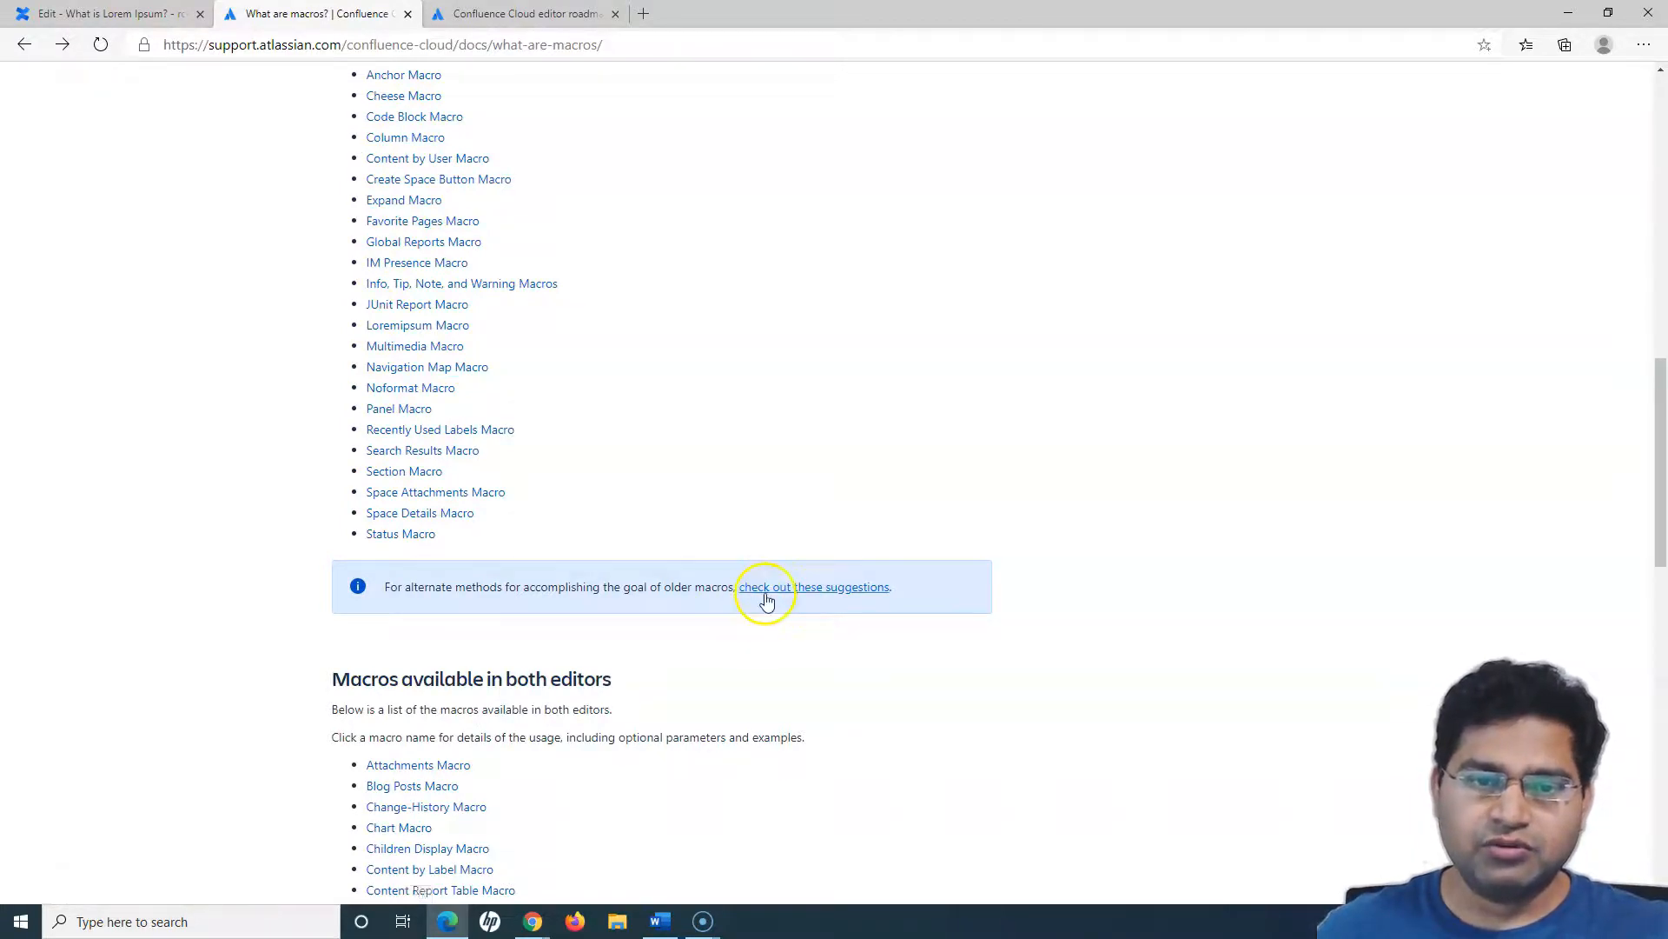
{"action": "scroll", "coordinate": [695, 643], "scroll_direction": "down", "scroll_amount": 12}
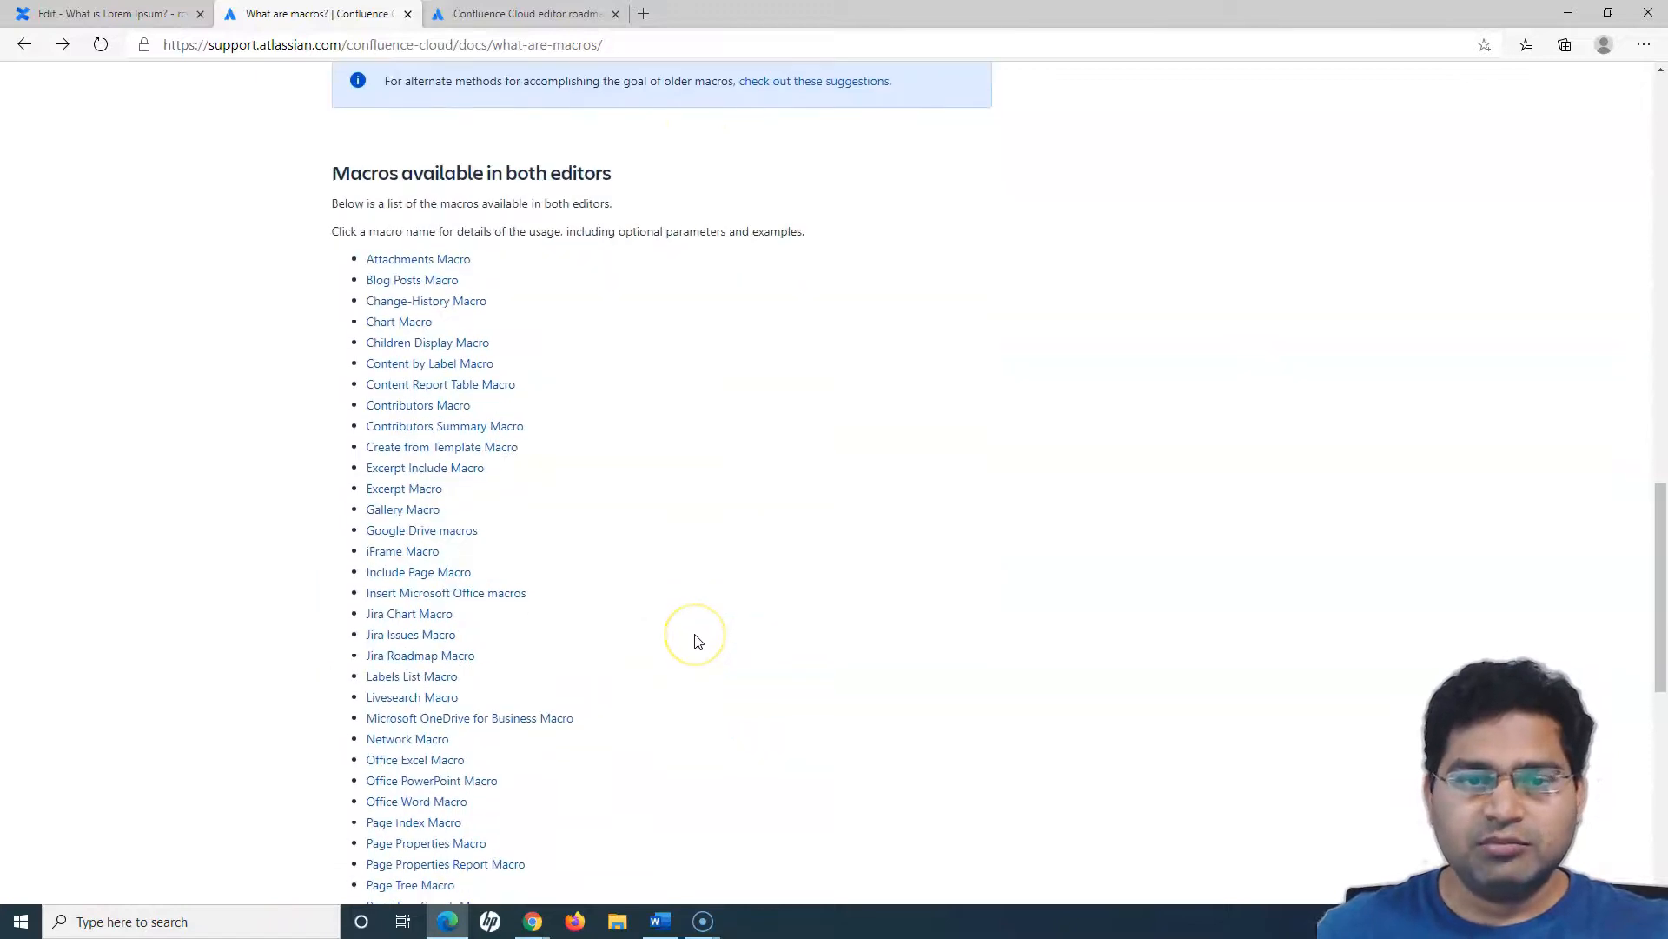
{"action": "scroll", "coordinate": [730, 697], "scroll_direction": "down", "scroll_amount": 2}
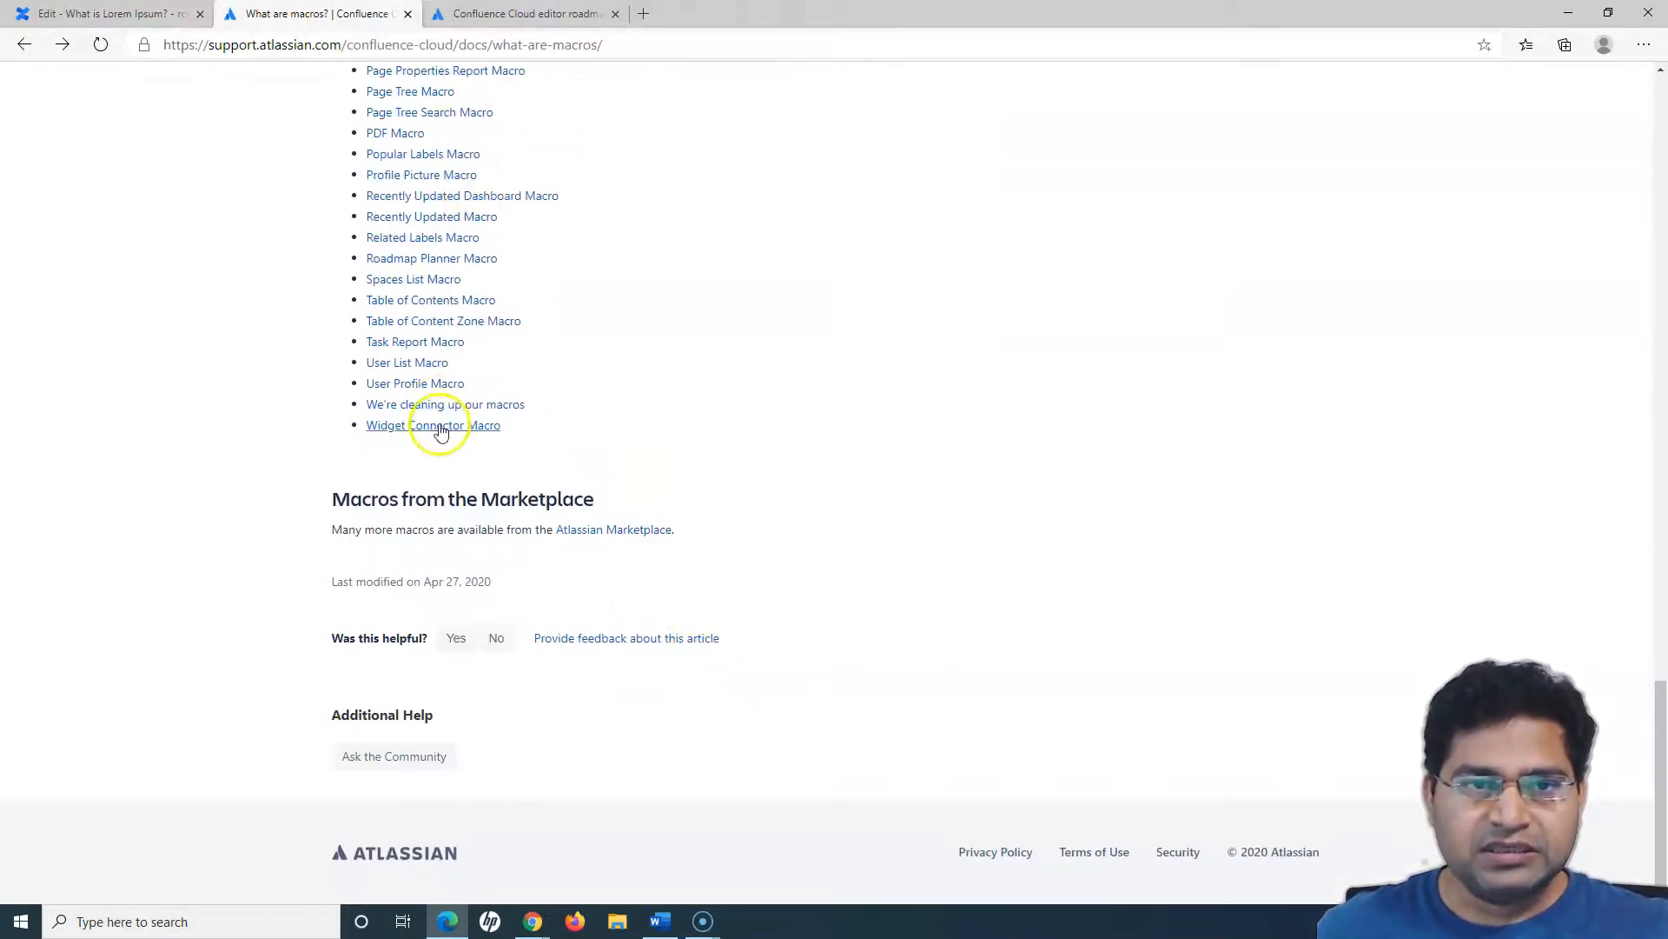
{"action": "scroll", "coordinate": [435, 409], "scroll_direction": "up", "scroll_amount": 1}
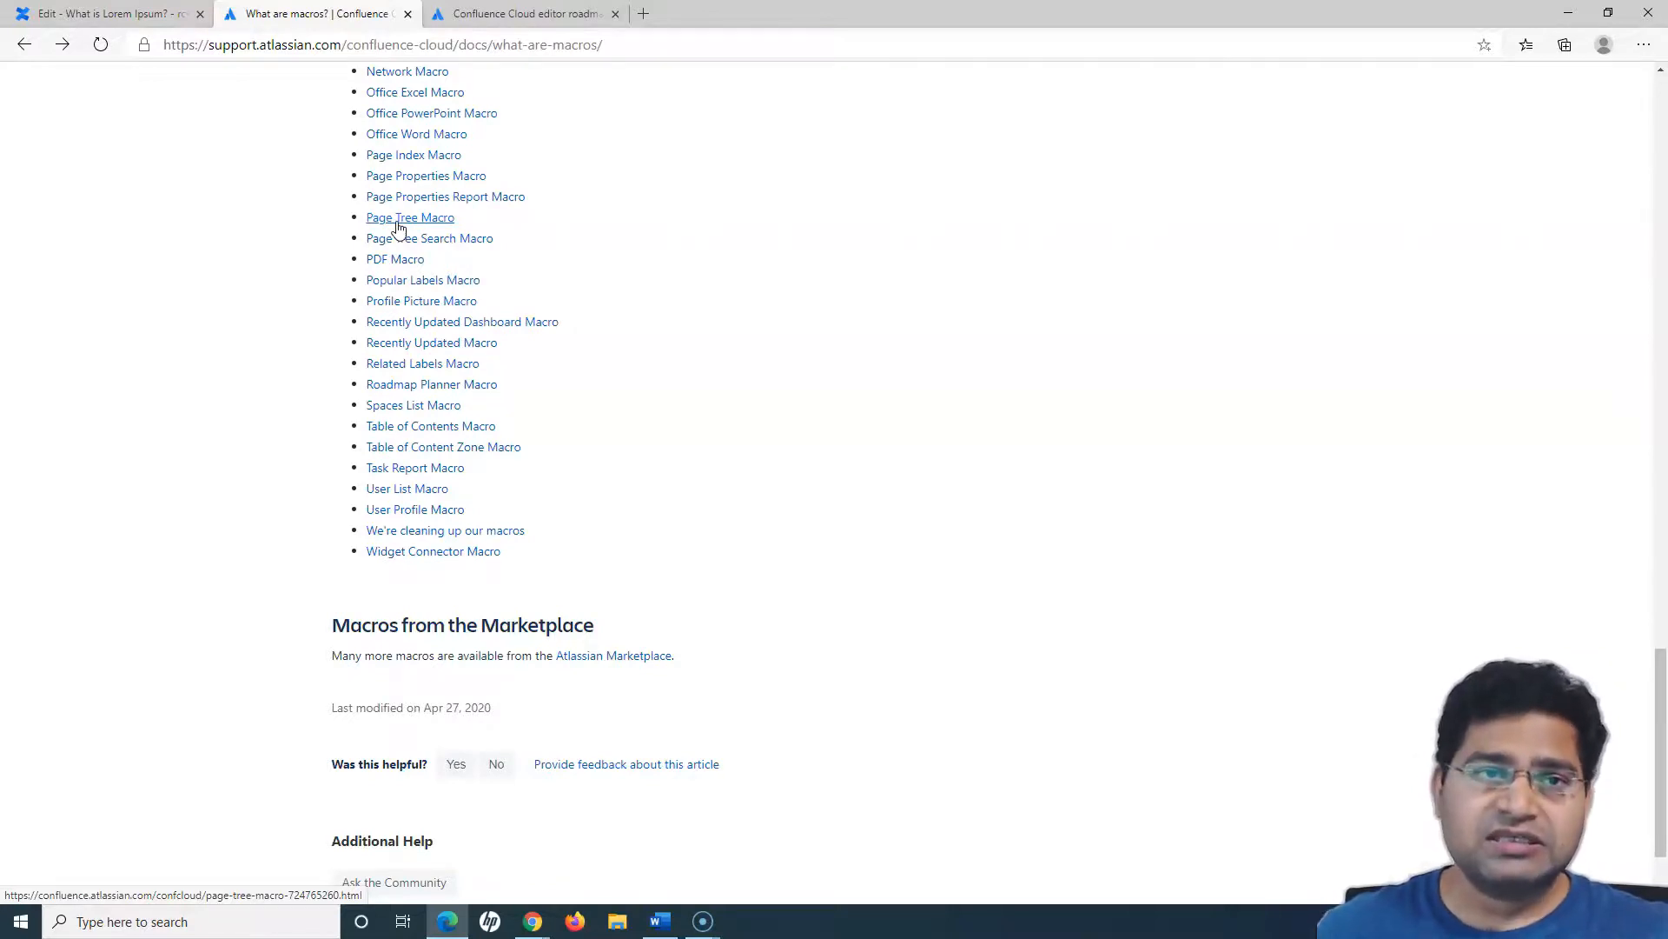
- Return to editing the "What is Lorem Ipsum?" page and replace the slash above the Contributors macro with a warning panel reading "This is warning"
{"action": "left_click", "coordinate": [98, 14]}
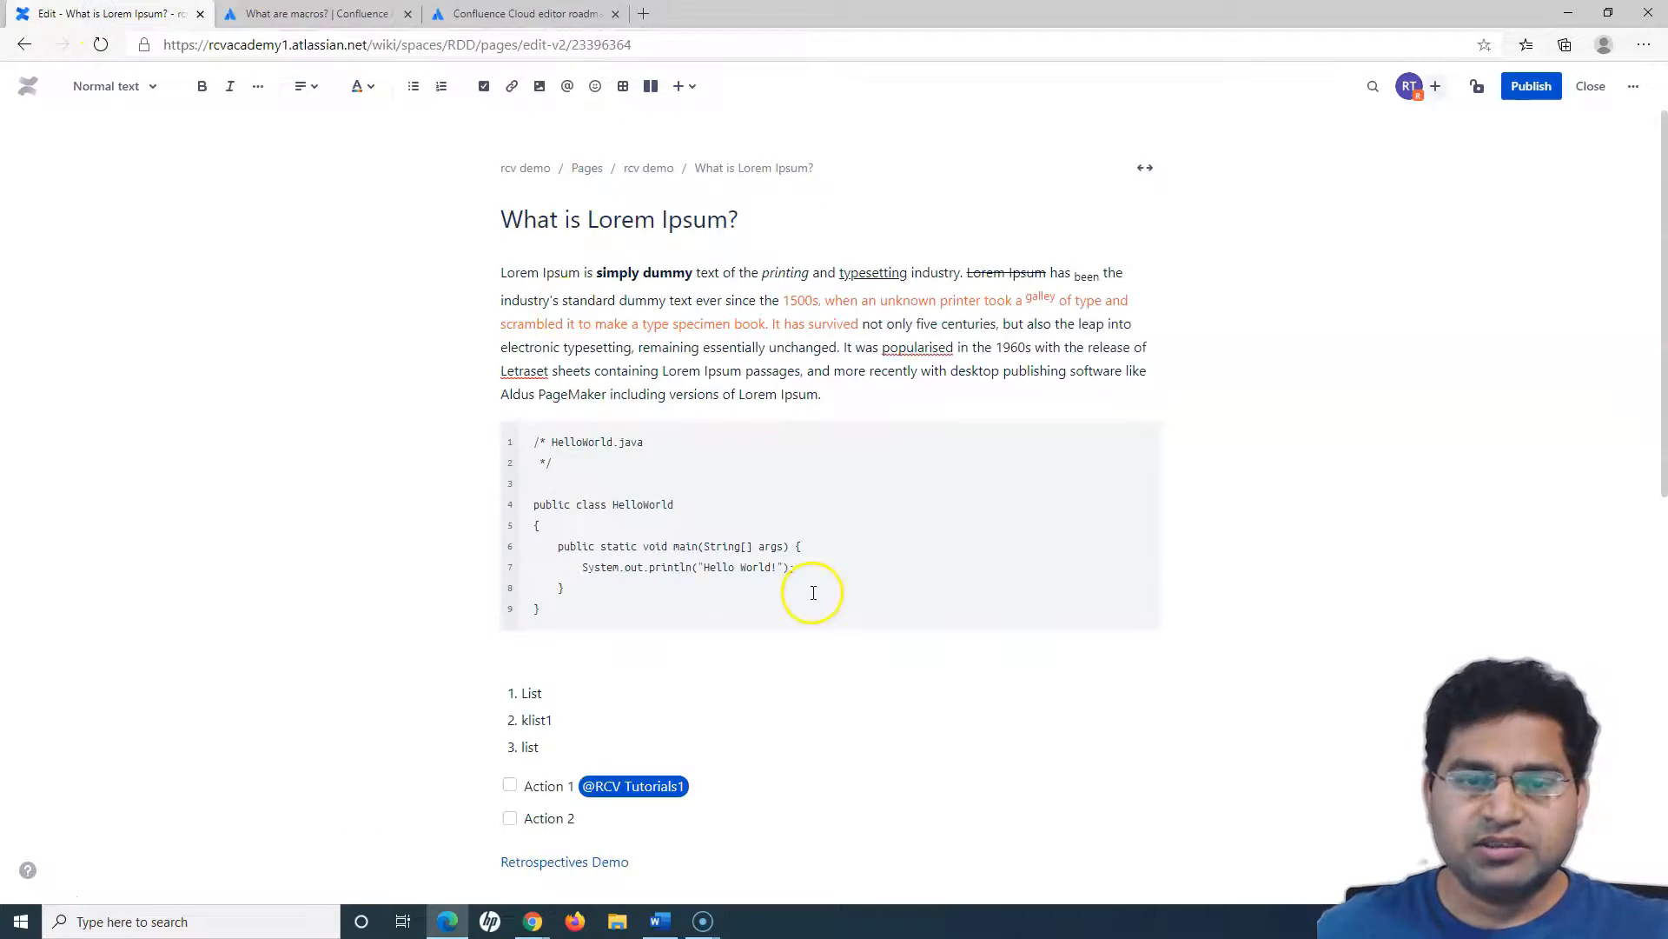
{"action": "scroll", "coordinate": [808, 590], "scroll_direction": "down", "scroll_amount": 7}
{"action": "scroll", "coordinate": [807, 592], "scroll_direction": "down", "scroll_amount": 1}
{"action": "left_click", "coordinate": [627, 662]}
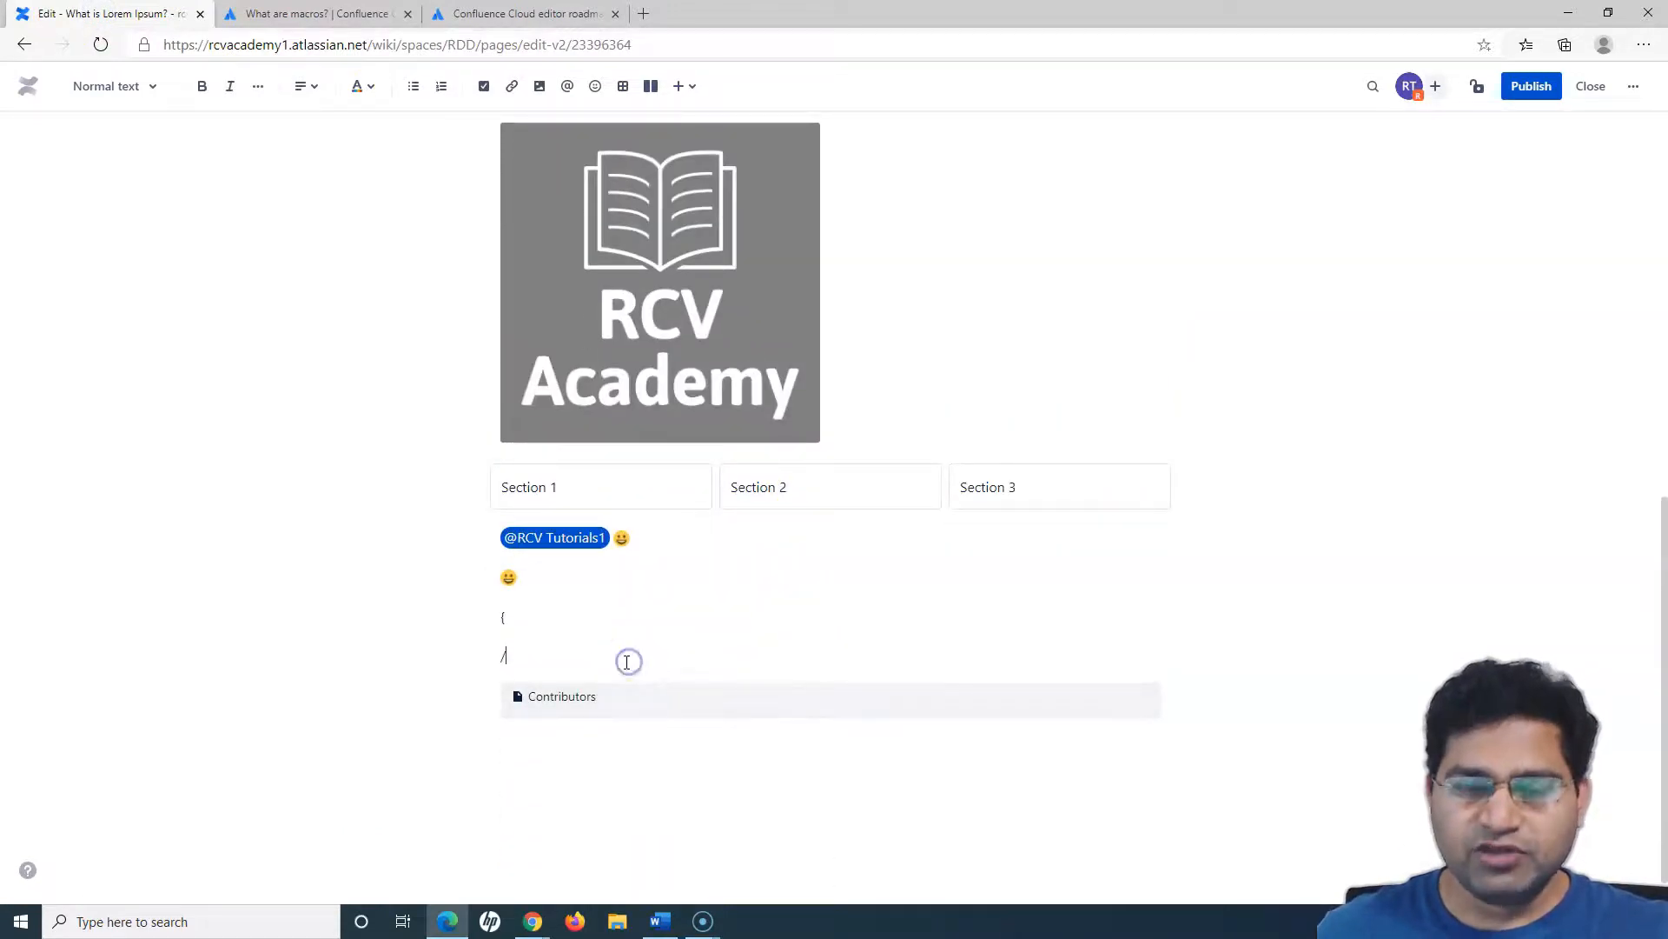
{"action": "key", "text": "BackSpace"}
{"action": "type", "text": "/"}
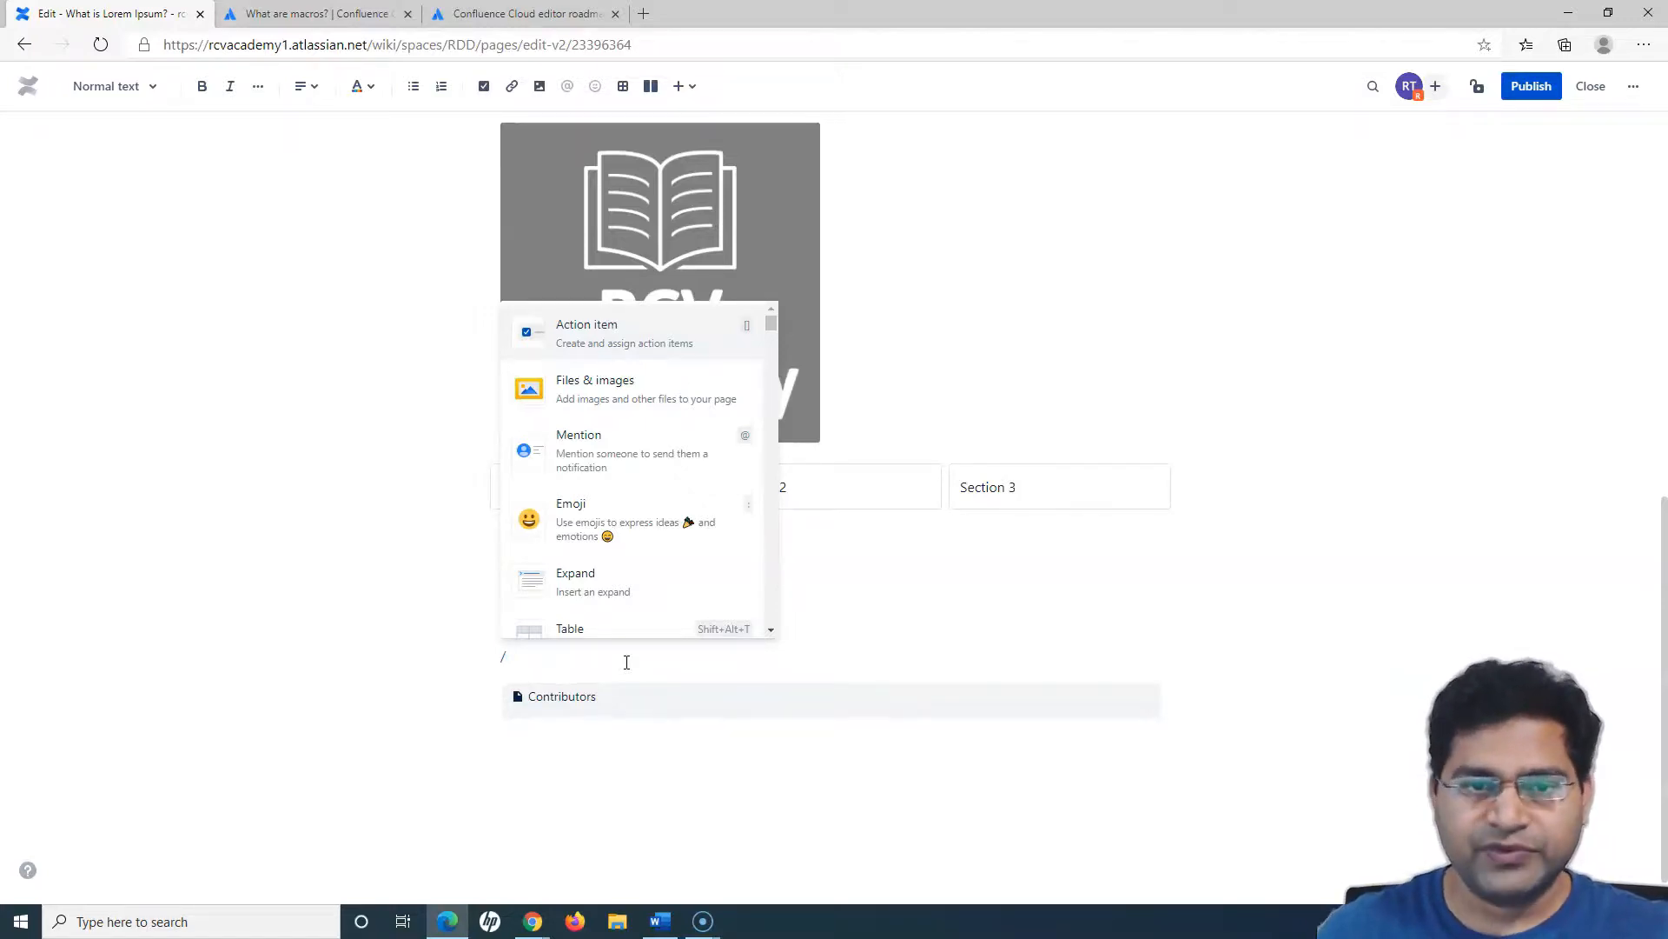
{"action": "scroll", "coordinate": [678, 462], "scroll_direction": "down", "scroll_amount": 6}
{"action": "scroll", "coordinate": [652, 551], "scroll_direction": "down", "scroll_amount": 5}
{"action": "scroll", "coordinate": [652, 574], "scroll_direction": "up", "scroll_amount": 3}
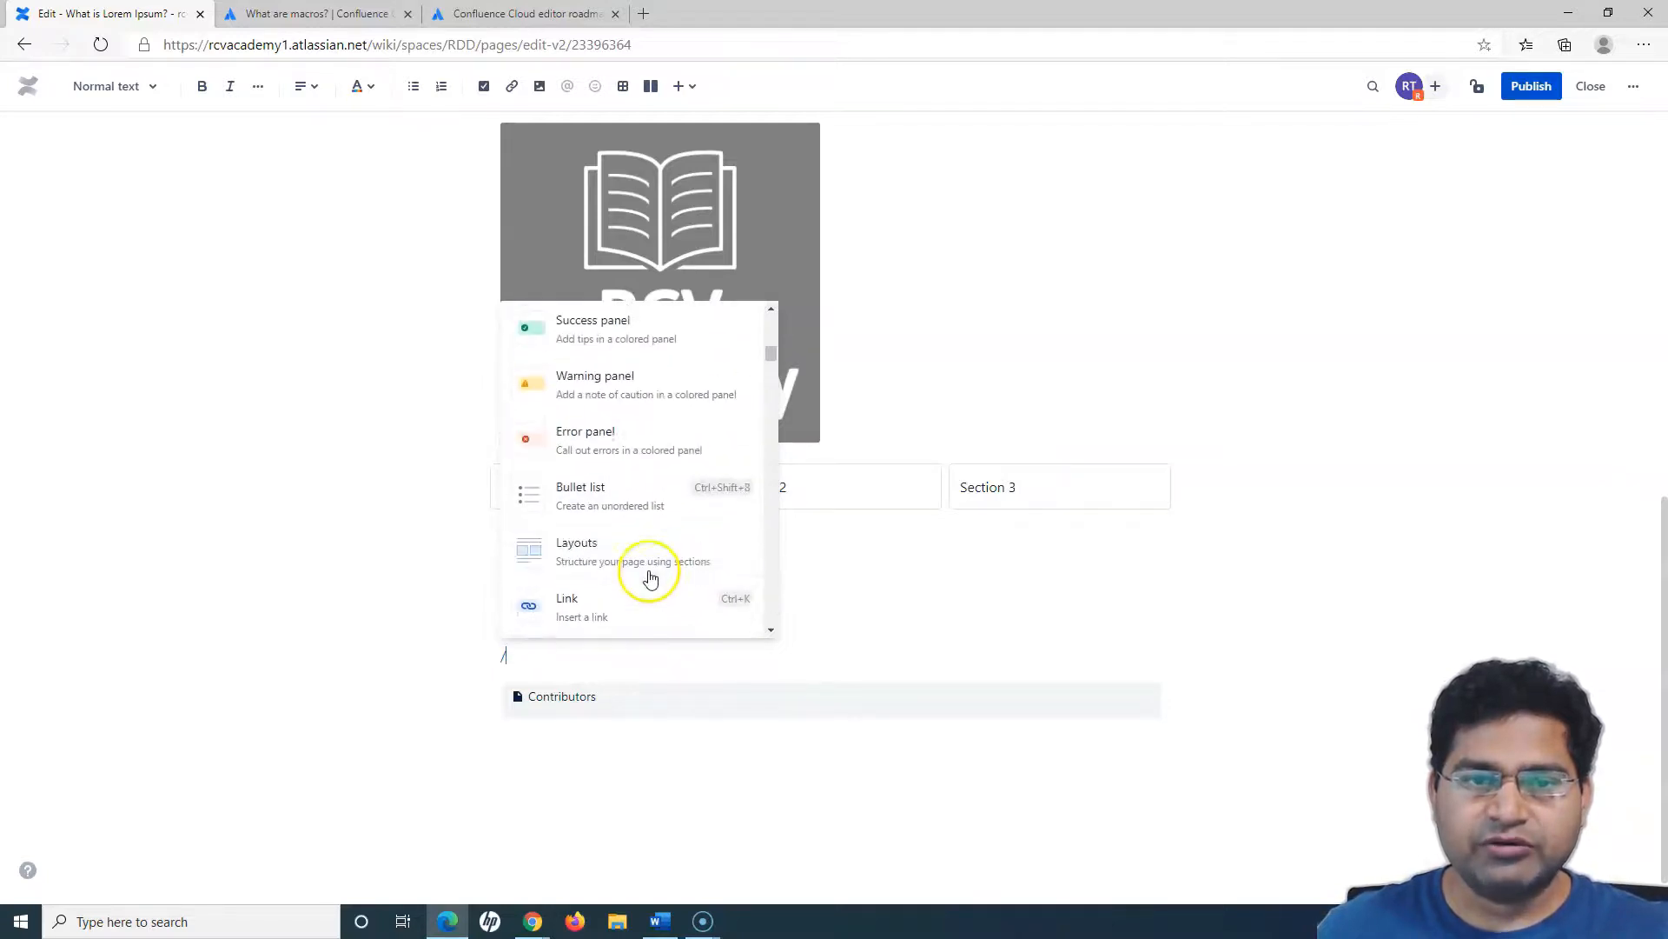
{"action": "scroll", "coordinate": [622, 469], "scroll_direction": "up", "scroll_amount": 3}
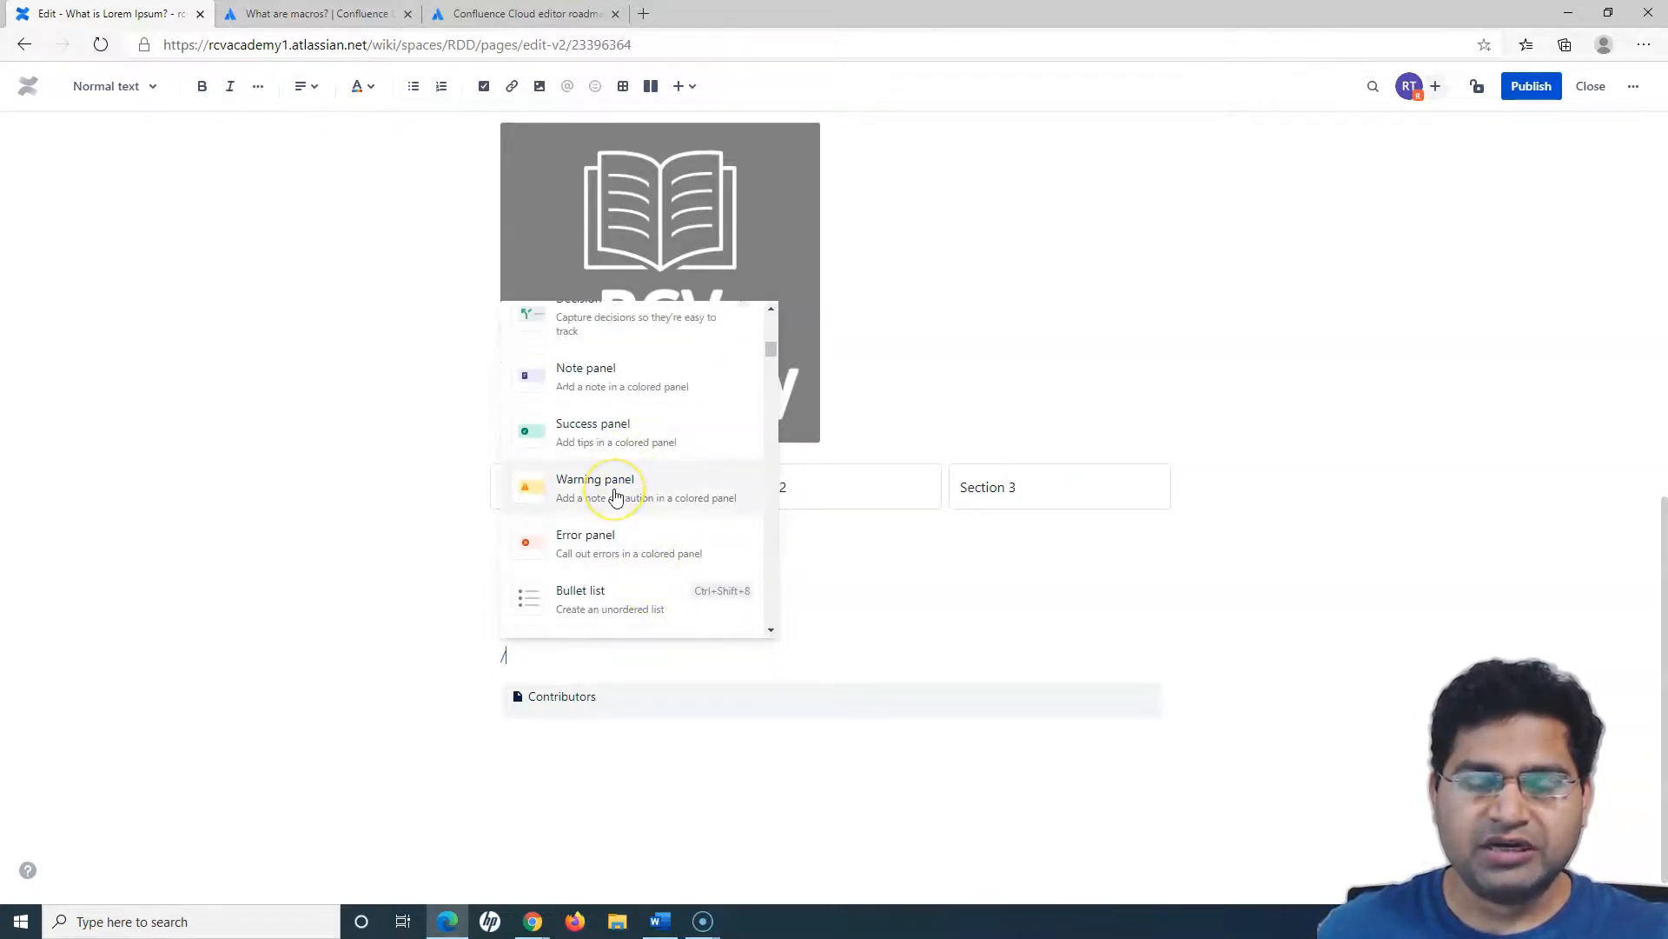
{"action": "left_click", "coordinate": [615, 494]}
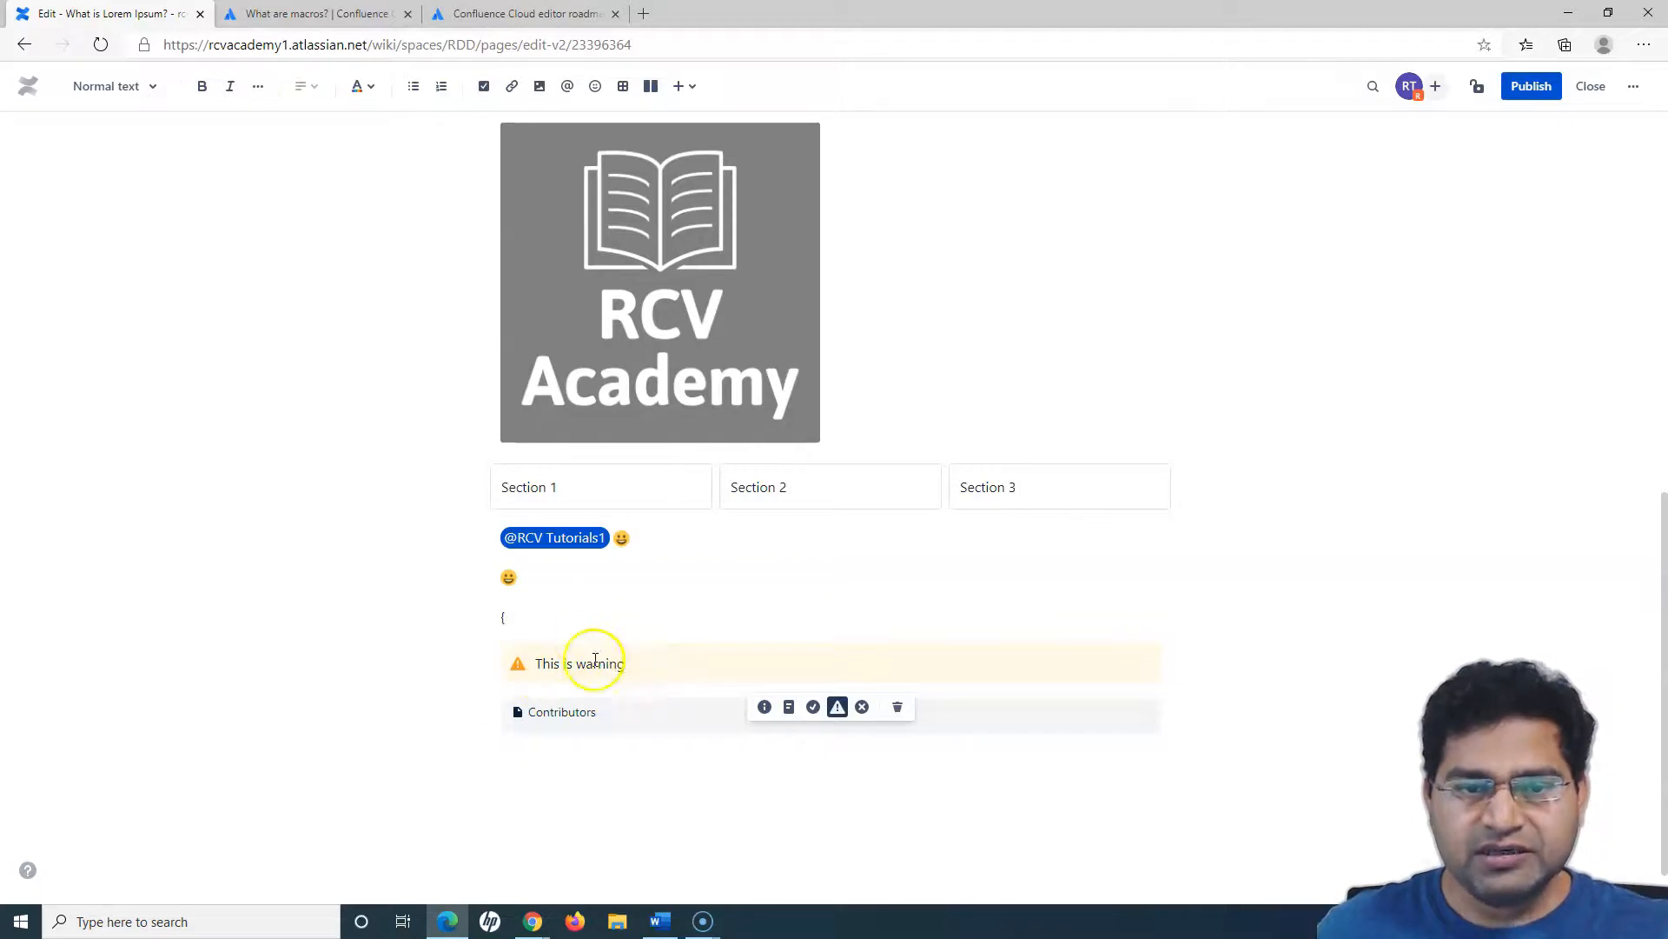
- Try the info, success, note and warning styles on the "This is warning" panel, and set it to the error style
{"action": "left_click", "coordinate": [764, 708]}
{"action": "left_click", "coordinate": [812, 708]}
{"action": "left_click", "coordinate": [789, 708]}
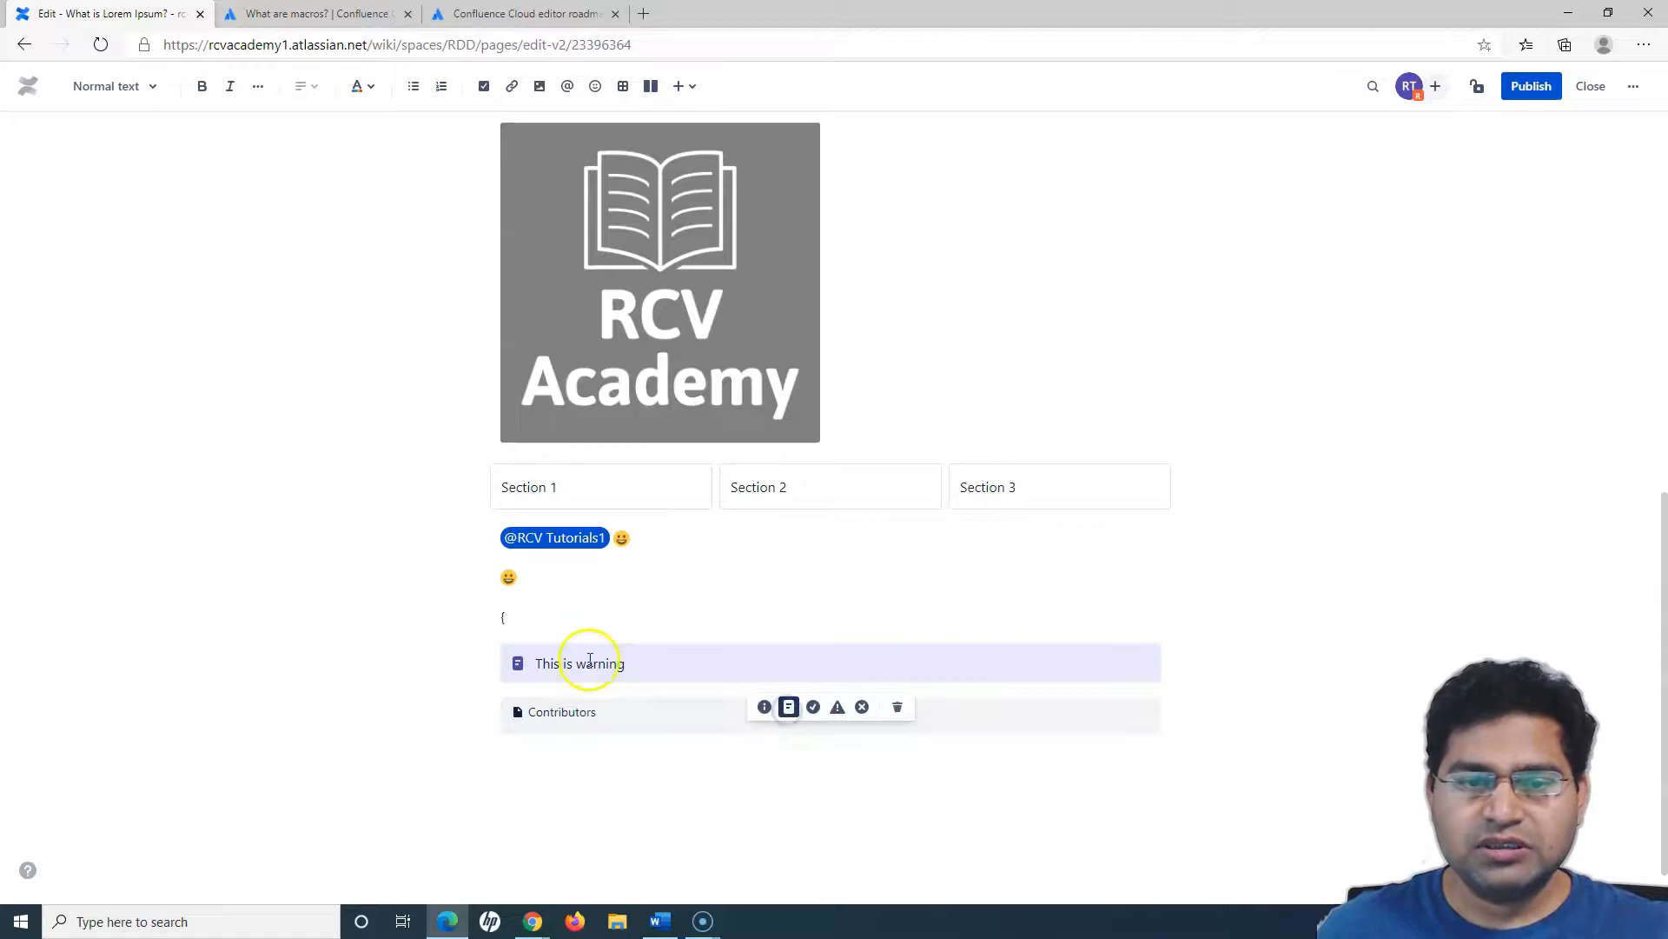
{"action": "left_click", "coordinate": [837, 708]}
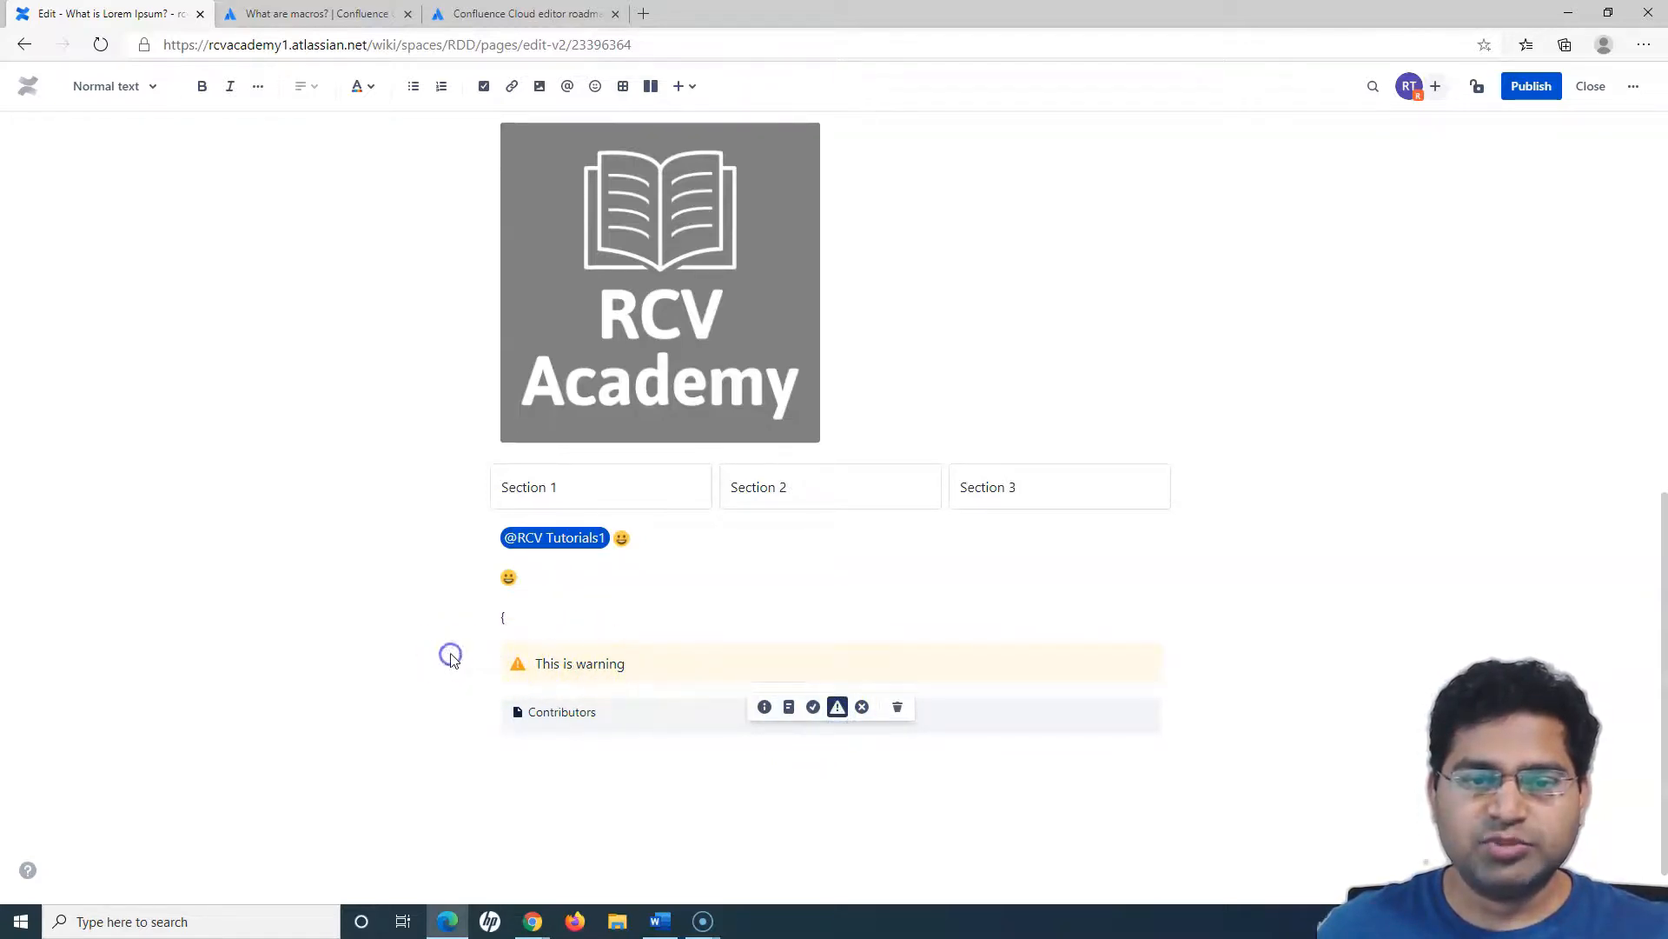
{"action": "left_click", "coordinate": [864, 709]}
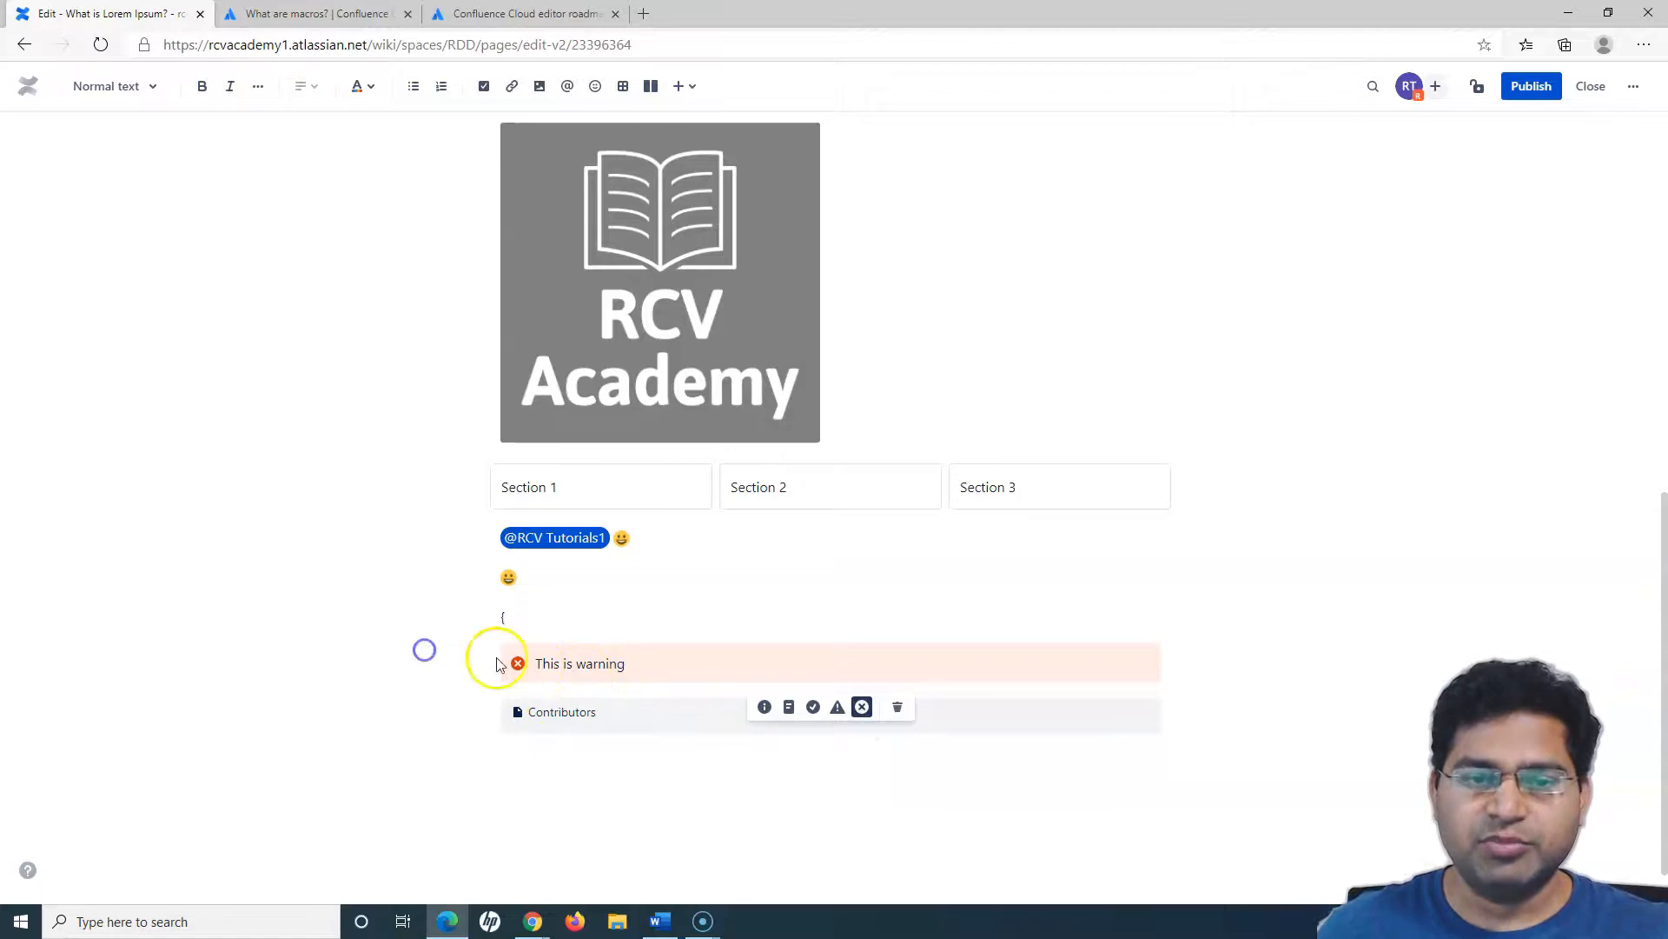
- Switch to the "What are macros?" article and read the end of the macro list and the "Macros from the Marketplace" section
{"action": "left_click", "coordinate": [335, 14]}
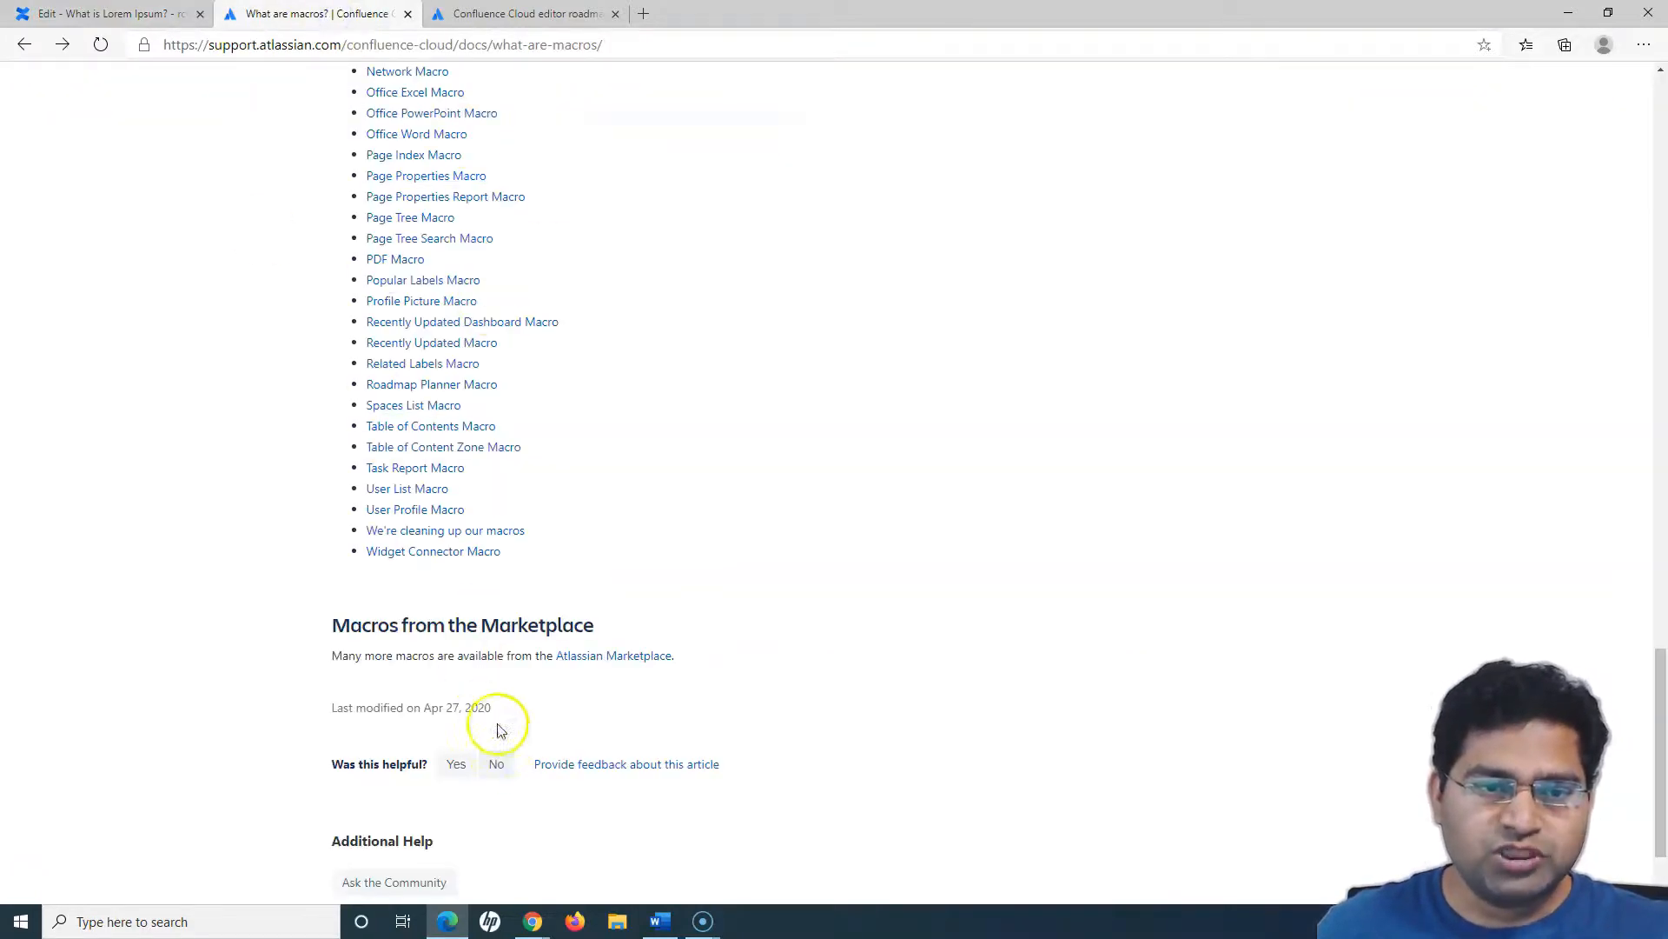
{"action": "scroll", "coordinate": [428, 591], "scroll_direction": "up", "scroll_amount": 1}
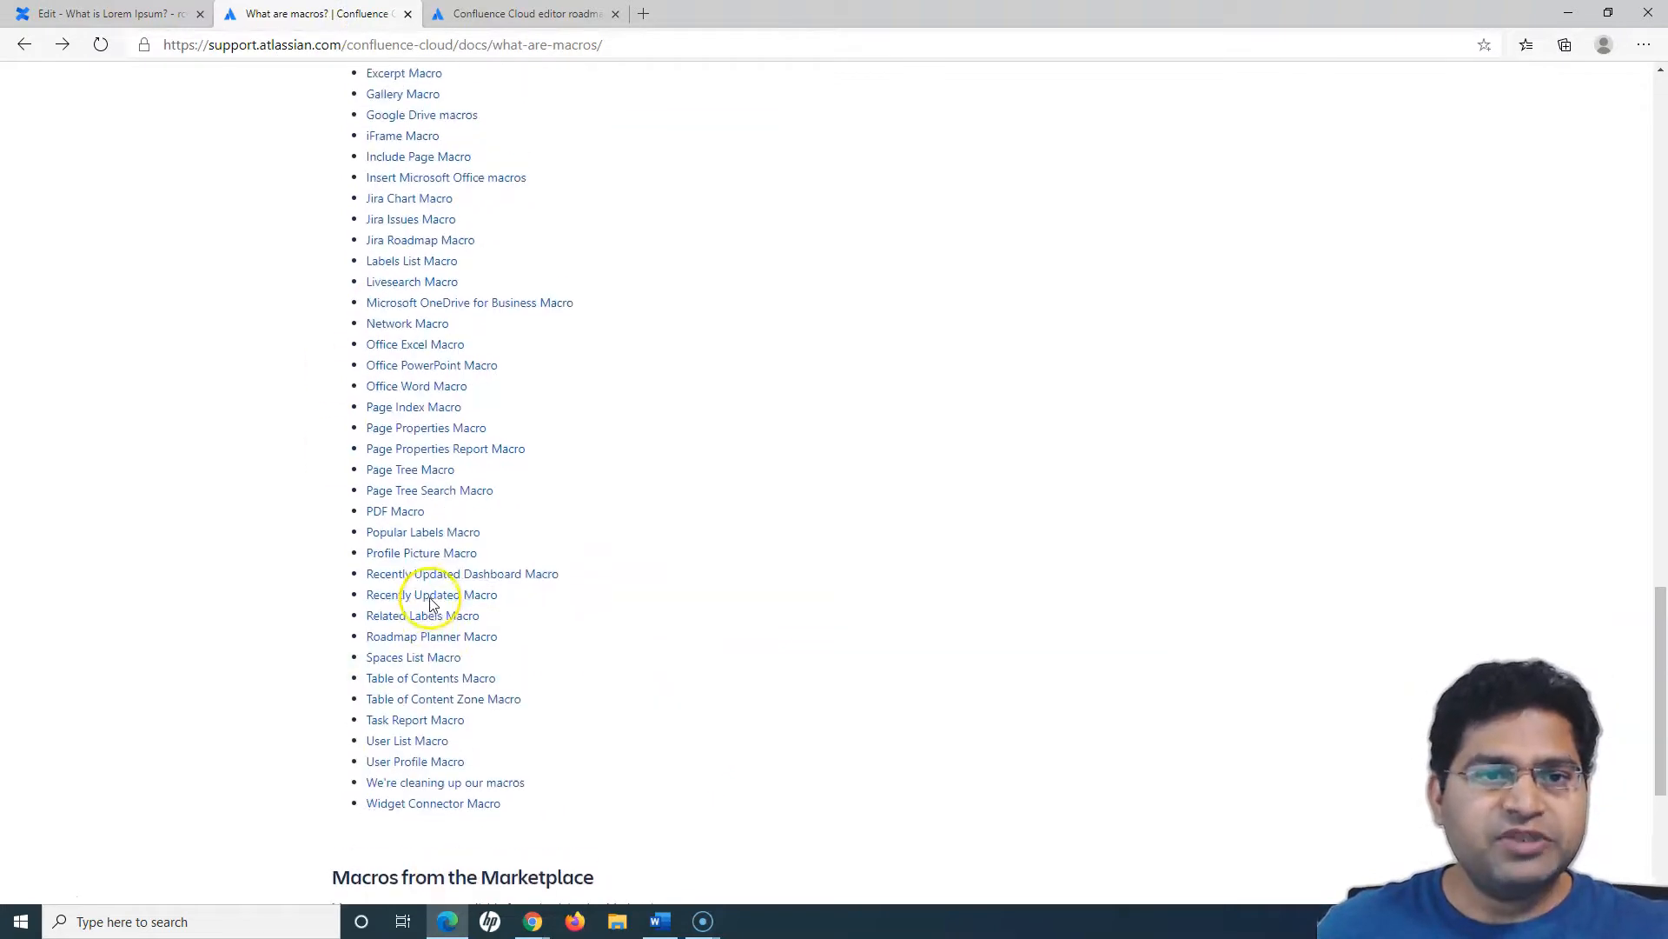
{"action": "scroll", "coordinate": [617, 644], "scroll_direction": "down", "scroll_amount": 3}
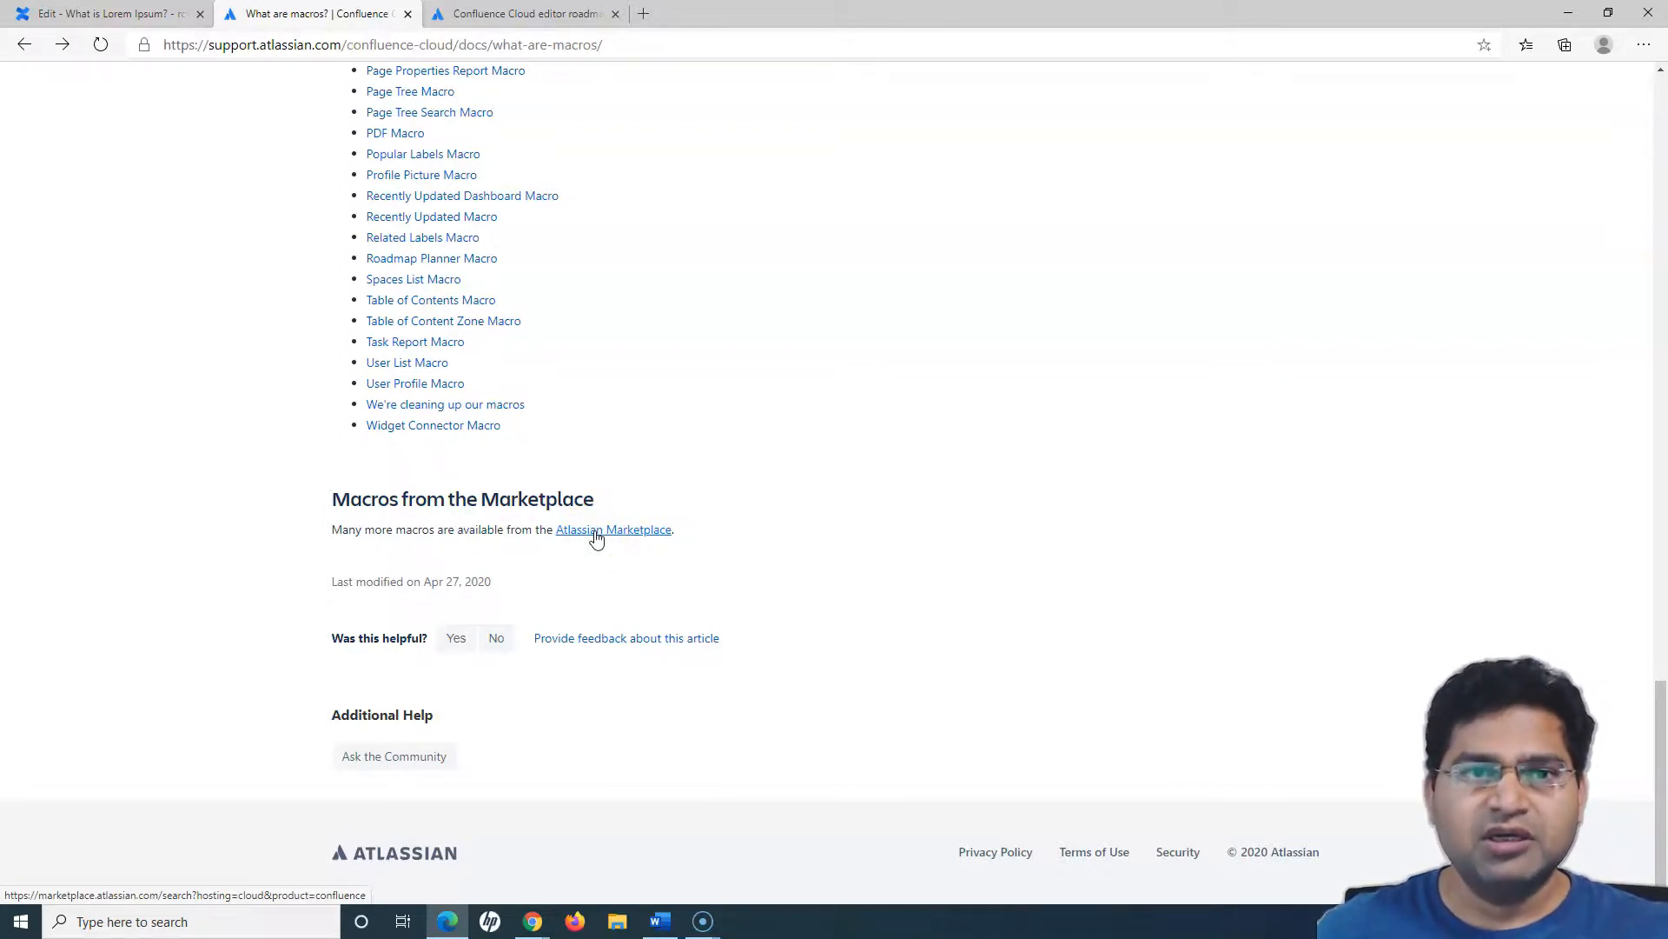
{"action": "left_click_drag", "start_coordinate": [575, 499], "coordinate": [623, 502]}
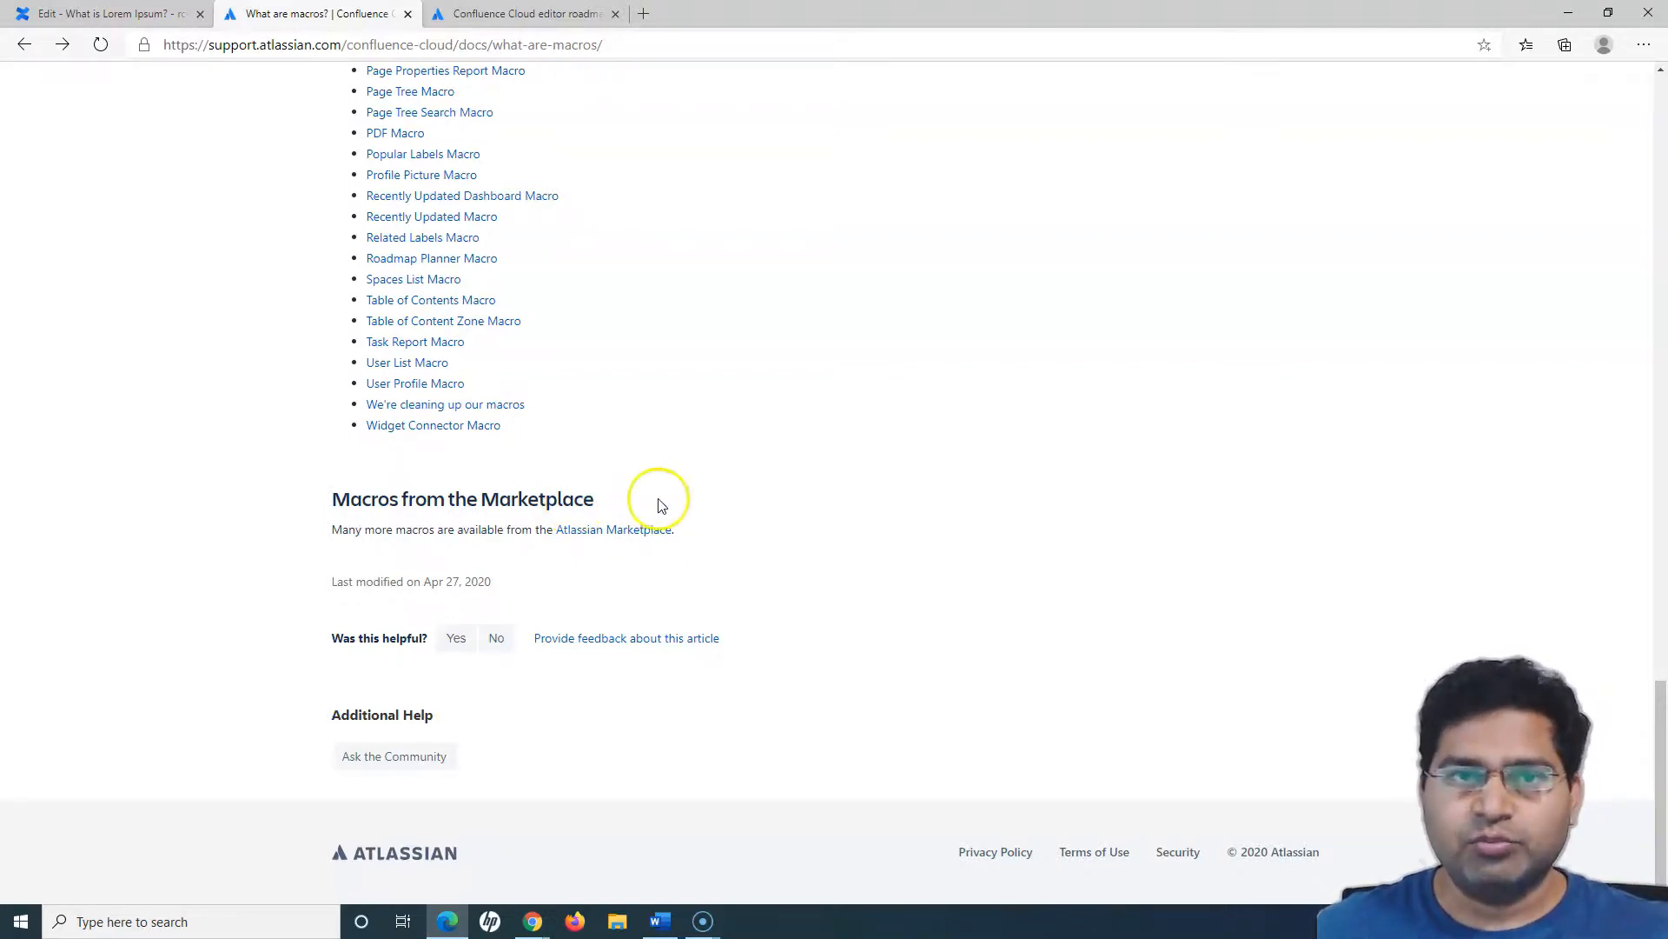
- Switch to the "Confluence Cloud editor roadmap" article and read its introduction and how to tell which editor a page uses
{"action": "left_click", "coordinate": [532, 16]}
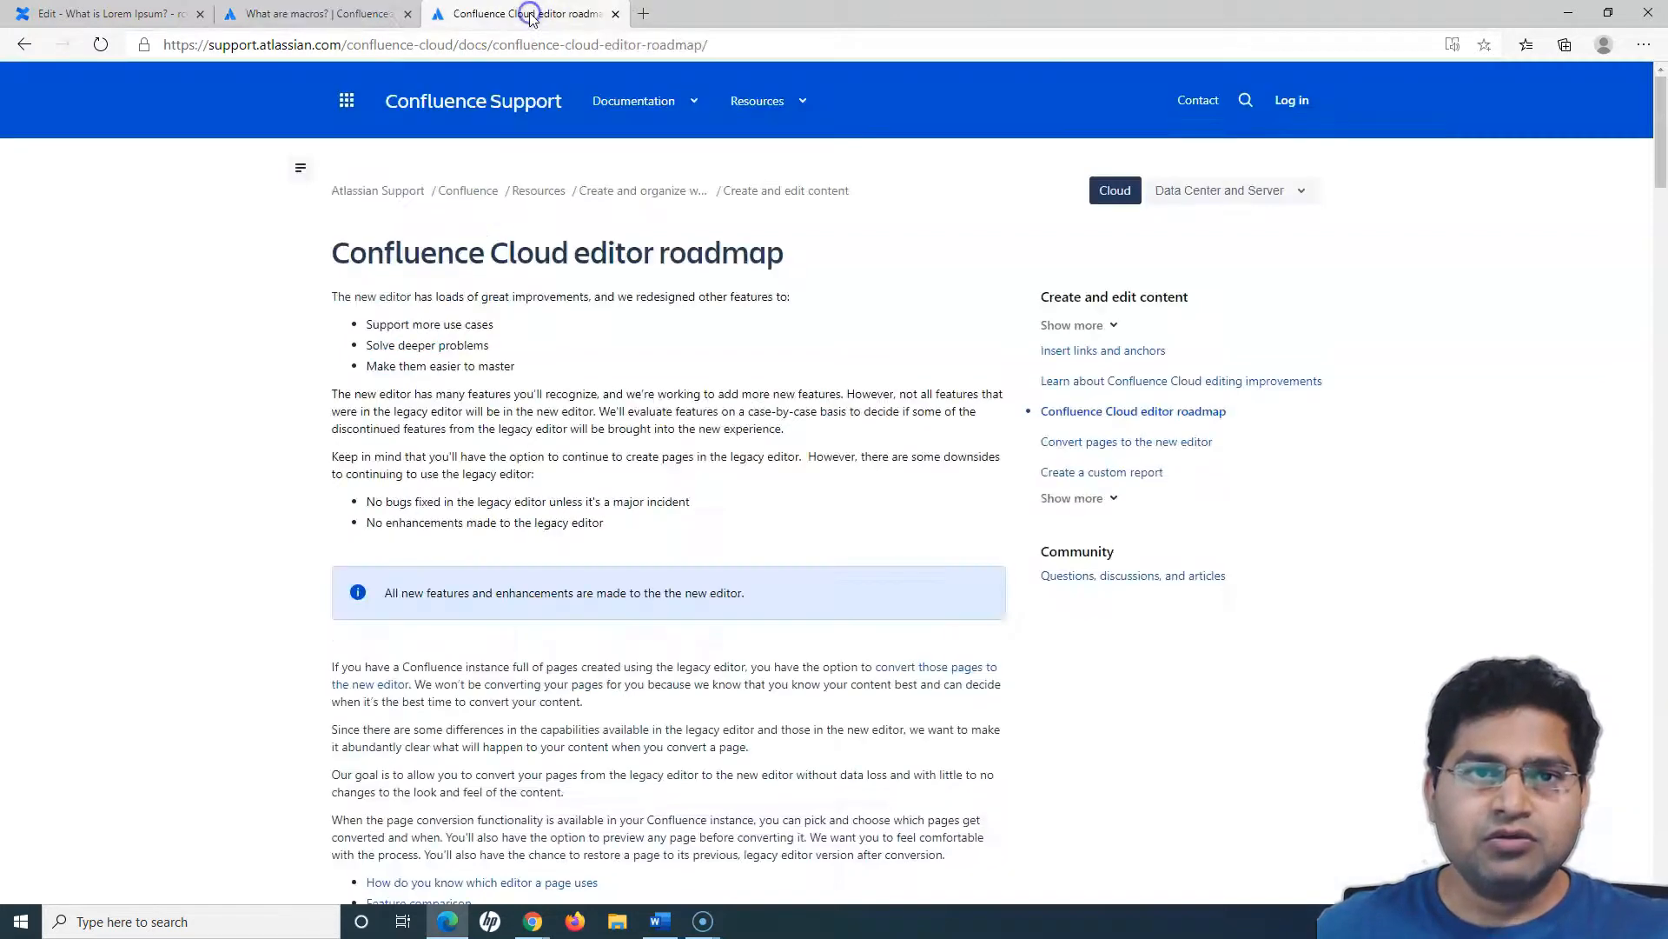
{"action": "left_click_drag", "start_coordinate": [327, 252], "coordinate": [733, 269]}
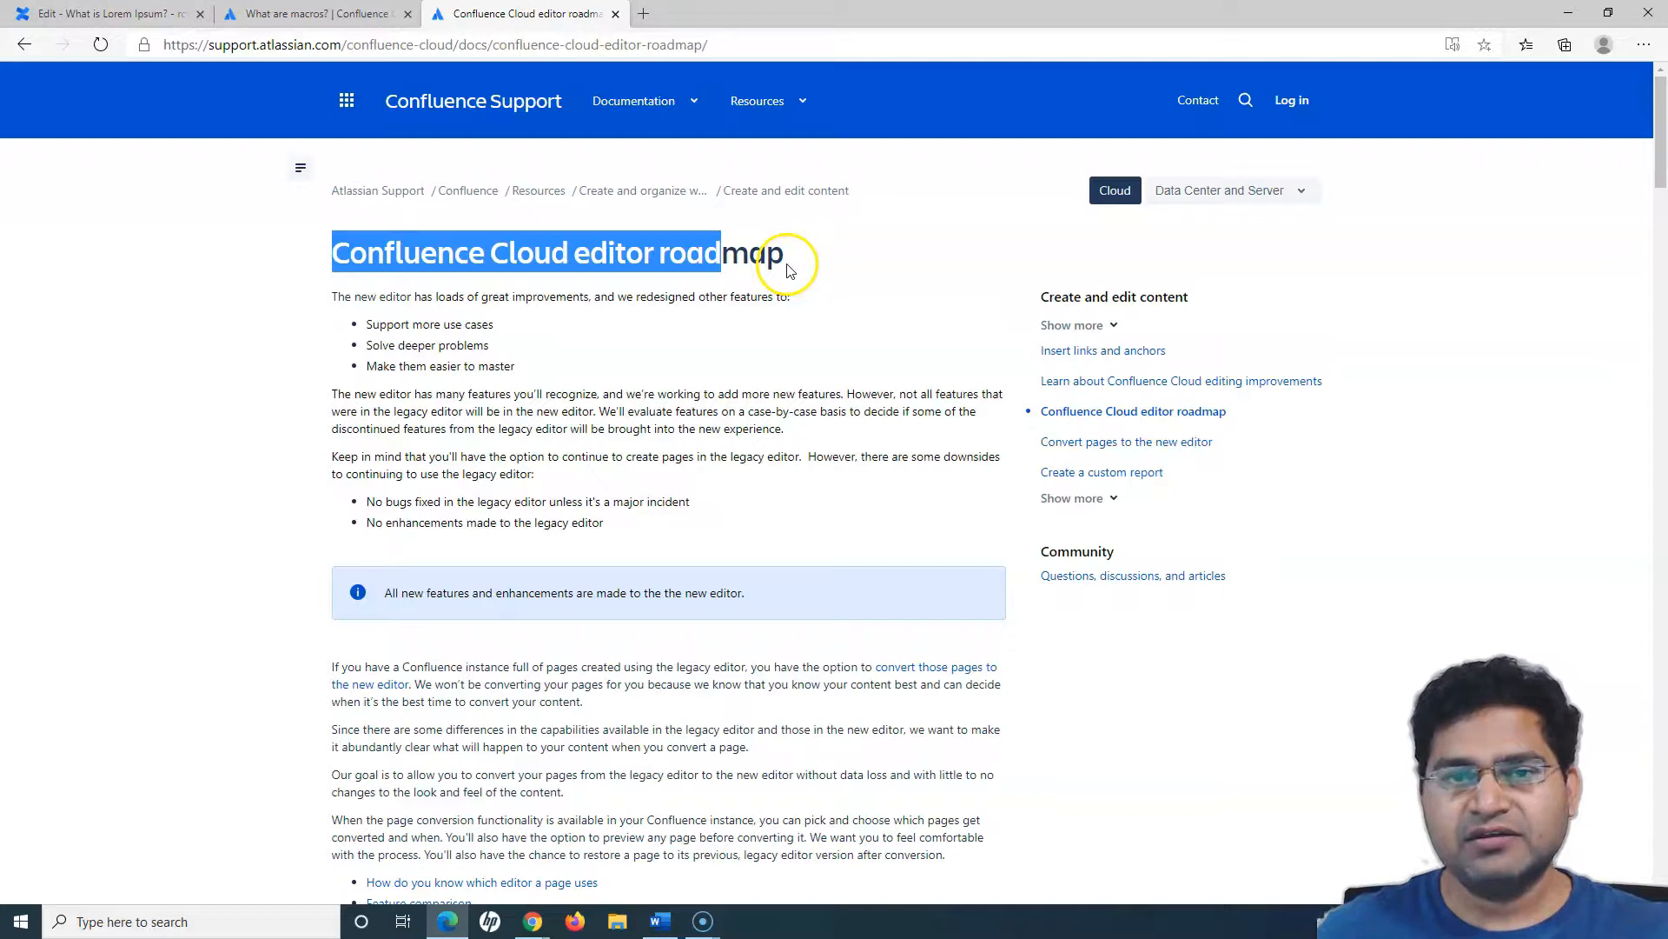
{"action": "left_click", "coordinate": [669, 268]}
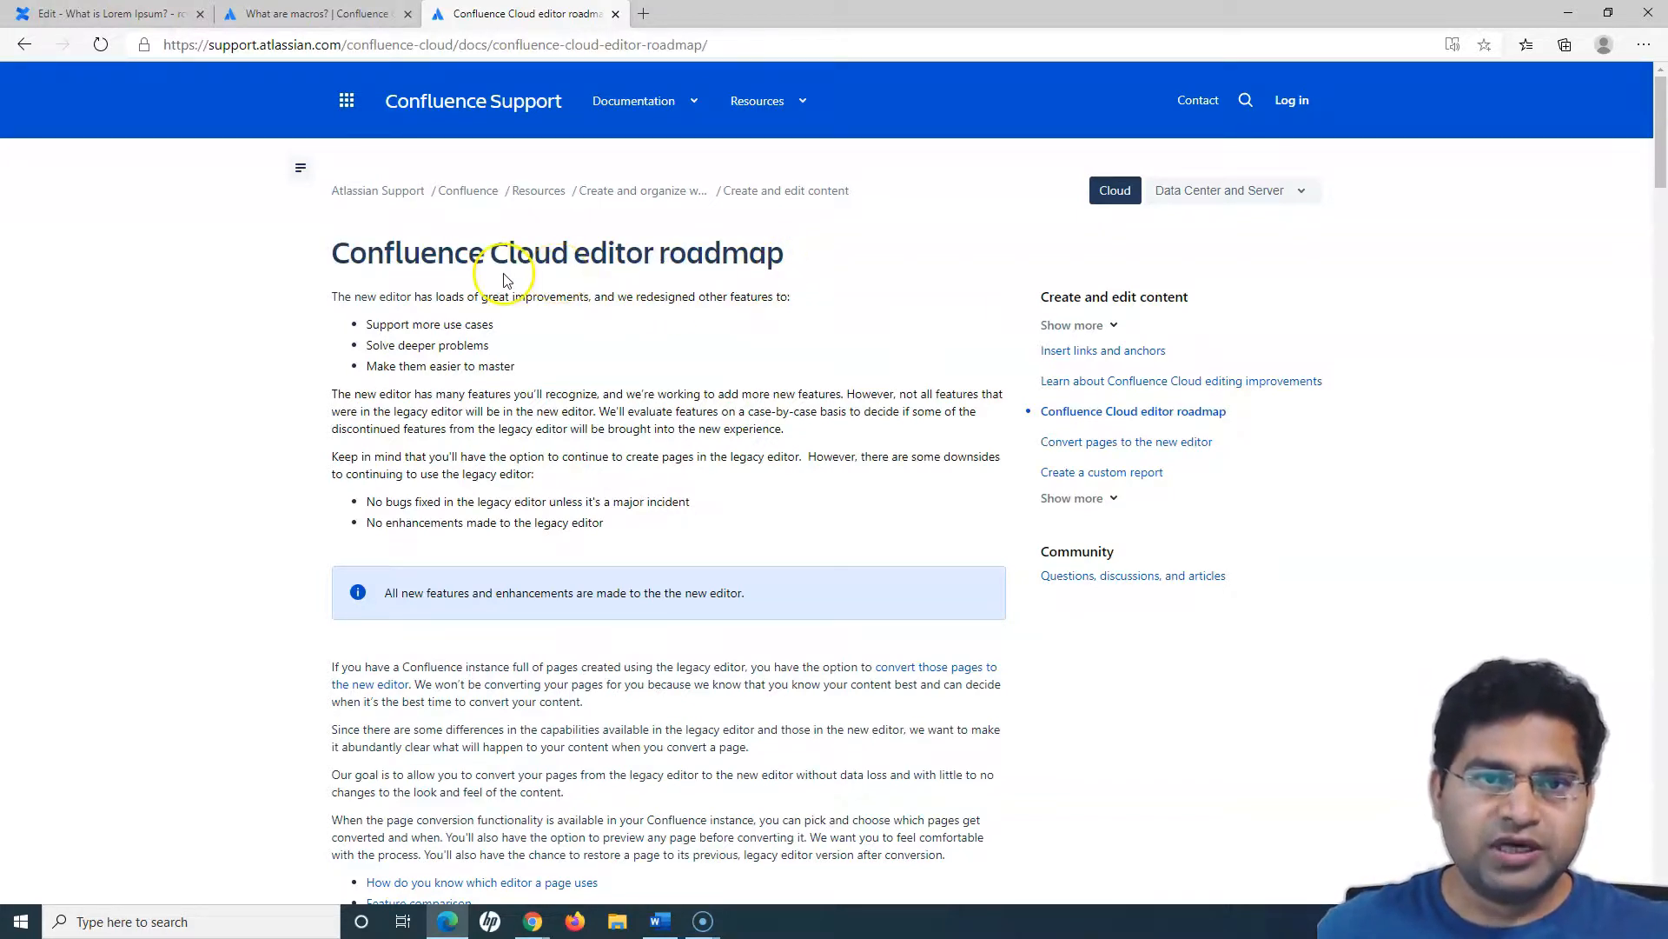
{"action": "left_click", "coordinate": [95, 15]}
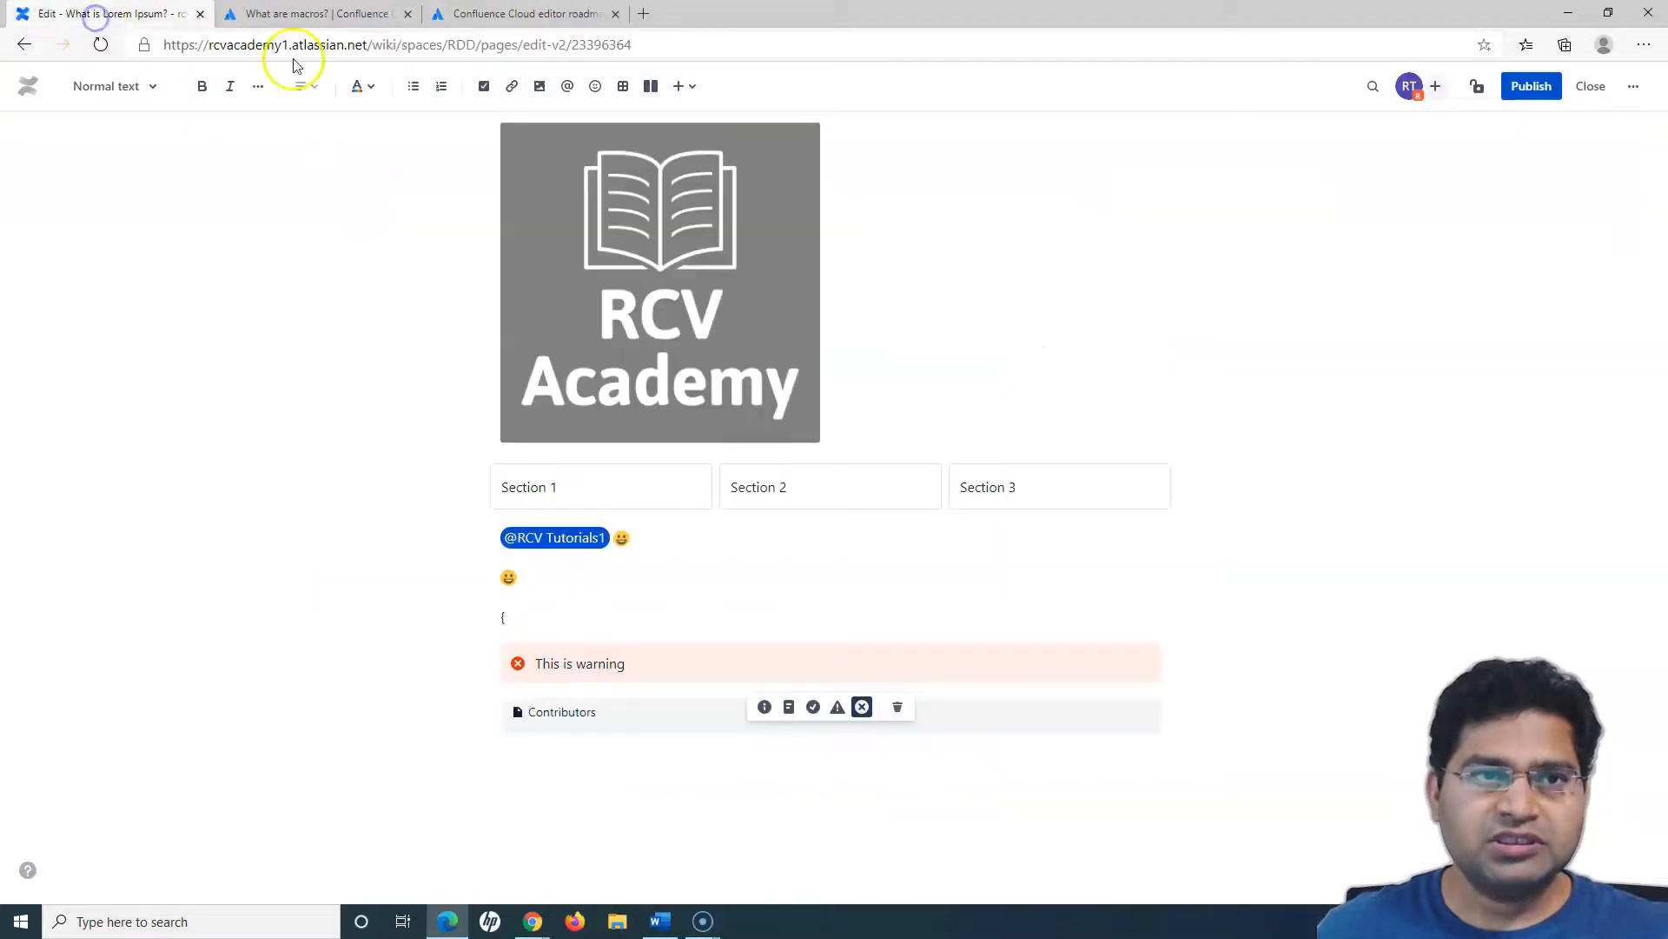
{"action": "left_click", "coordinate": [538, 16]}
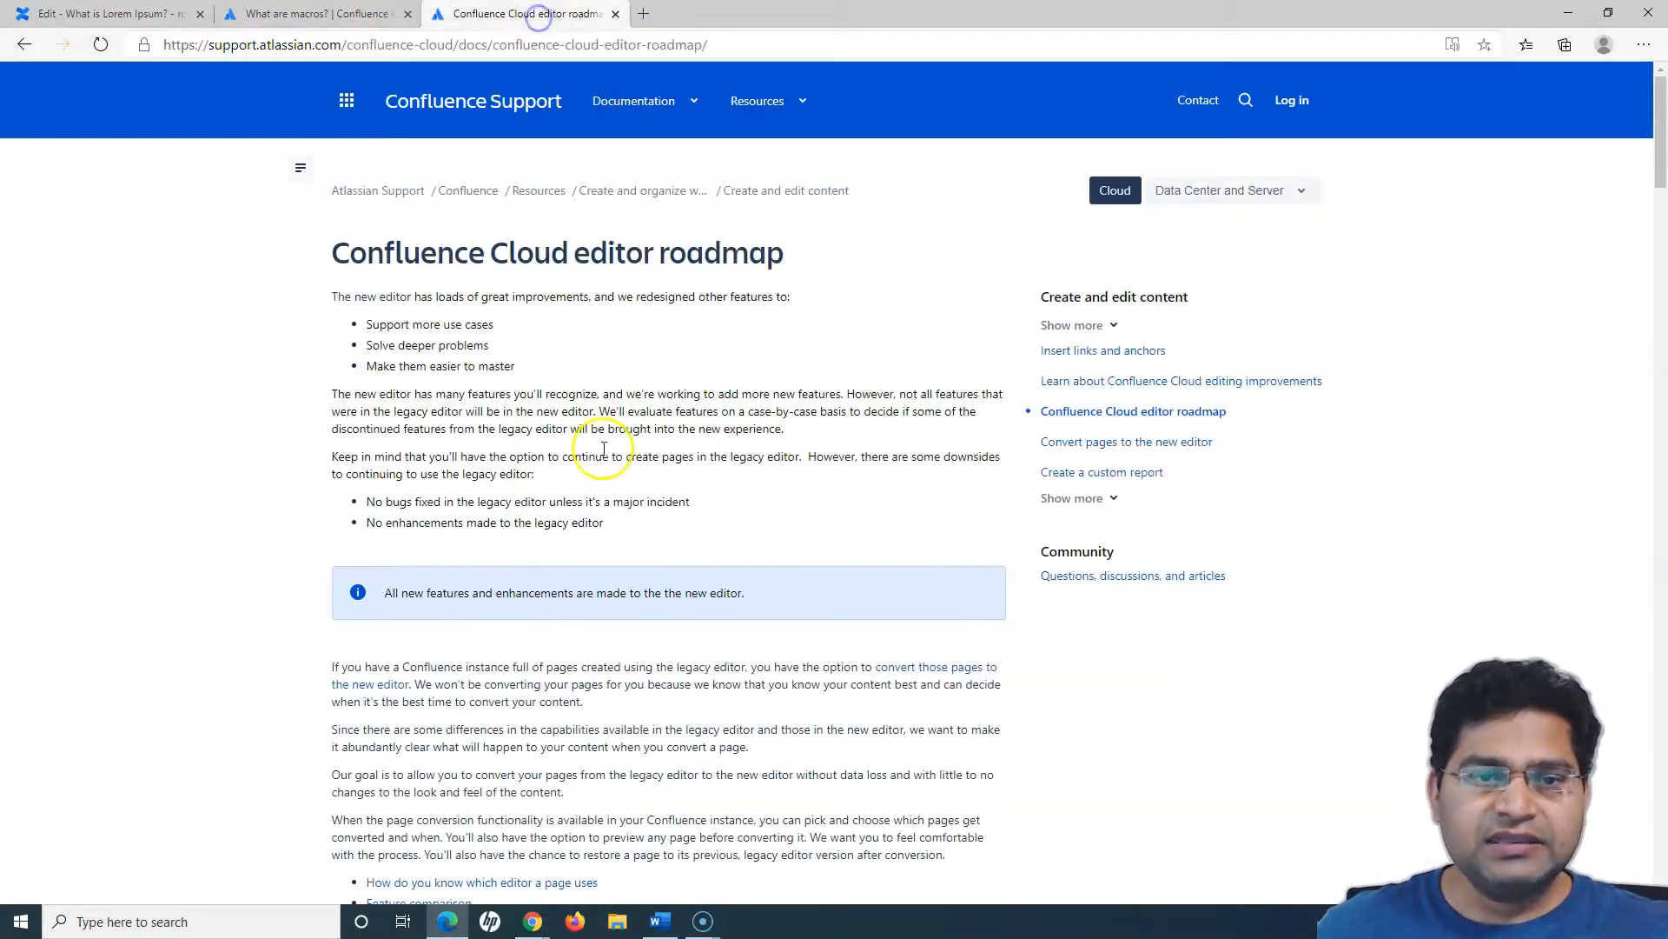
{"action": "scroll", "coordinate": [596, 477], "scroll_direction": "down", "scroll_amount": 15}
{"action": "scroll", "coordinate": [596, 496], "scroll_direction": "up", "scroll_amount": 7}
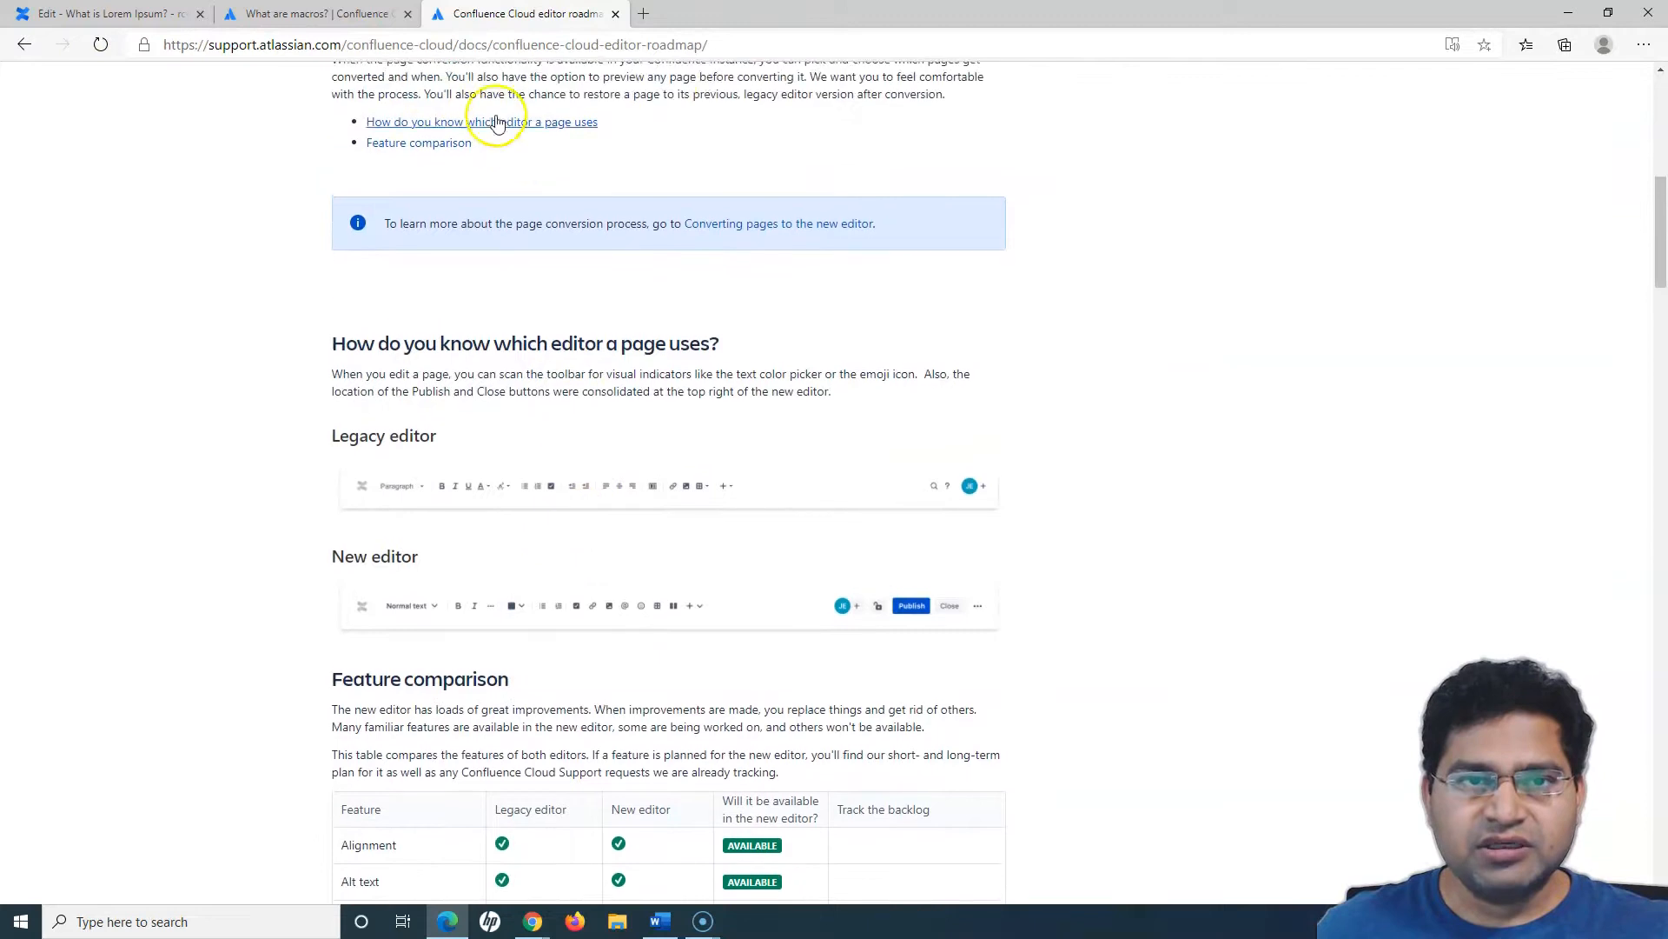
- Examine the Feature comparison table for legacy and new editor support, including the Anchor macro row and planned availability
{"action": "scroll", "coordinate": [686, 461], "scroll_direction": "down", "scroll_amount": 5}
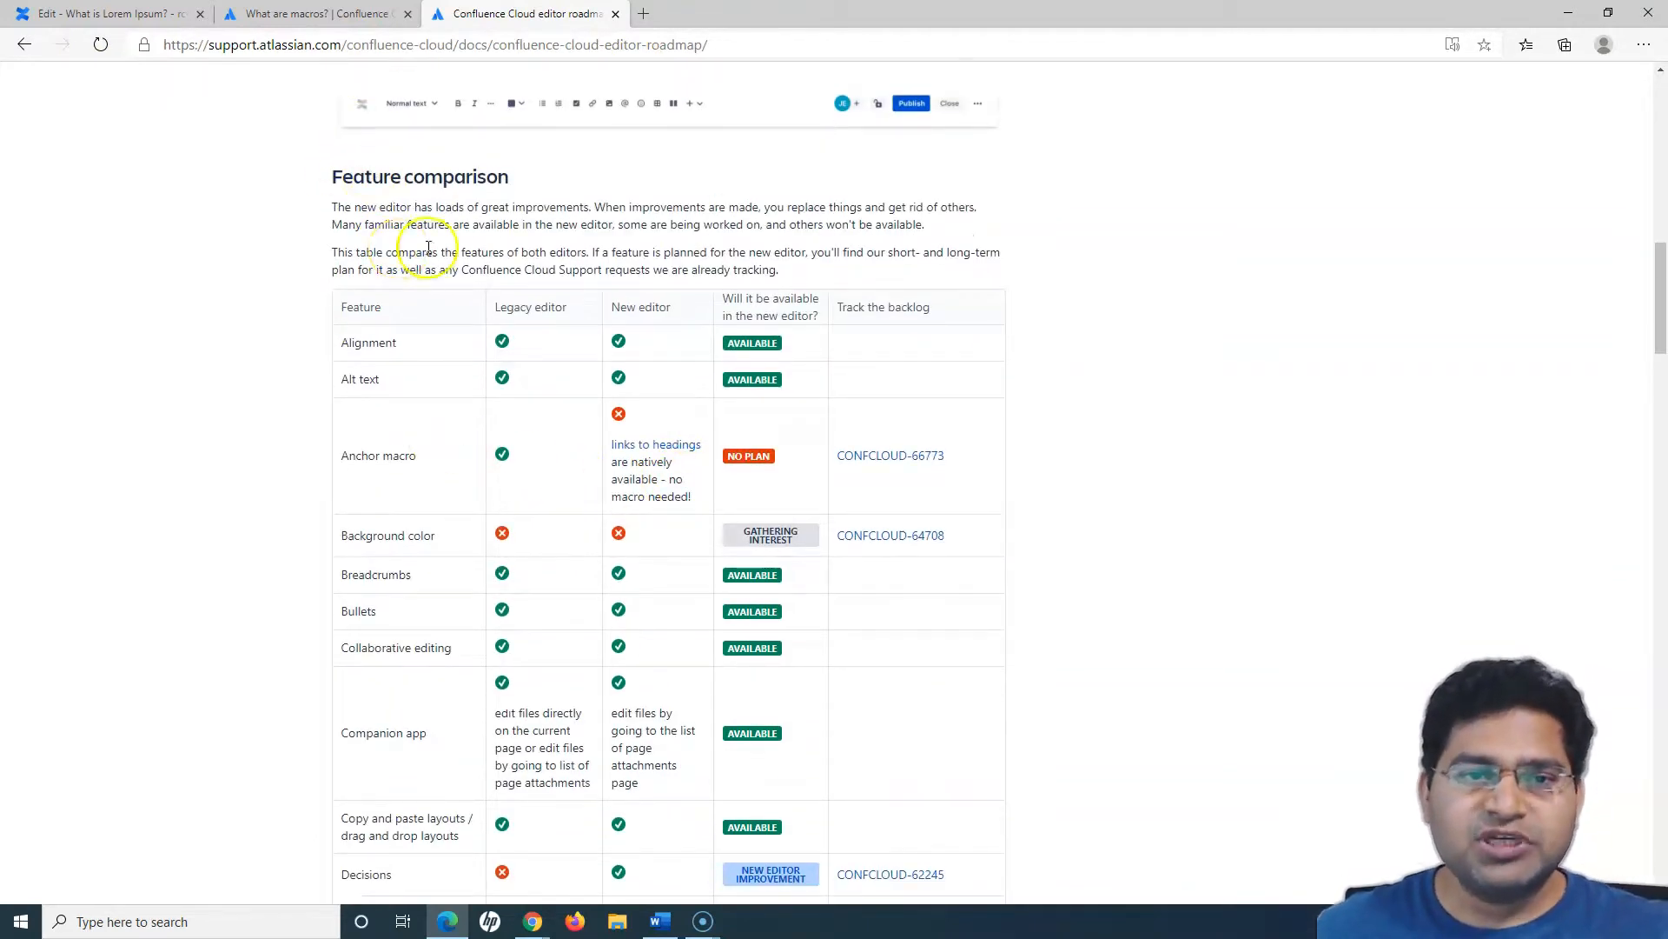
{"action": "left_click_drag", "start_coordinate": [572, 308], "coordinate": [475, 305]}
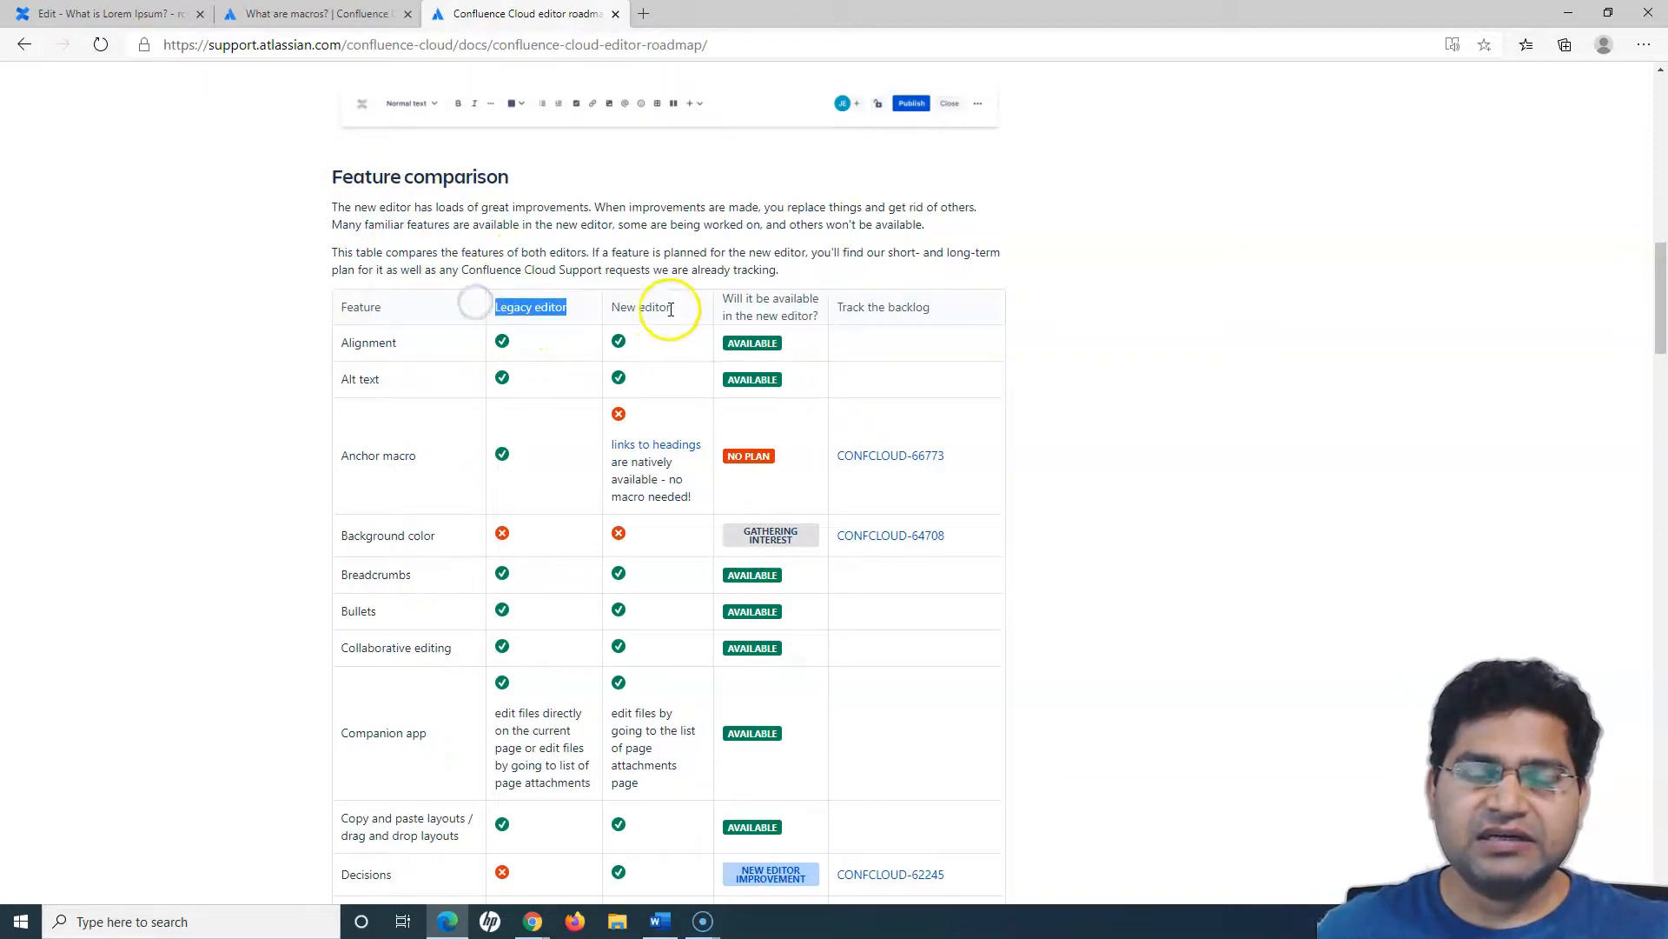
{"action": "left_click_drag", "start_coordinate": [670, 309], "coordinate": [621, 304]}
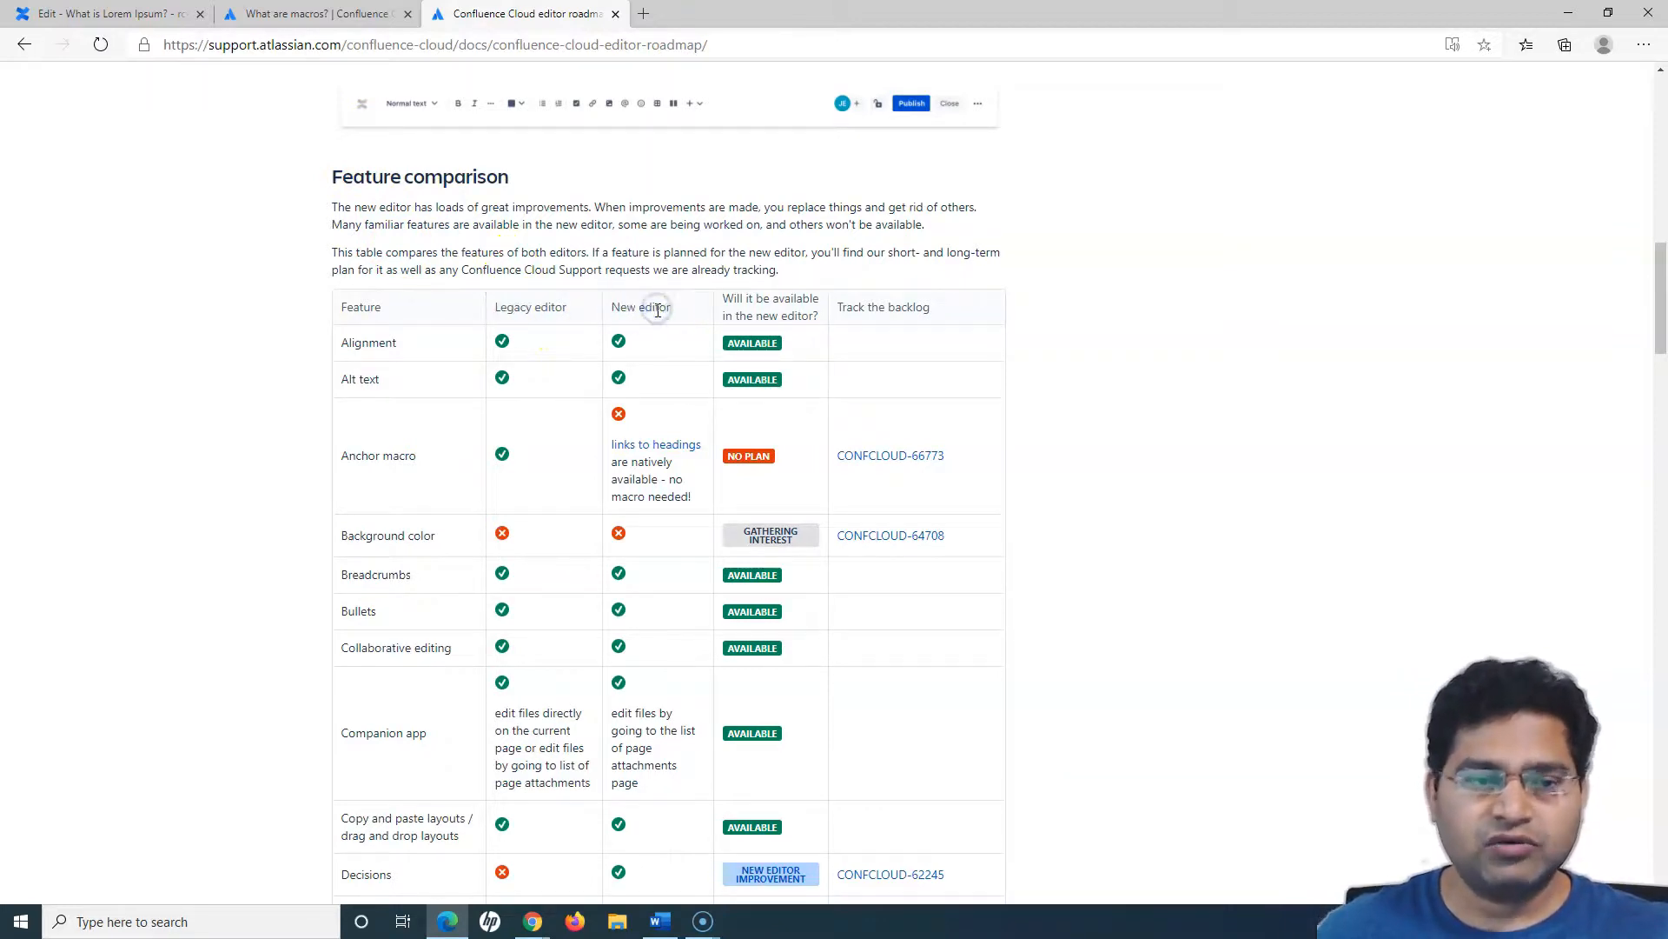
{"action": "left_click_drag", "start_coordinate": [613, 305], "coordinate": [679, 304]}
{"action": "left_click", "coordinate": [684, 304]}
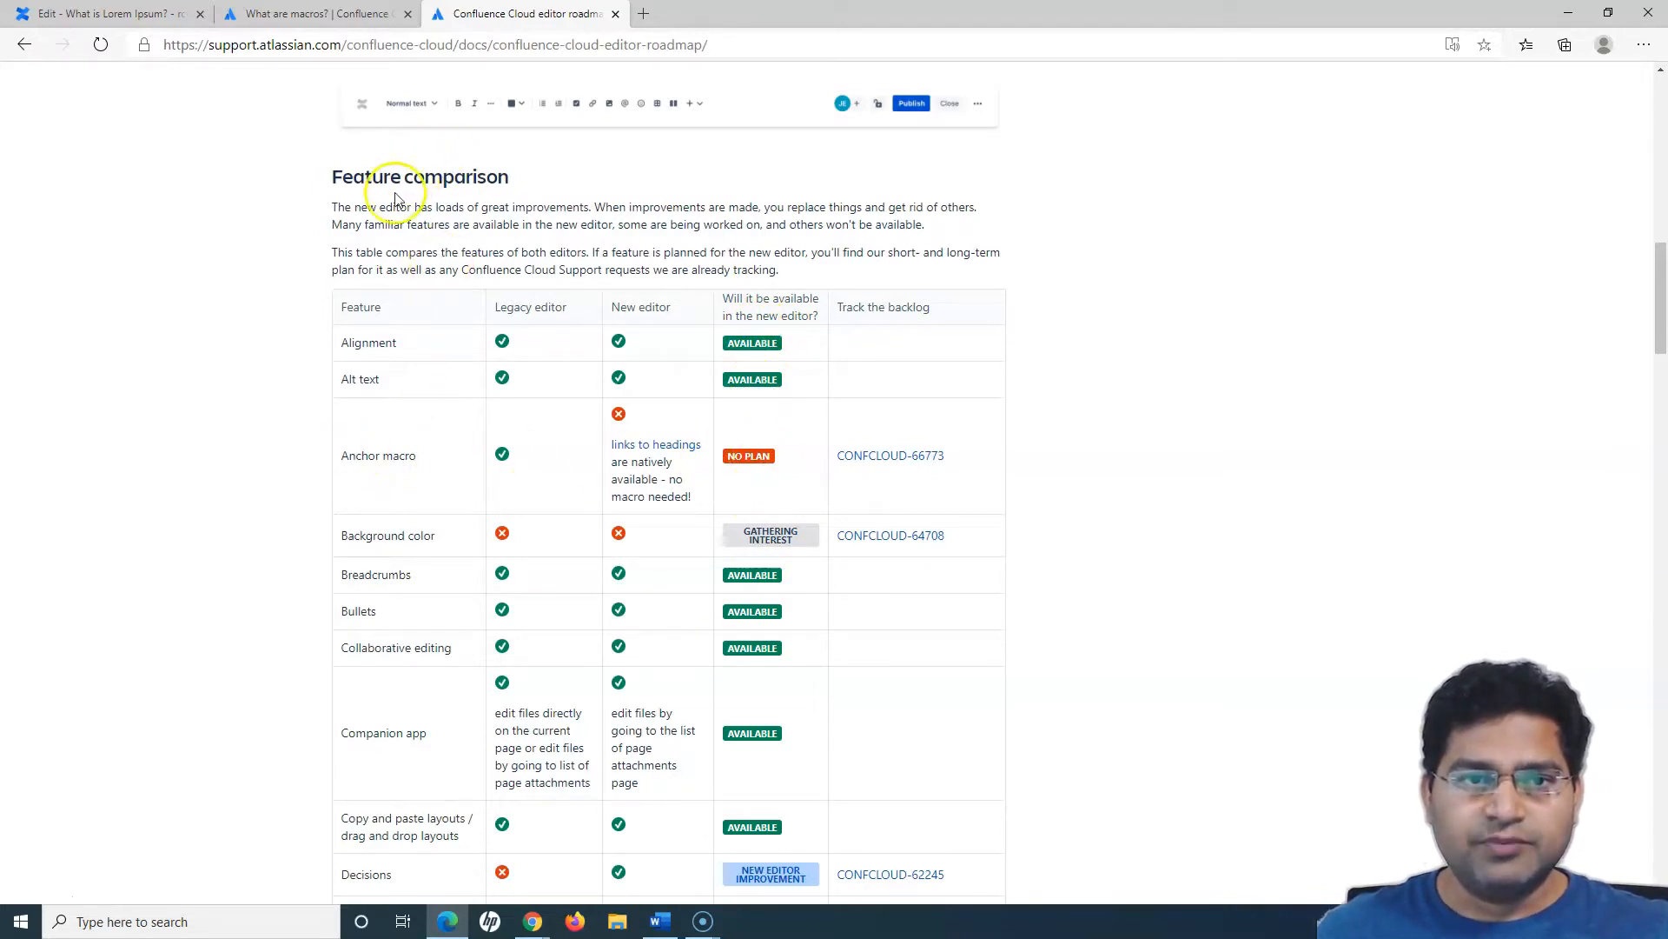
{"action": "left_click_drag", "start_coordinate": [335, 450], "coordinate": [439, 458]}
{"action": "left_click", "coordinate": [441, 458]}
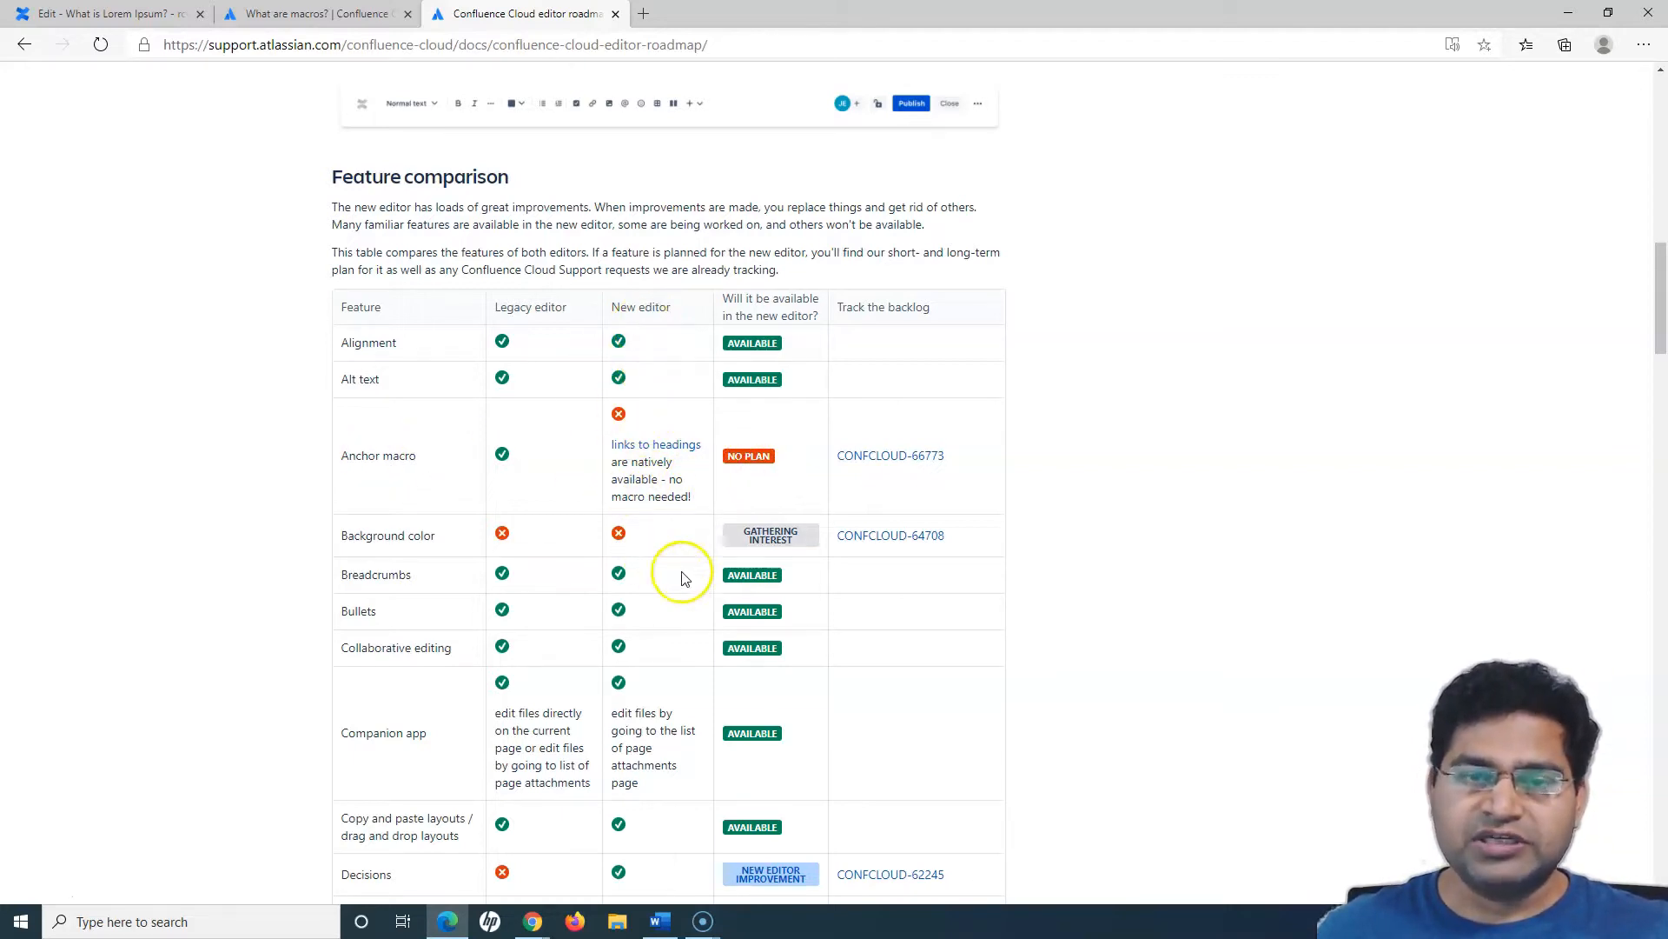
{"action": "scroll", "coordinate": [671, 410], "scroll_direction": "down", "scroll_amount": 4}
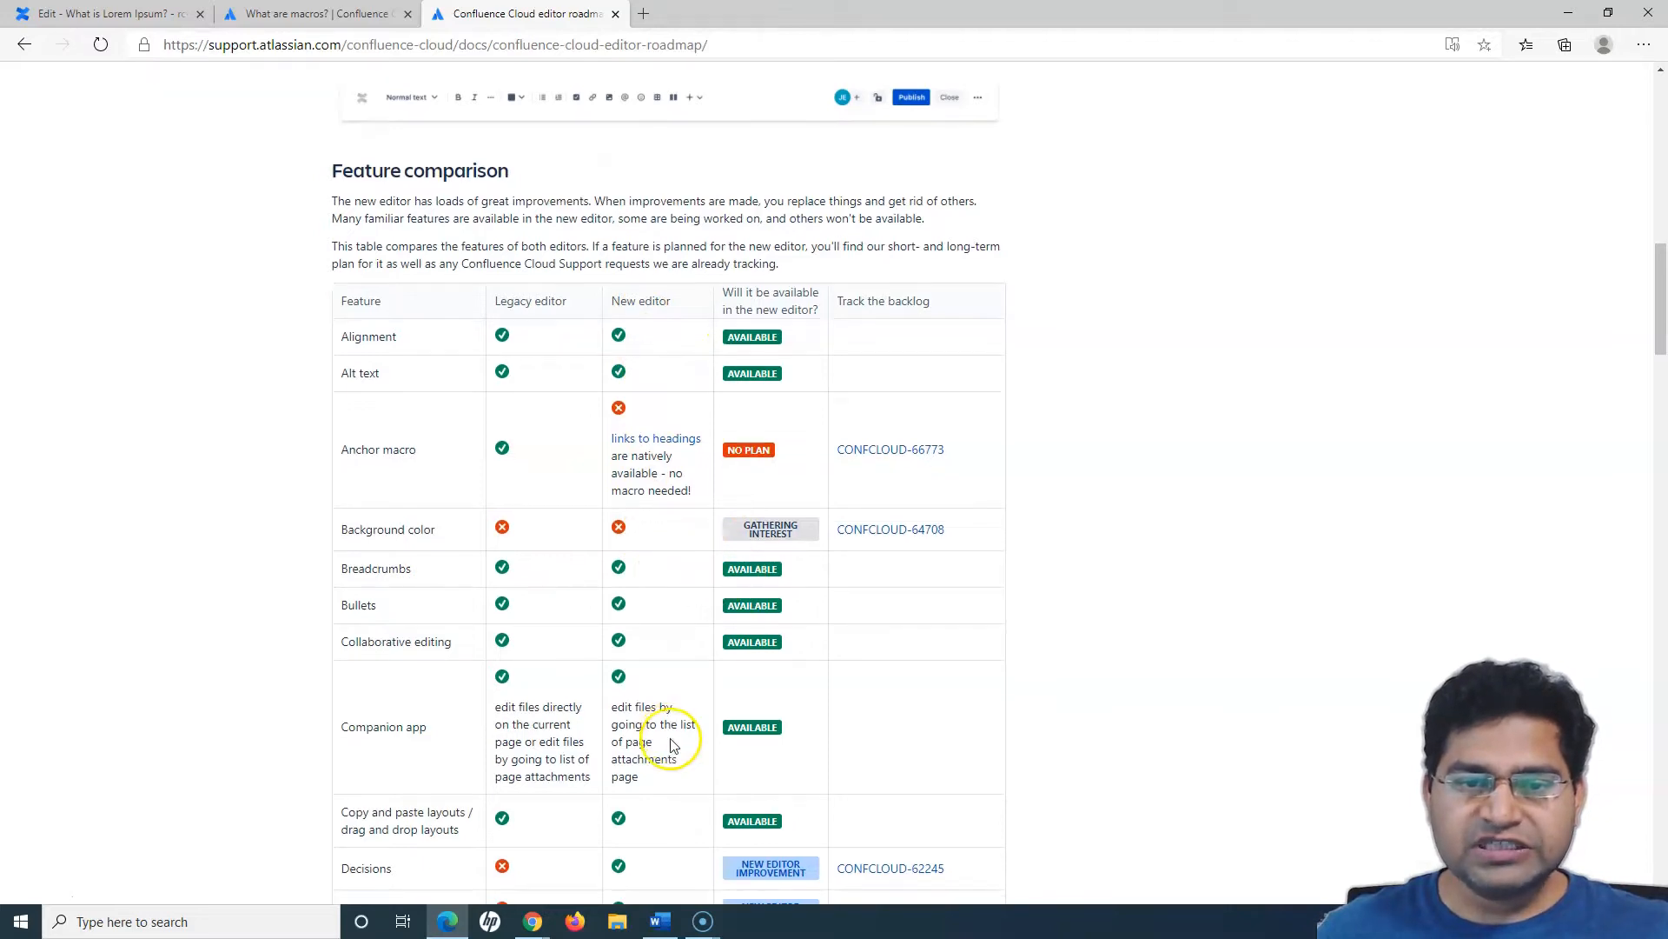
{"action": "scroll", "coordinate": [734, 769], "scroll_direction": "down", "scroll_amount": 15}
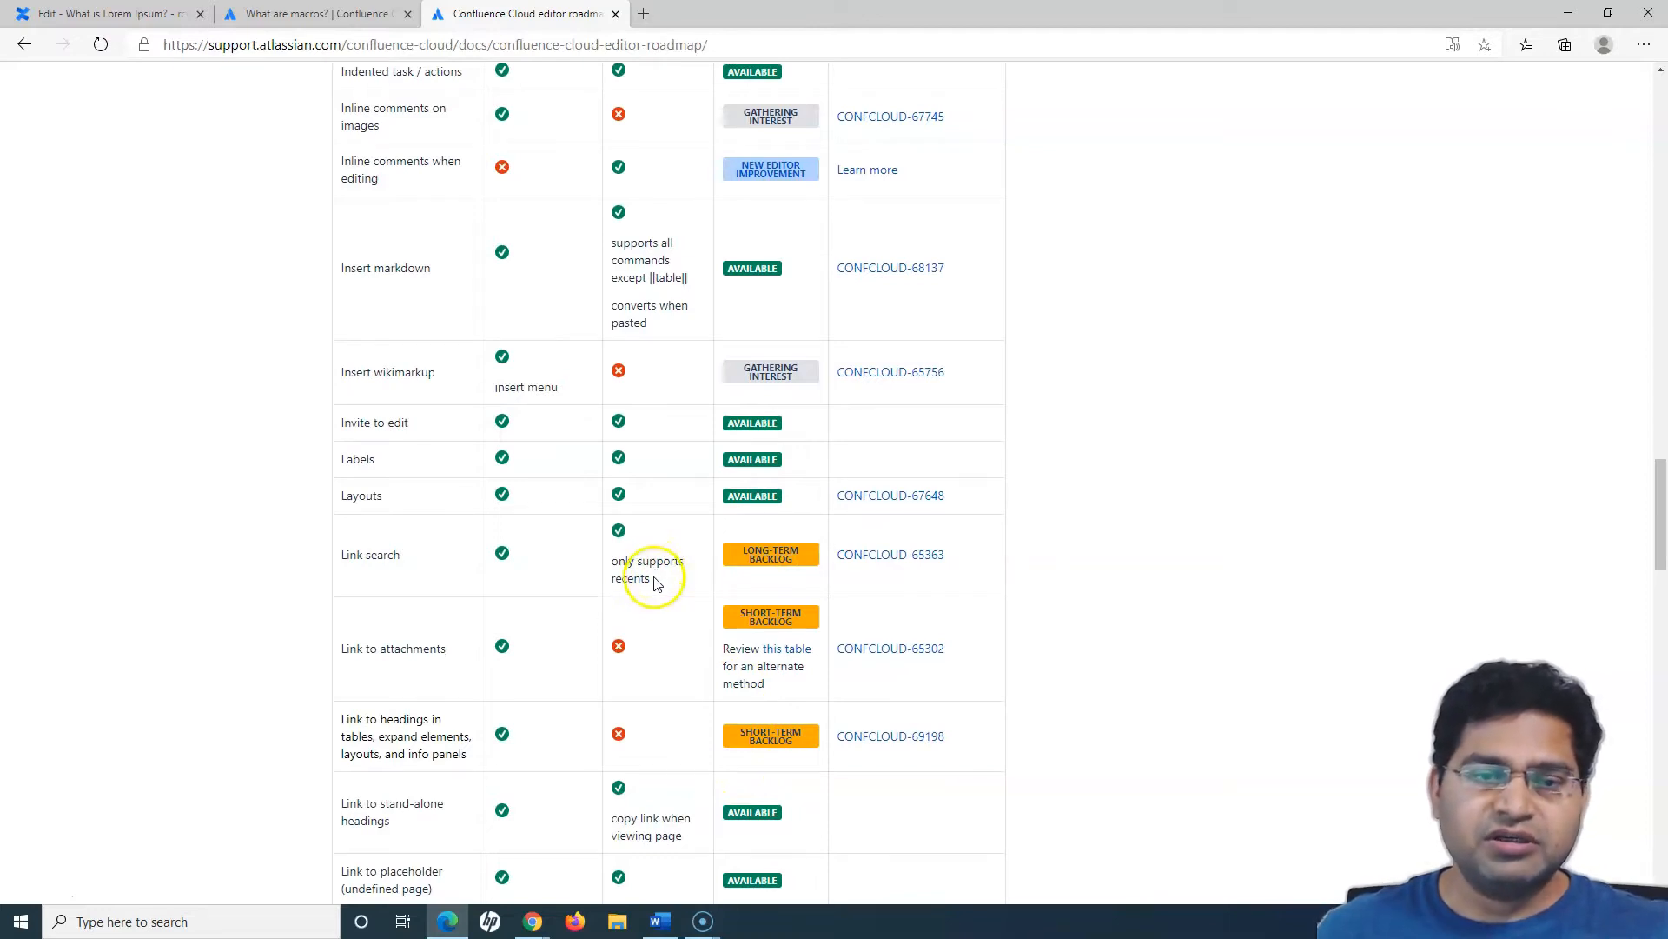
{"action": "scroll", "coordinate": [658, 580], "scroll_direction": "up", "scroll_amount": 20}
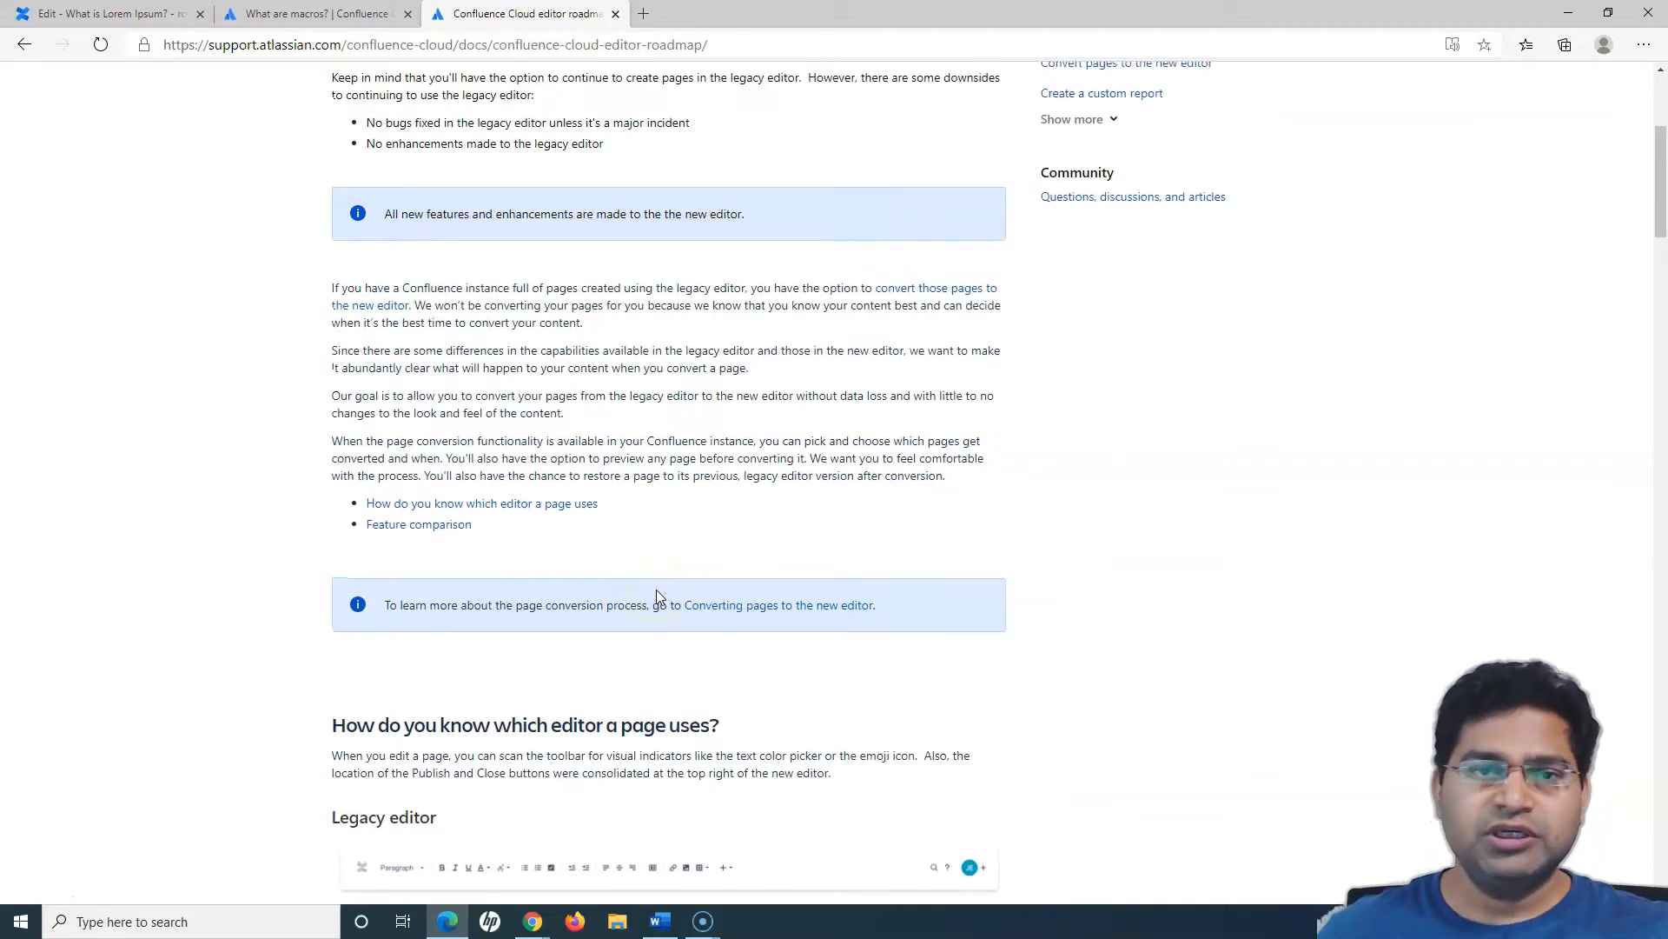
{"action": "scroll", "coordinate": [658, 521], "scroll_direction": "up", "scroll_amount": 5}
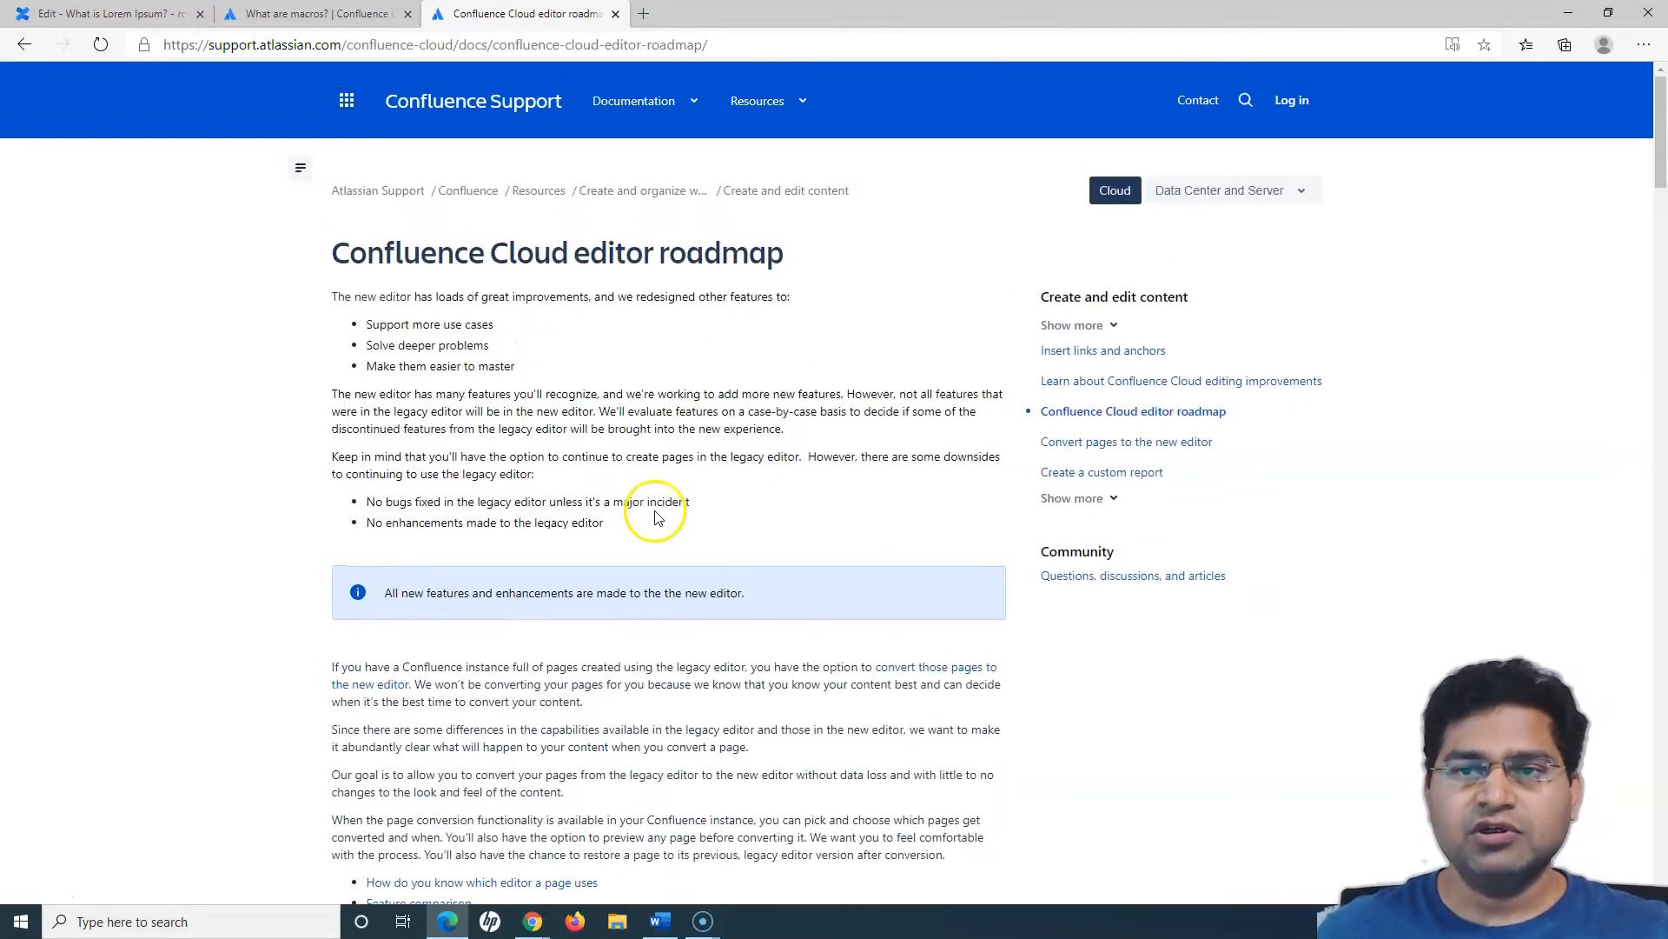
- Switch back to the "What is Lorem Ipsum?" page in the editor and view its opening content
{"action": "left_click", "coordinate": [79, 16]}
{"action": "scroll", "coordinate": [693, 447], "scroll_direction": "up", "scroll_amount": 8}
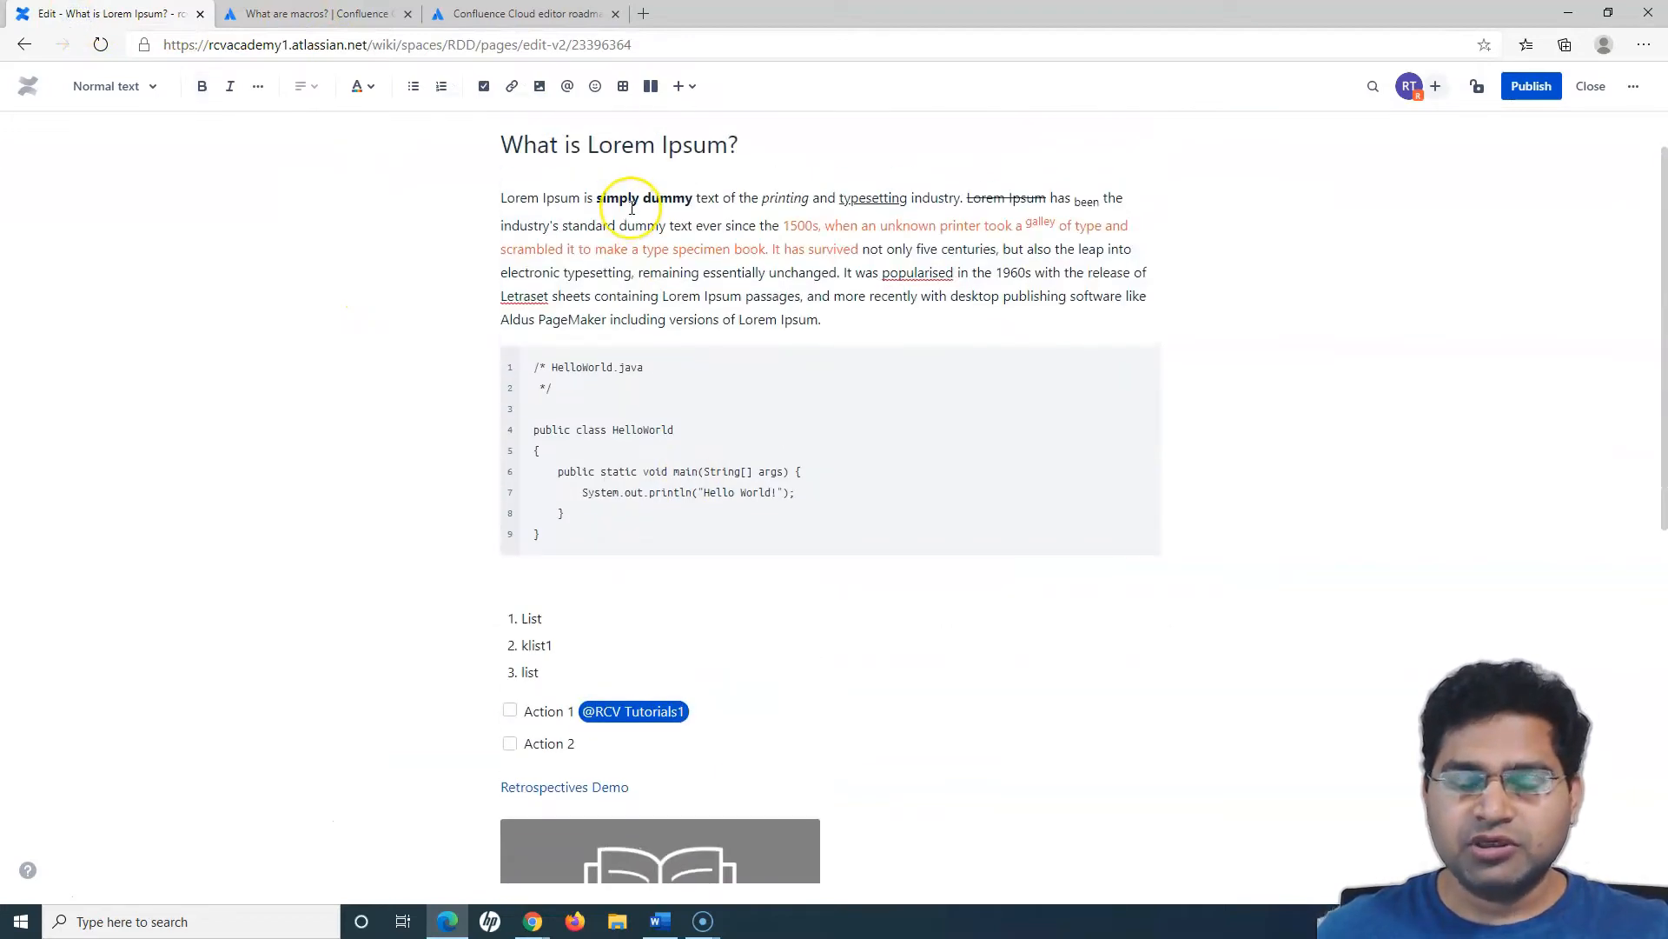